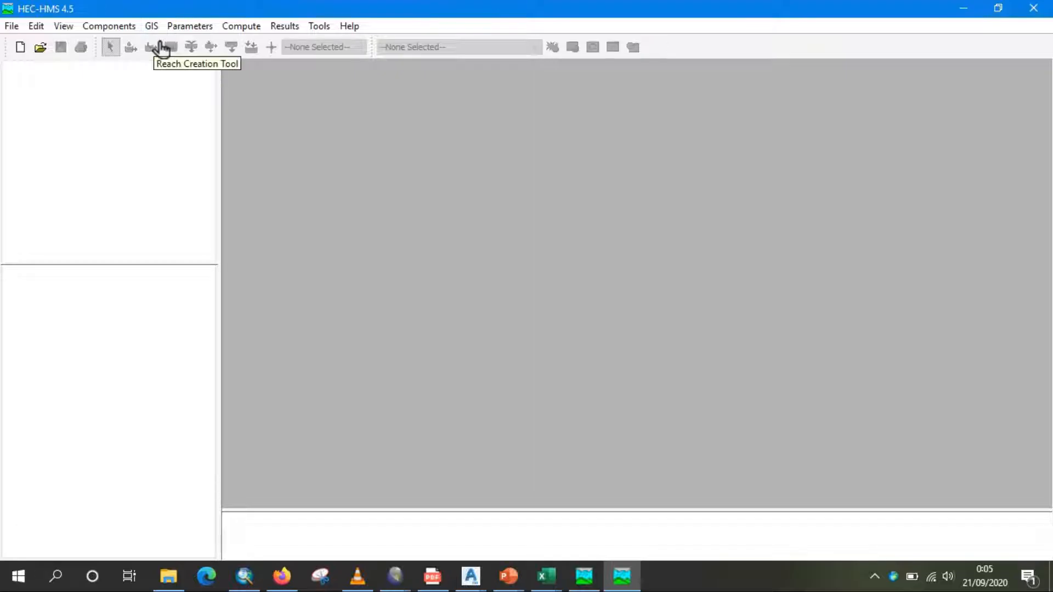
Step: Start a new project and name it "DAS ANAK S.KREO"
click(15, 27)
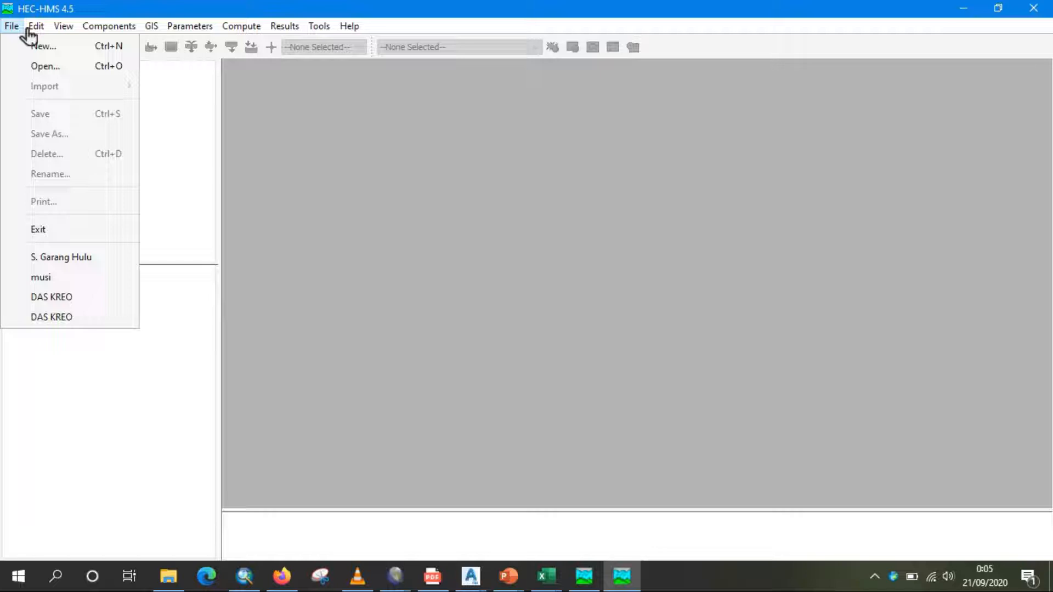
click(40, 47)
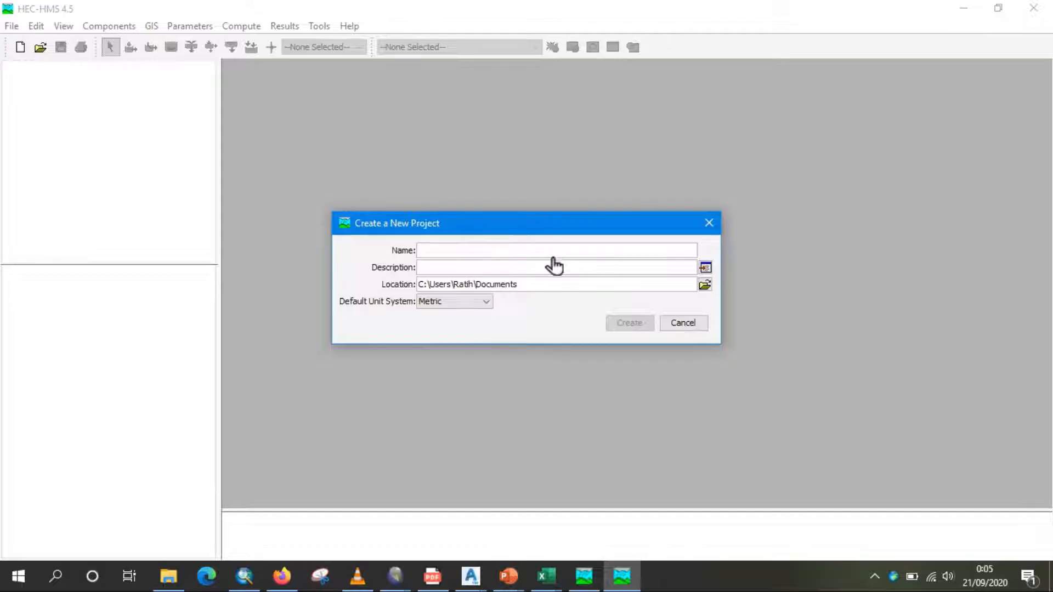
text(DAS A)
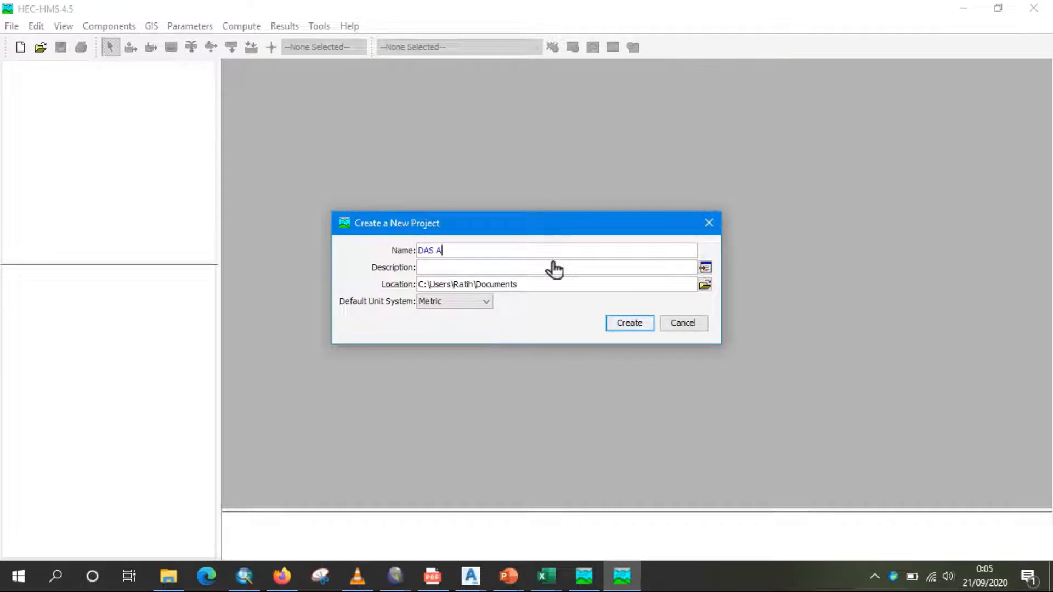
text(NAK S.KREO)
Step: Browse for the project location to the 2020 folder on Local Disk (D:)
click(704, 284)
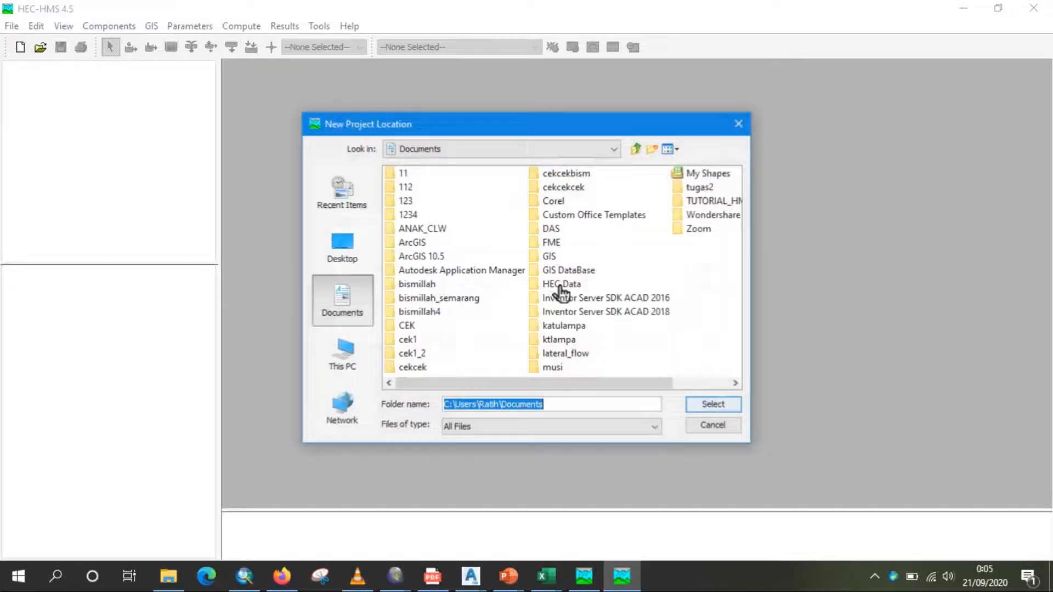
click(364, 346)
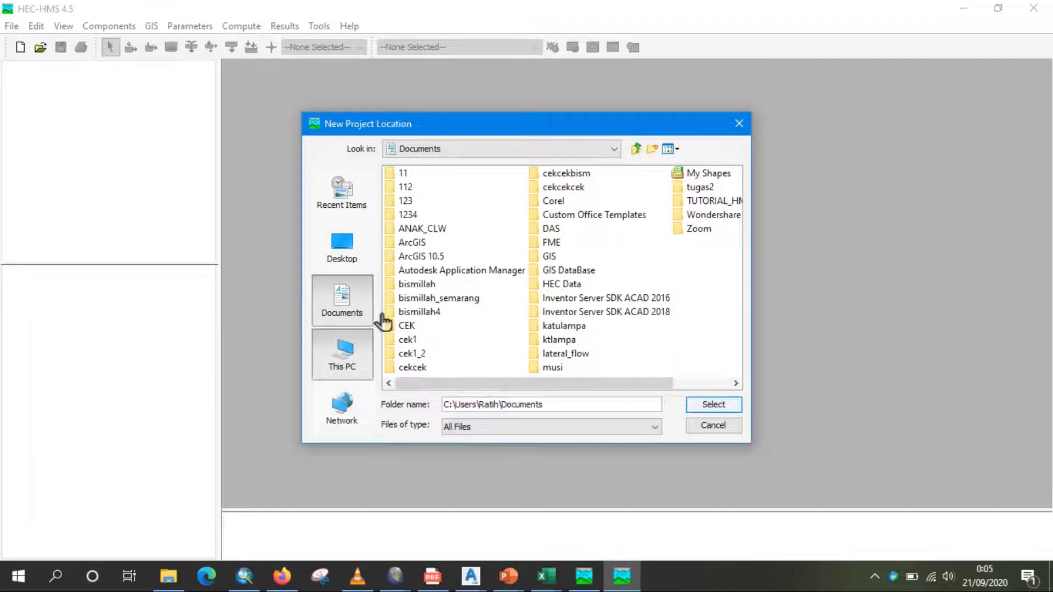
click(431, 298)
double_click(430, 299)
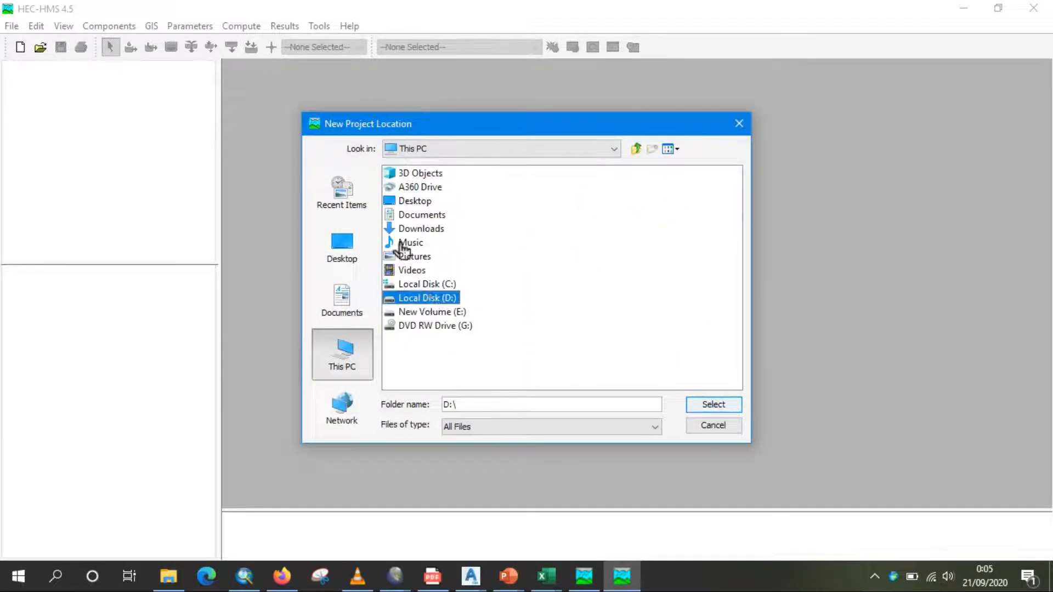
click(408, 187)
double_click(410, 189)
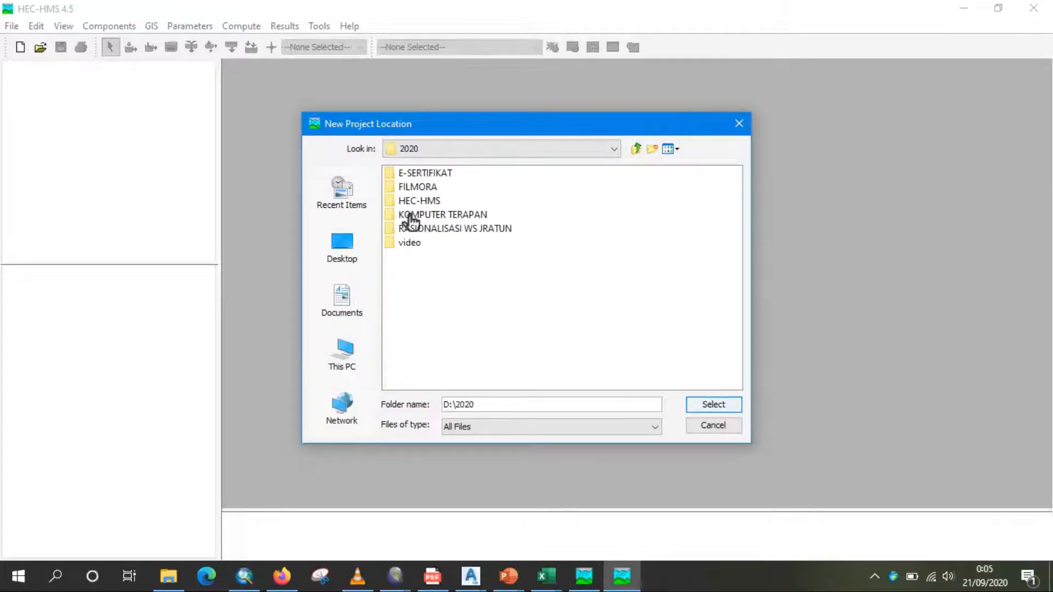
Step: Add a folder named "HMS KREO-GIS", choose it as the project location and create the project with metric units
click(653, 149)
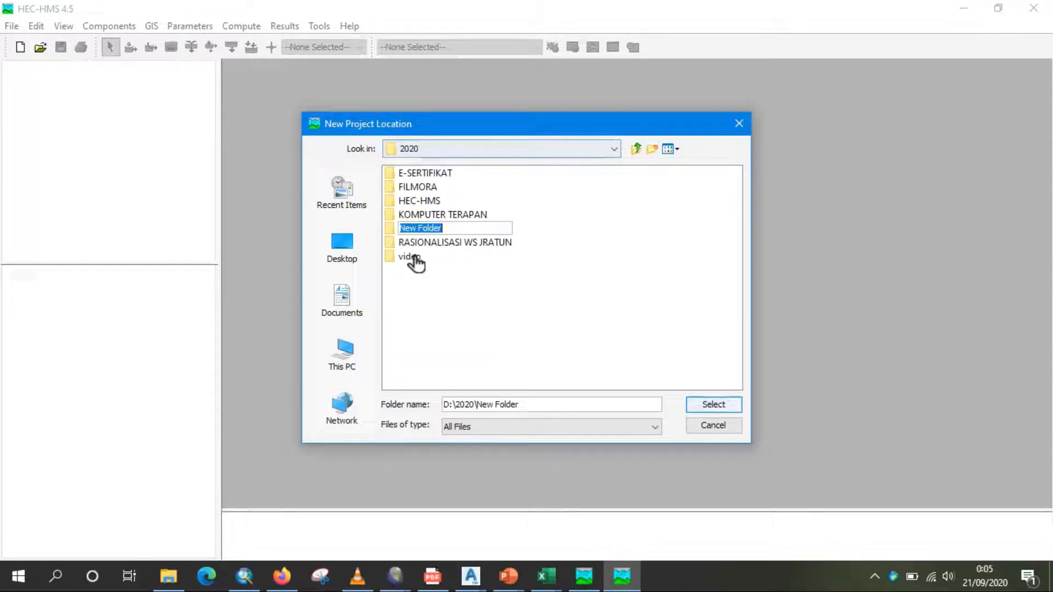
text(HMS)
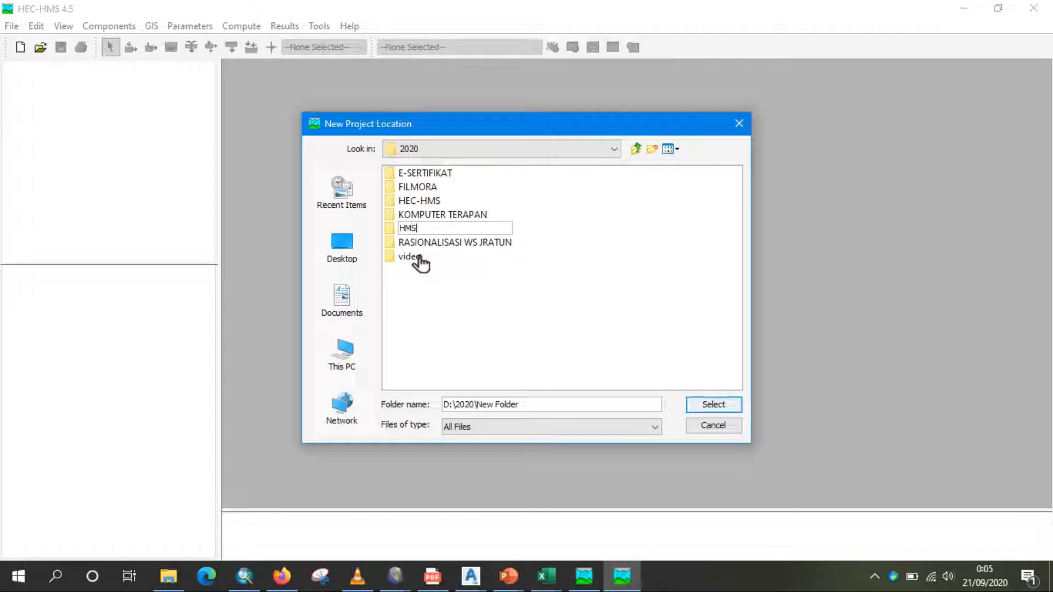
text( KREO-GIS)
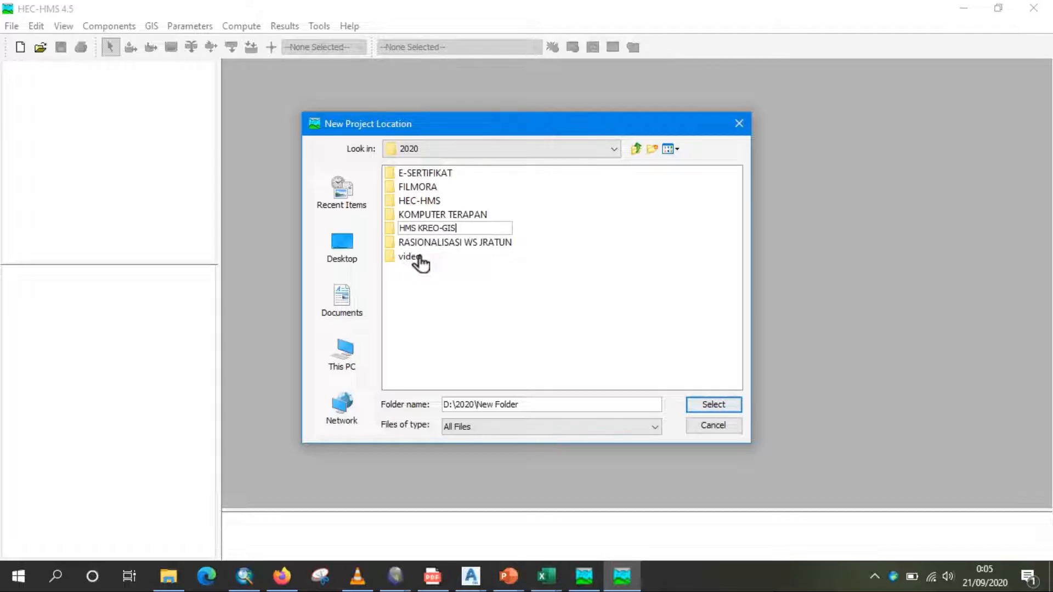
click(712, 406)
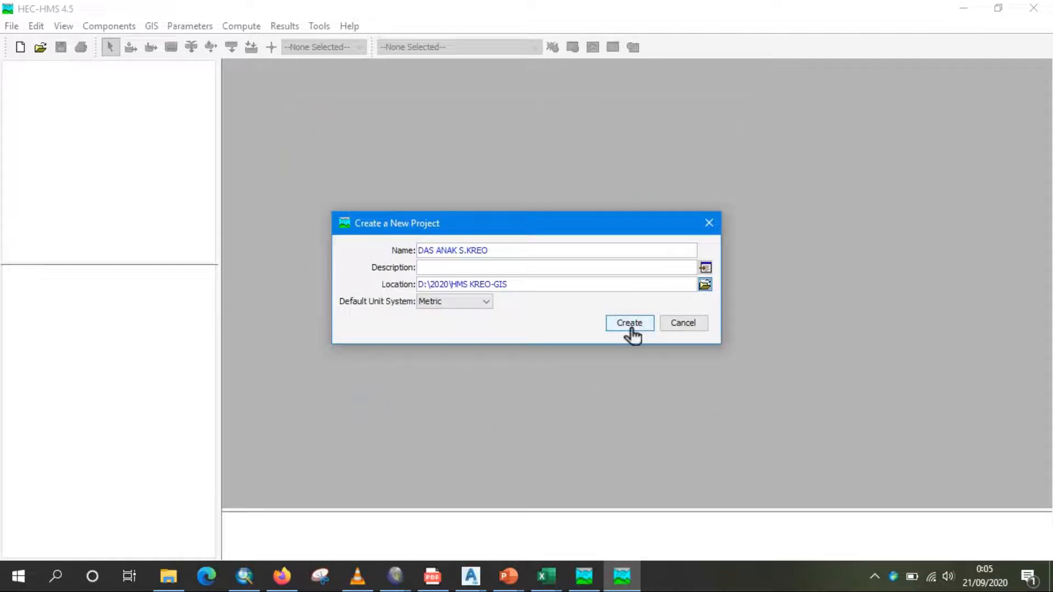
click(626, 327)
click(40, 70)
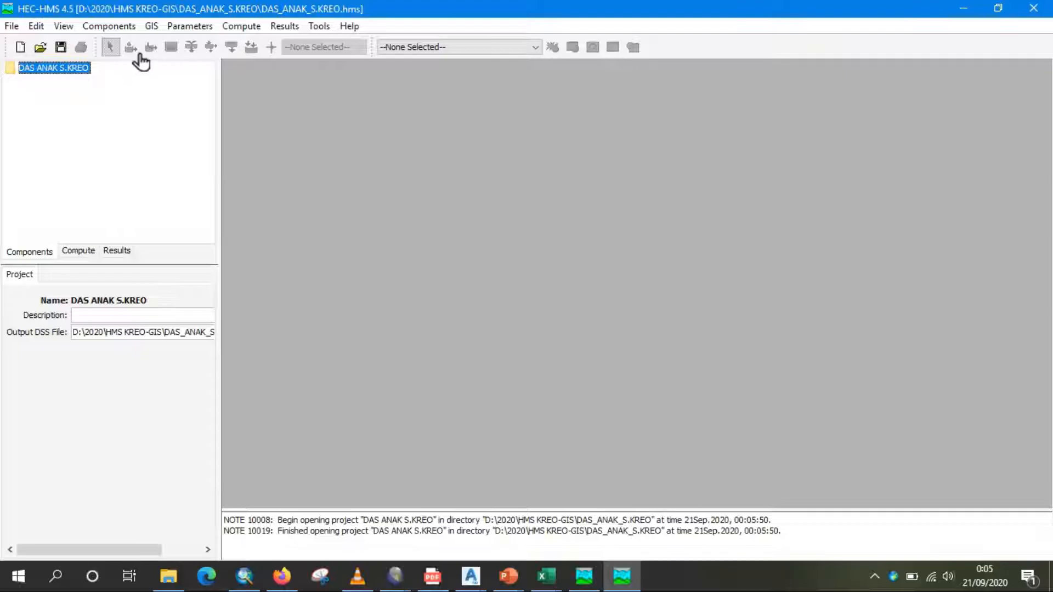
Step: Create a basin model named "Basin 1" in the Basin Model Manager
click(115, 33)
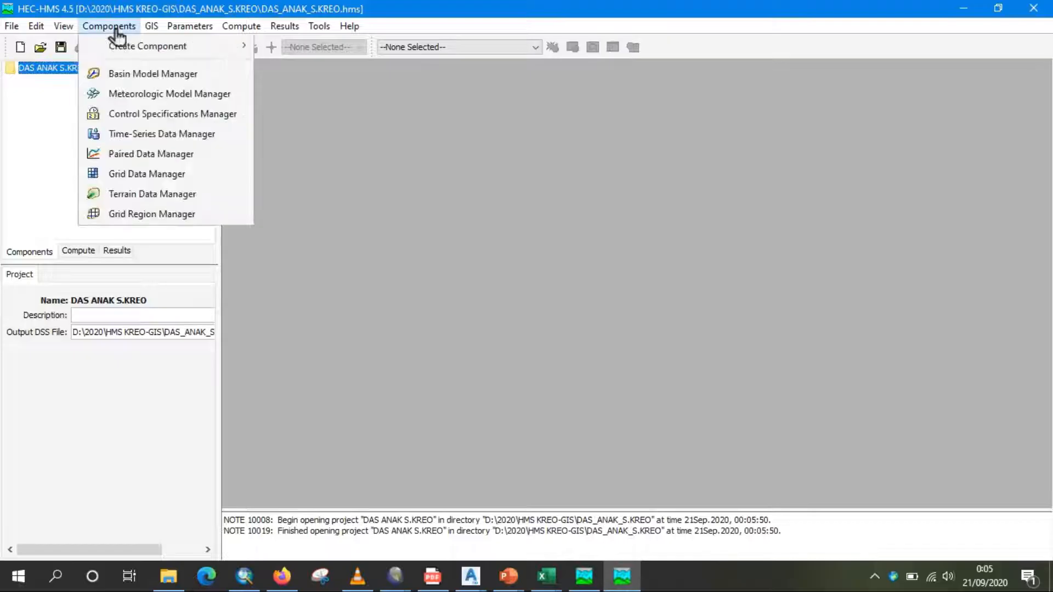
click(139, 75)
click(350, 168)
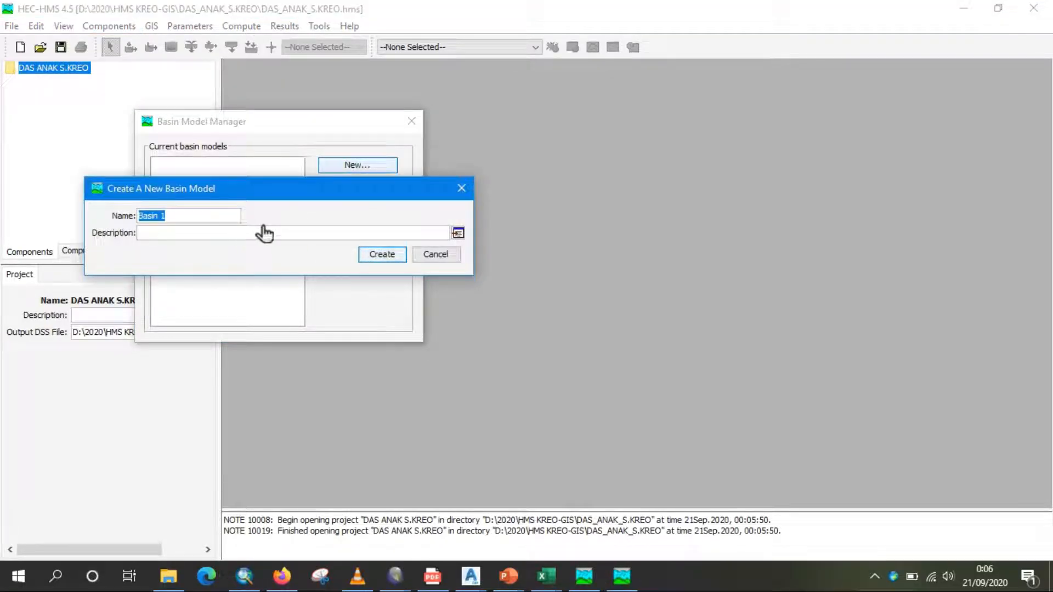
click(373, 267)
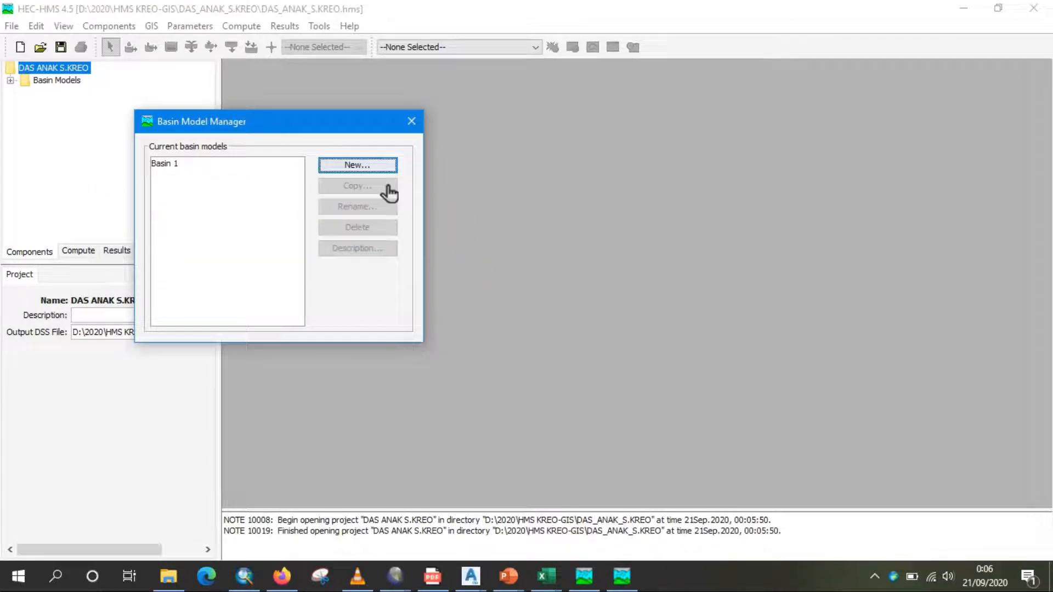
click(411, 122)
Step: Open the Basin 1 model from the project tree and maximize its map window
click(10, 80)
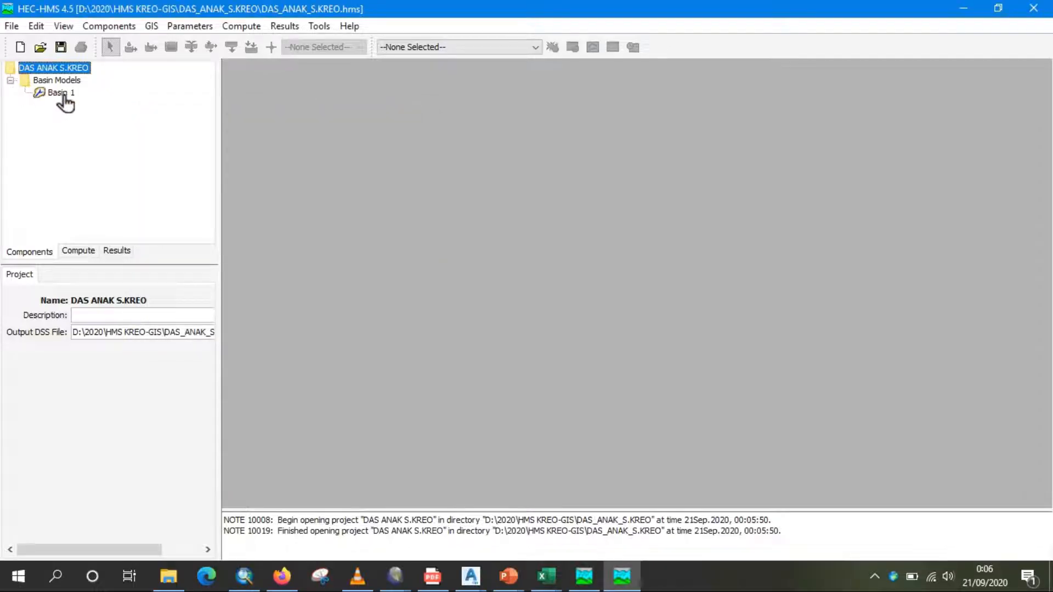
click(62, 93)
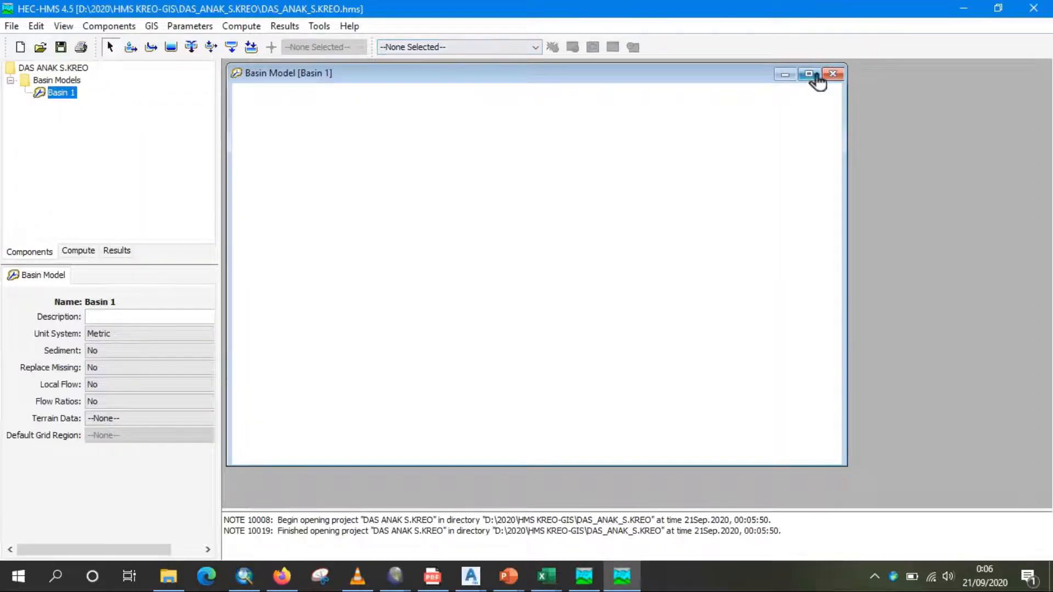
click(809, 75)
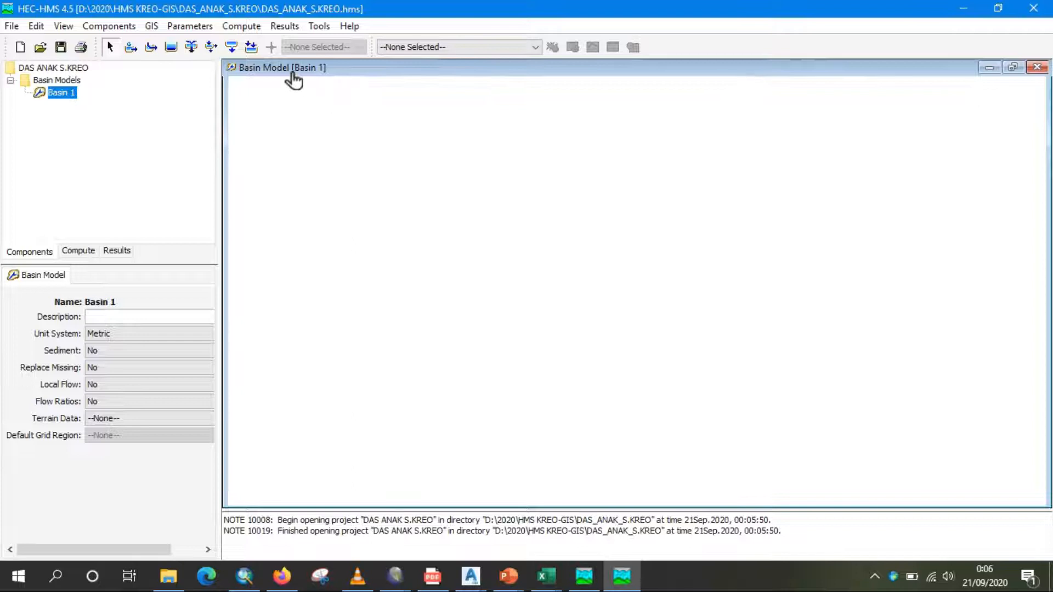
Step: Start a new terrain data component in the Terrain Data Manager, keeping the name "Terrain 1"
click(132, 33)
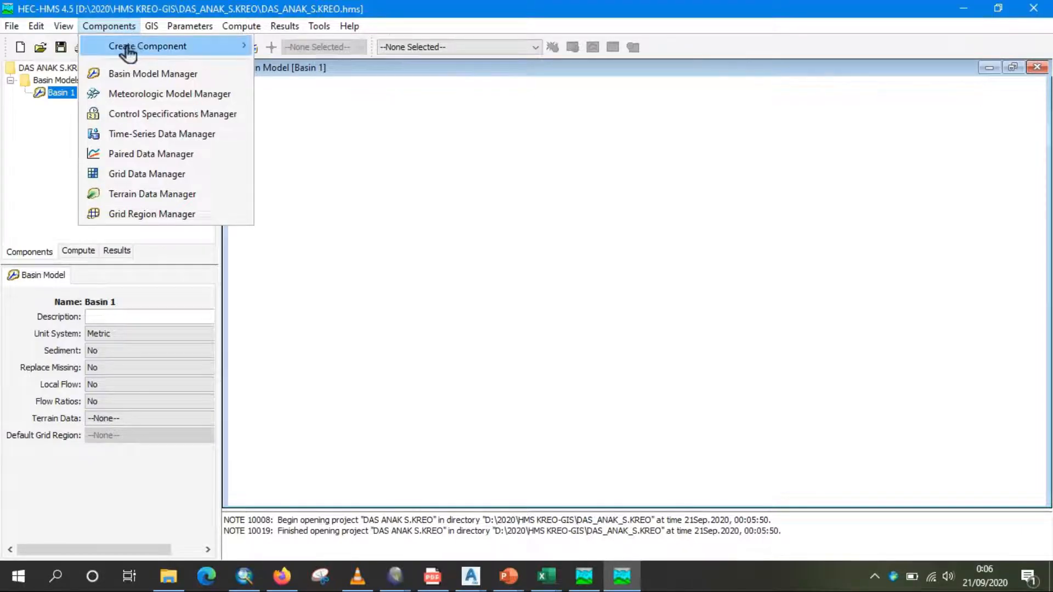
click(170, 203)
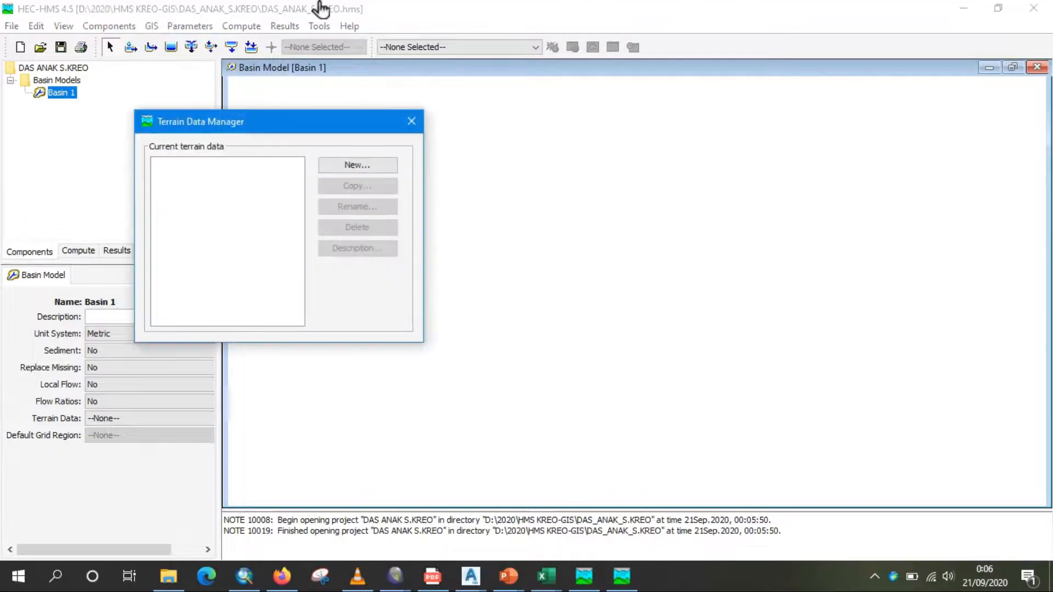
drag(350, 135, 406, 132)
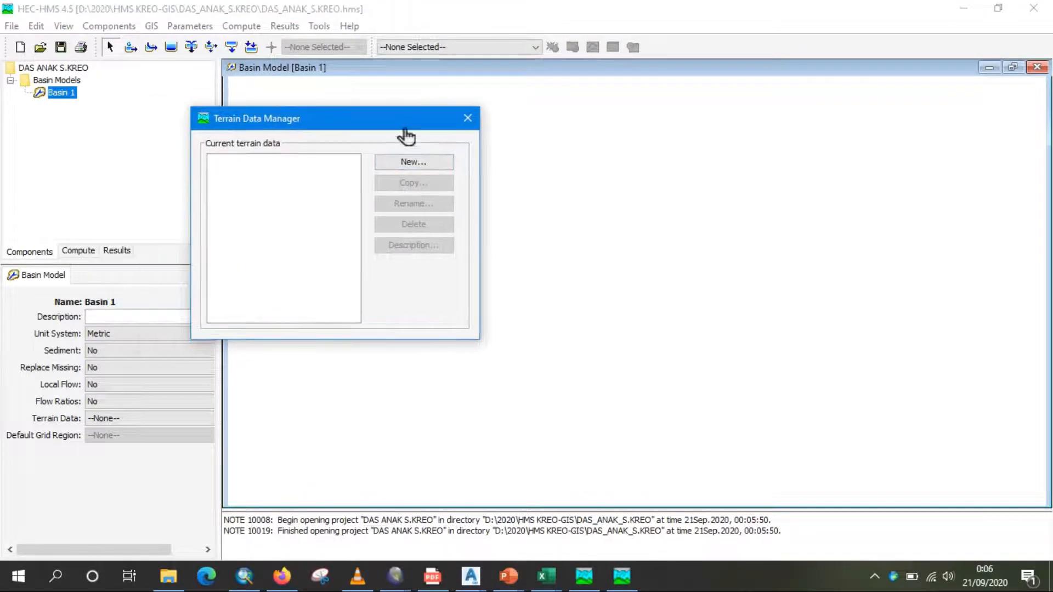
click(413, 171)
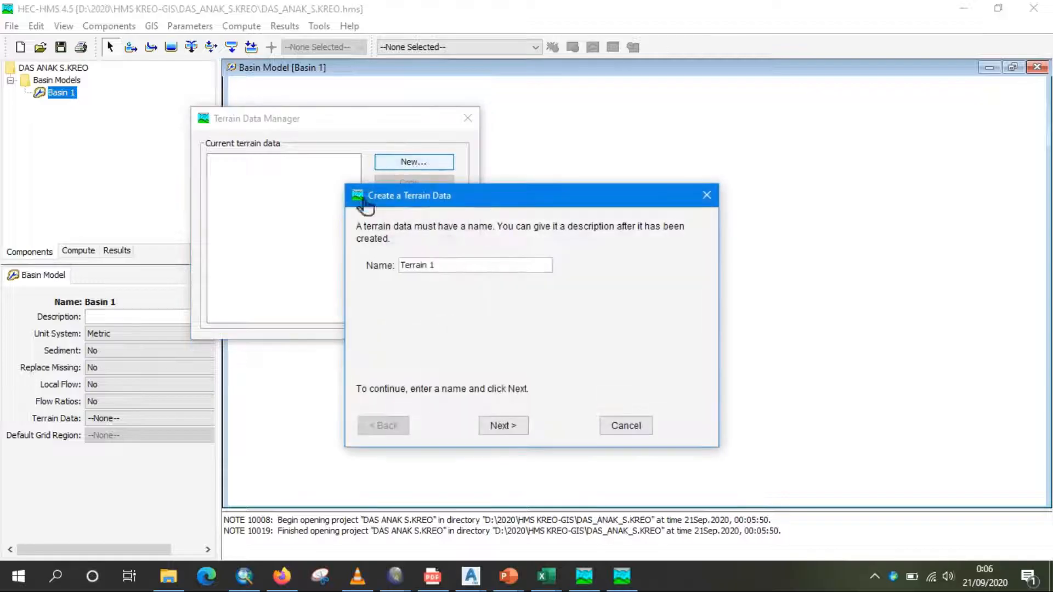
drag(453, 201, 364, 166)
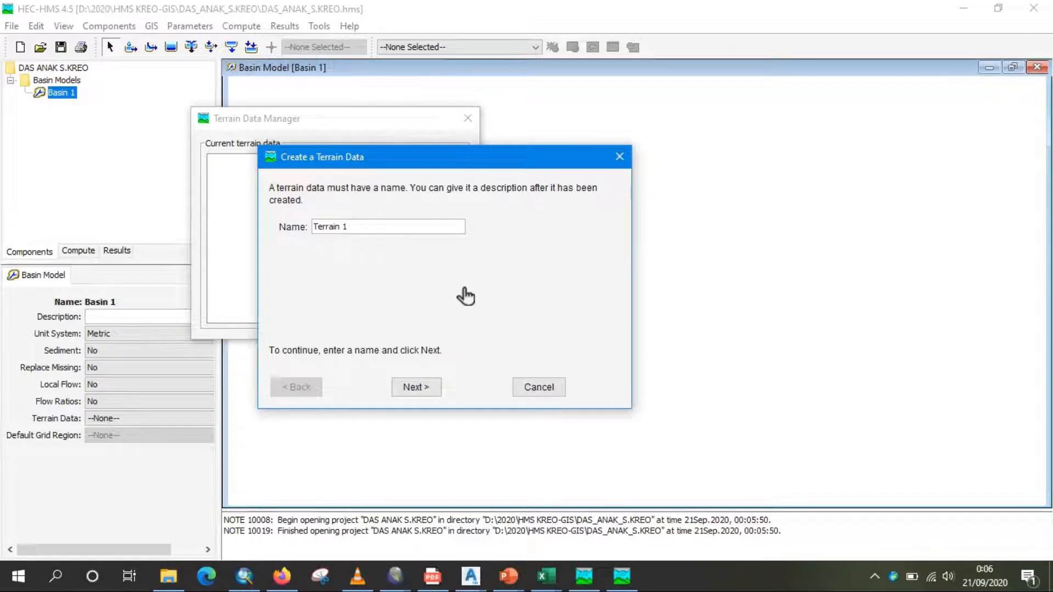
click(424, 391)
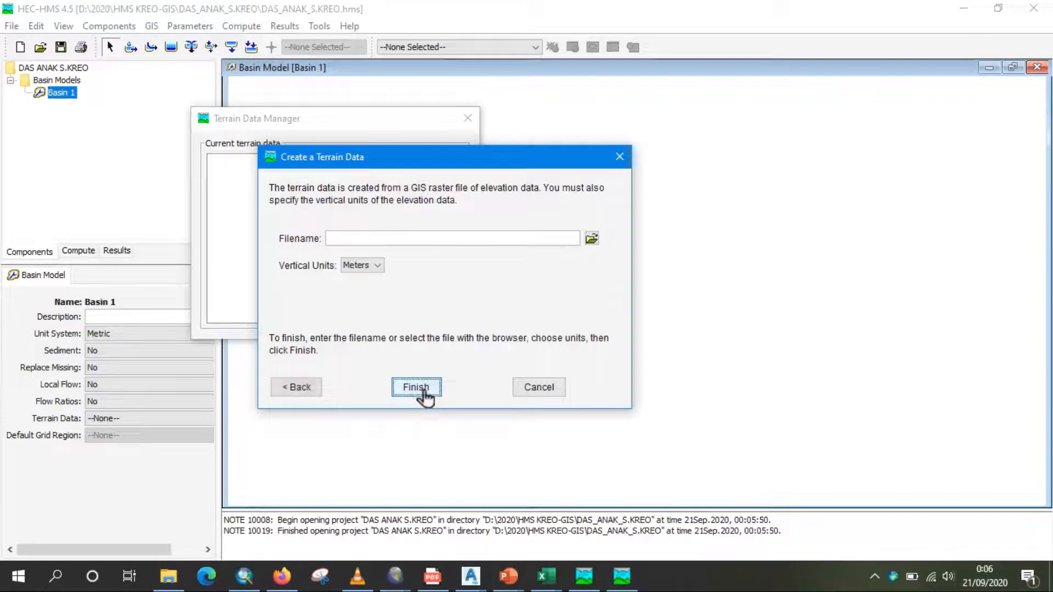
Step: Assign DEMNAS GARANG HULU.tif from the TUGAS 3 folder as the elevation raster in meters and finish creating the terrain data
click(593, 239)
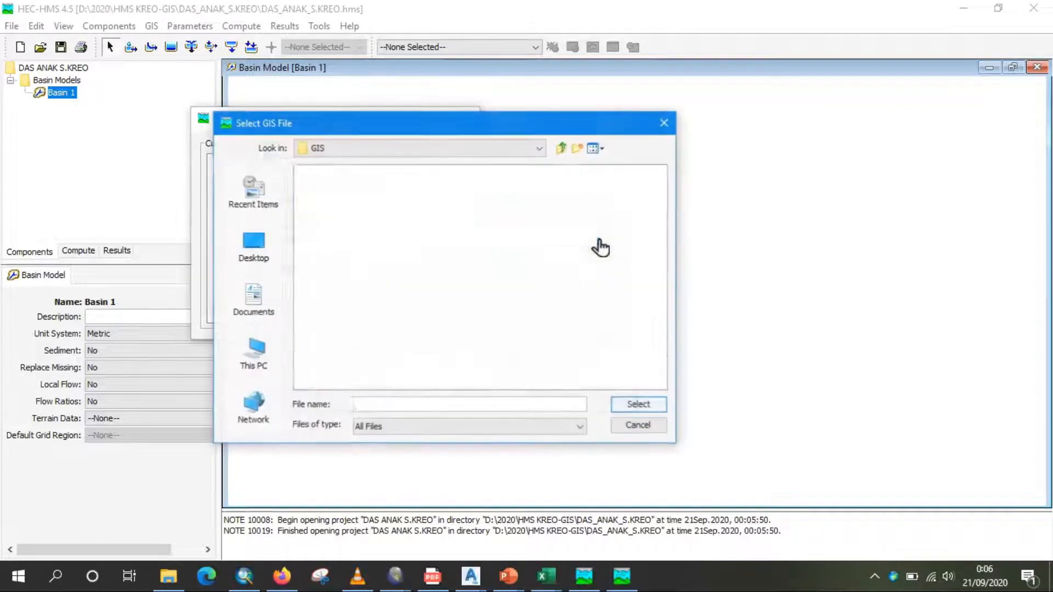
click(328, 257)
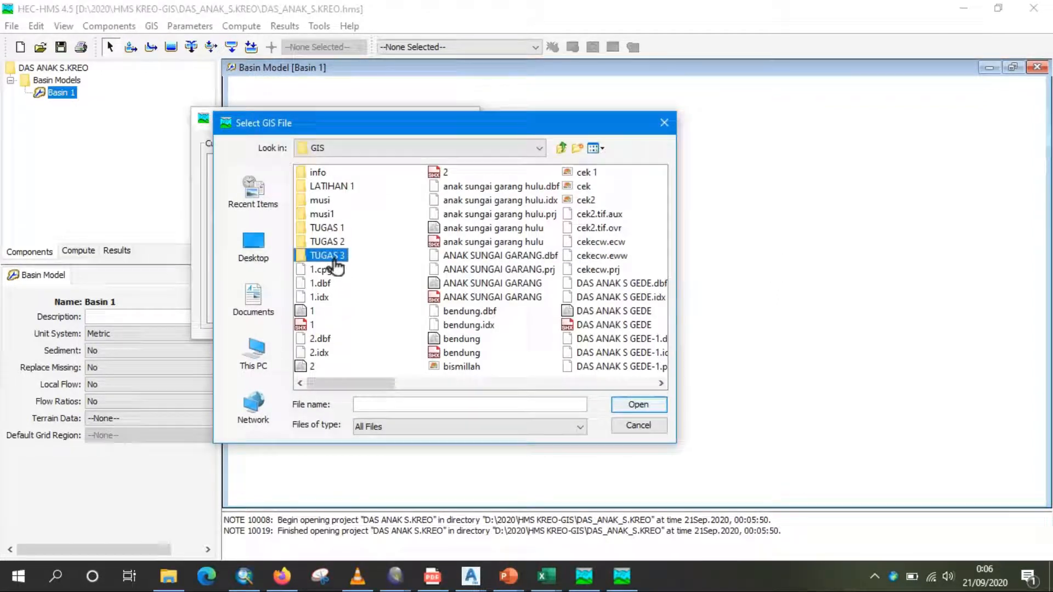
double_click(311, 258)
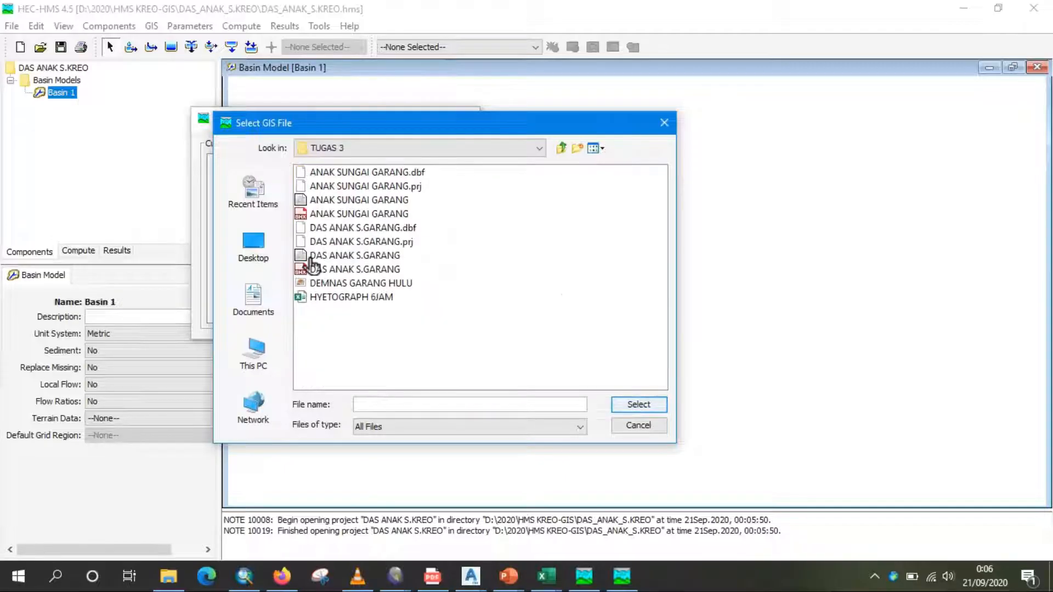
click(329, 284)
click(636, 404)
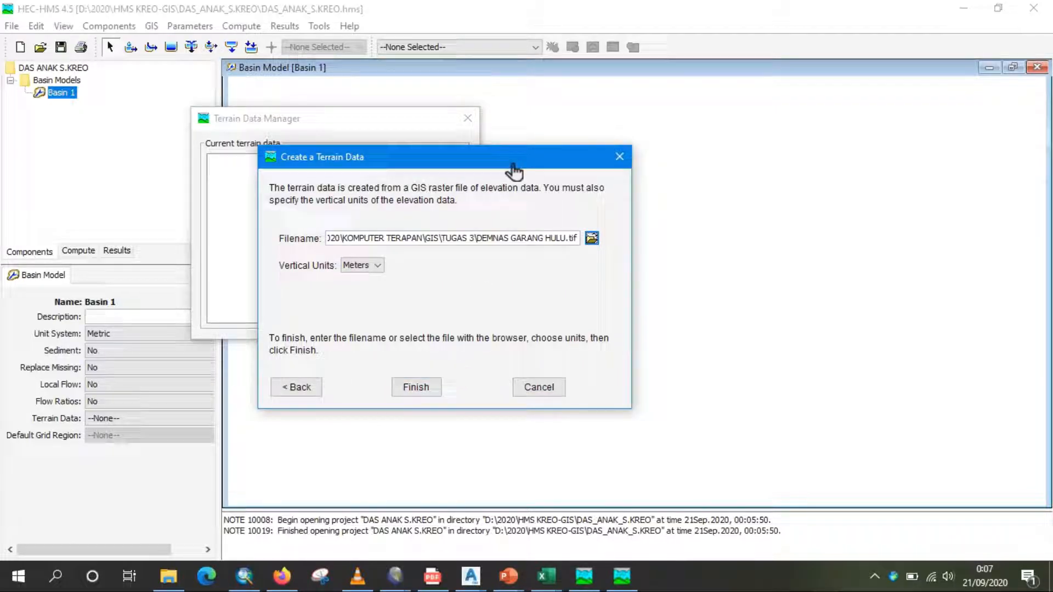
drag(514, 172, 513, 152)
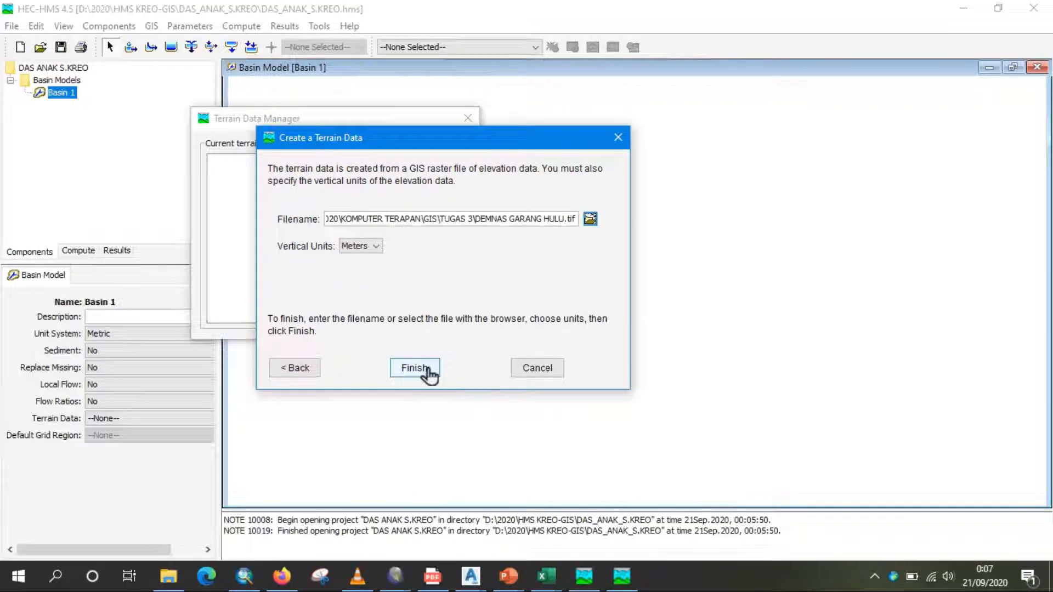
click(427, 370)
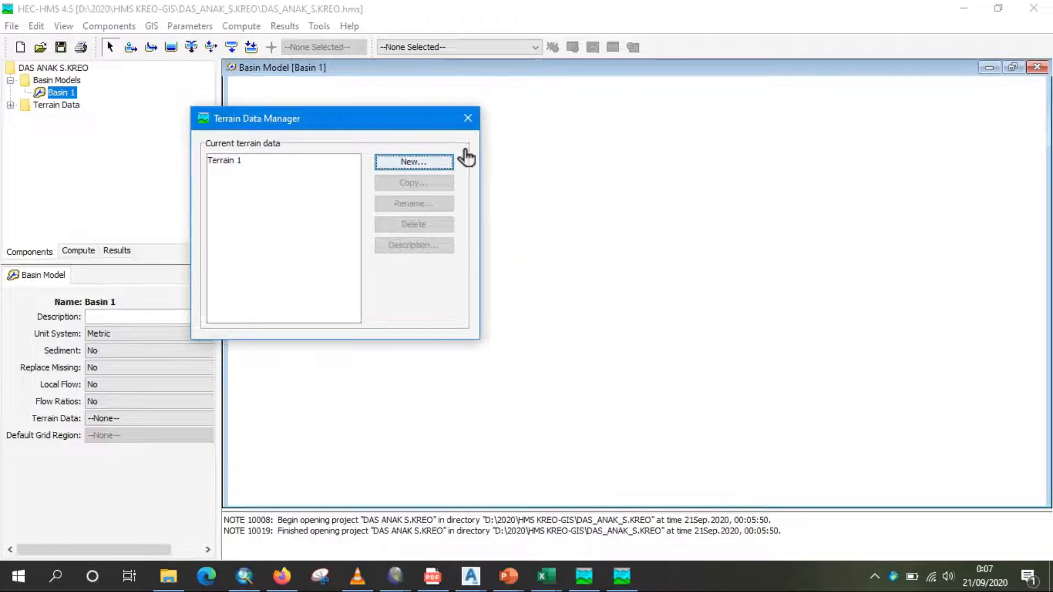
click(468, 119)
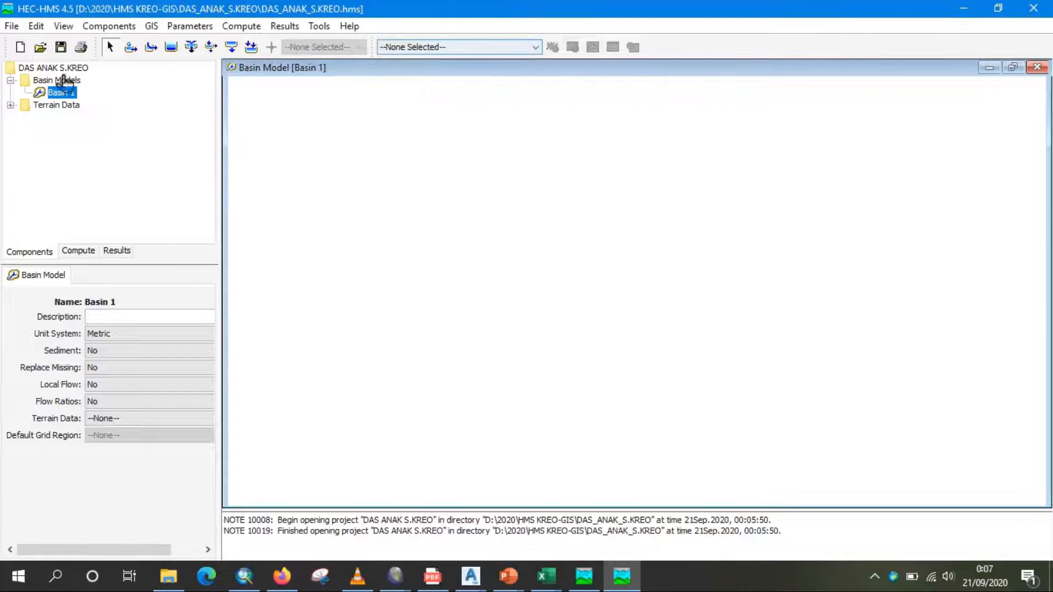
Step: Assign Terrain 1 as the terrain data of the Basin 1 model and save the project
click(11, 105)
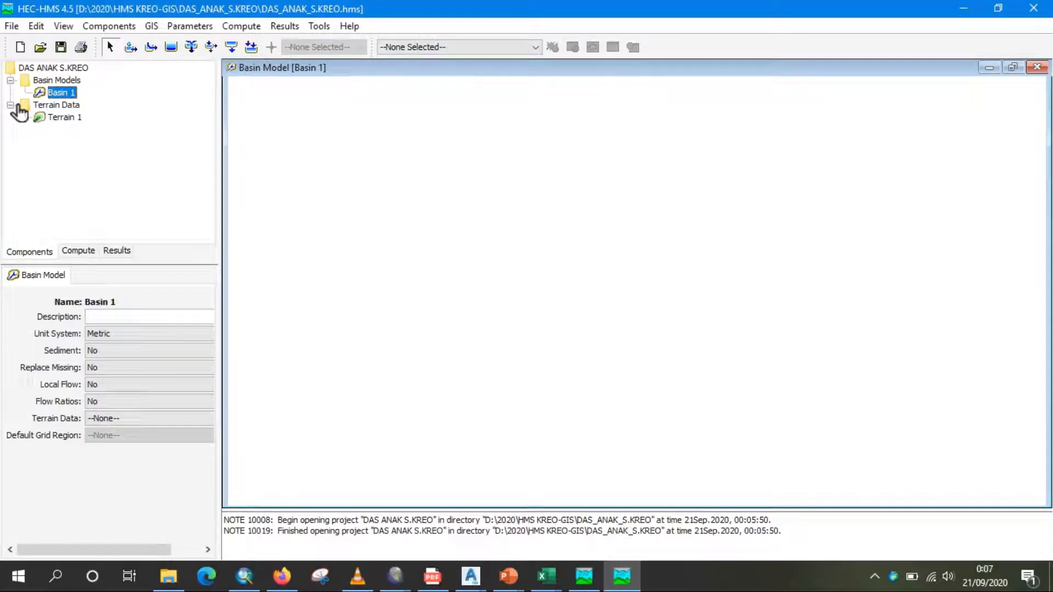
click(67, 117)
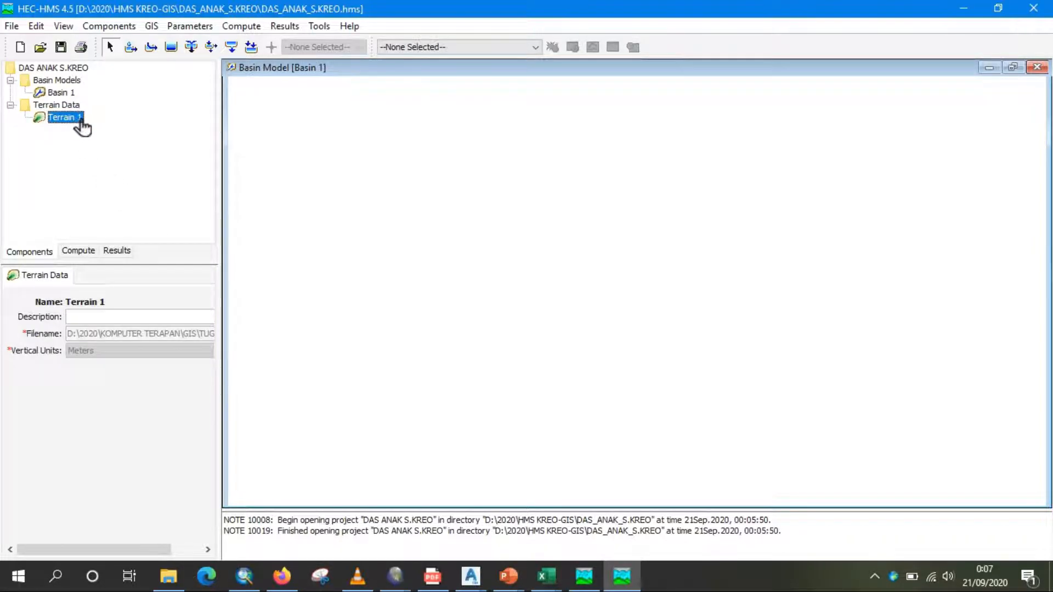
click(60, 92)
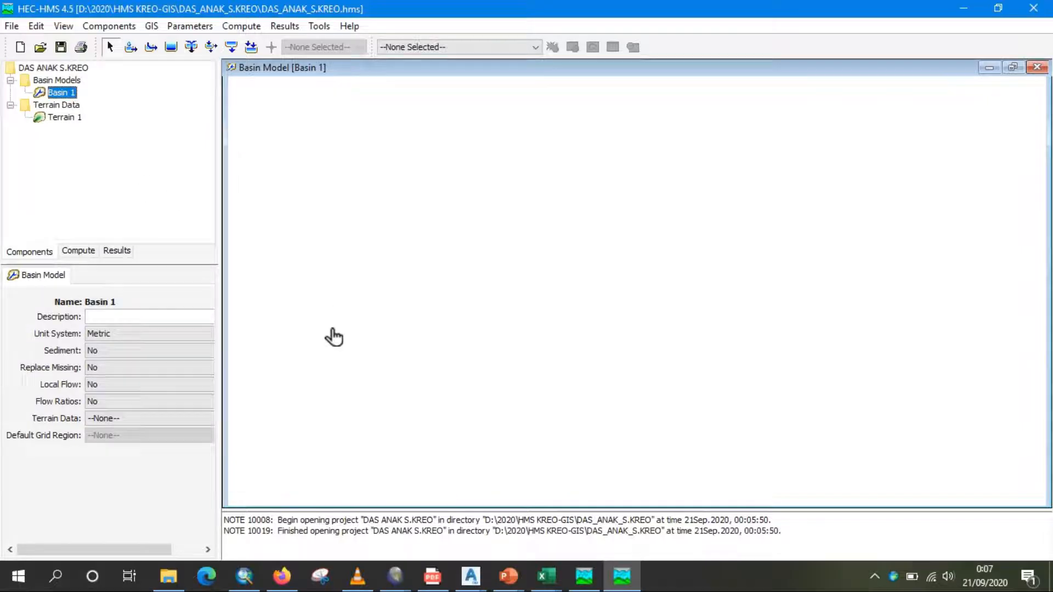
click(114, 424)
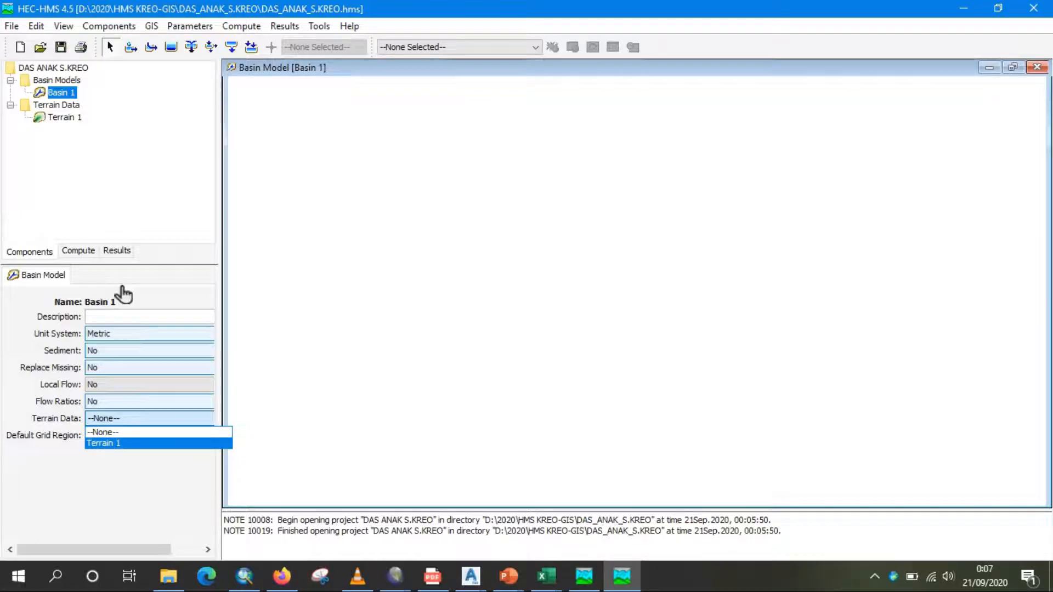
click(119, 443)
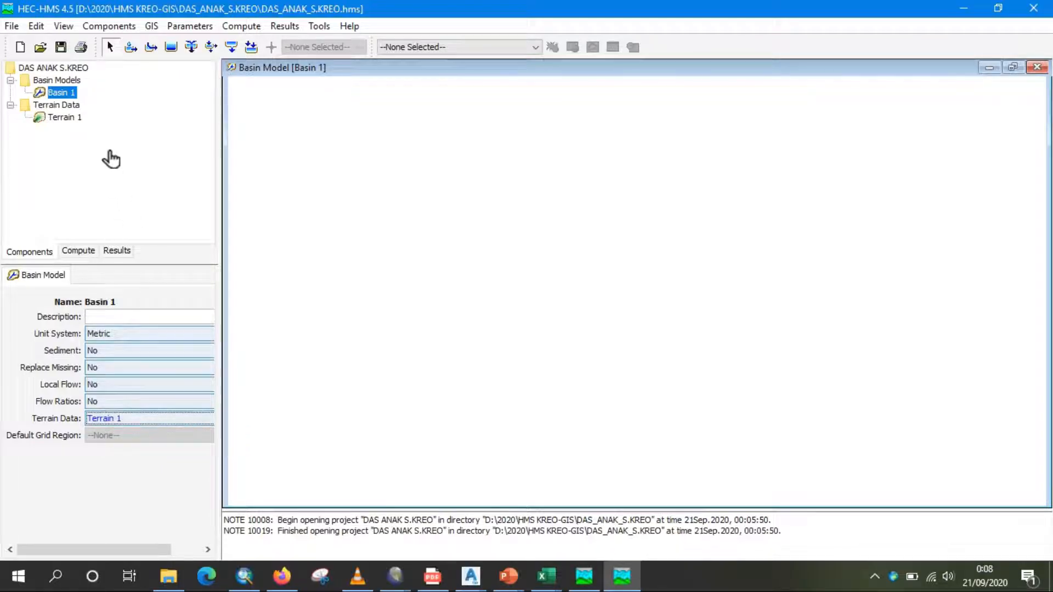
click(62, 48)
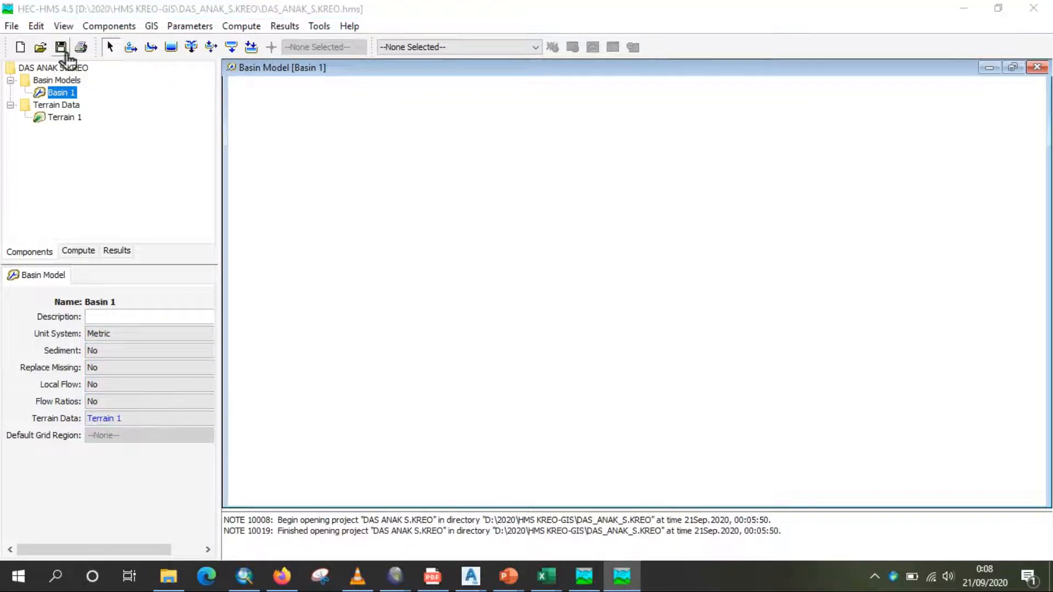
Step: Choose to select a coordinate system for Basin 1, using the predefined Universal Transverse Mercator (UTM) type
drag(439, 237, 396, 206)
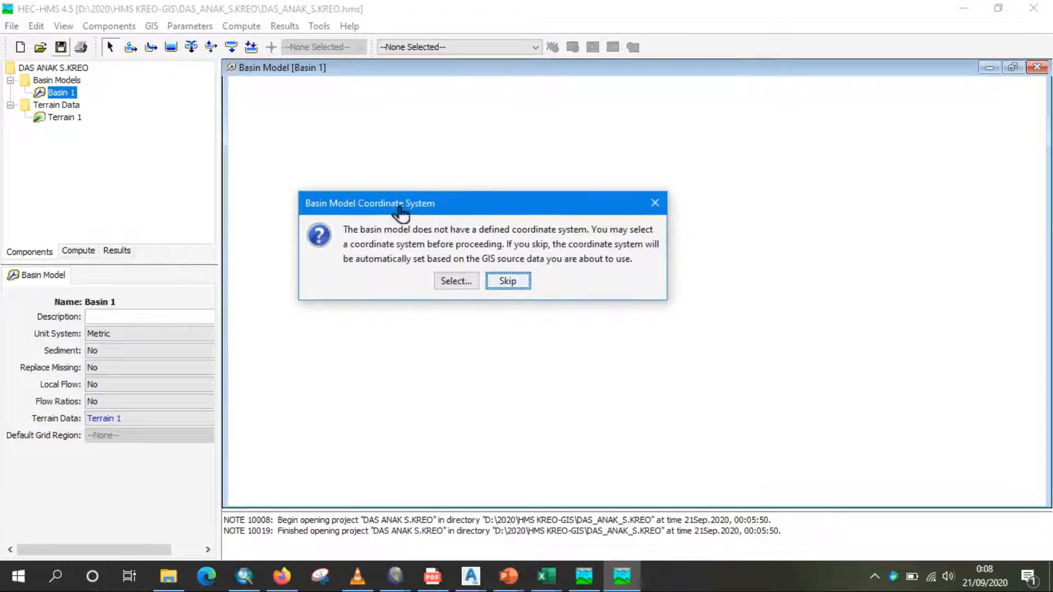
click(455, 280)
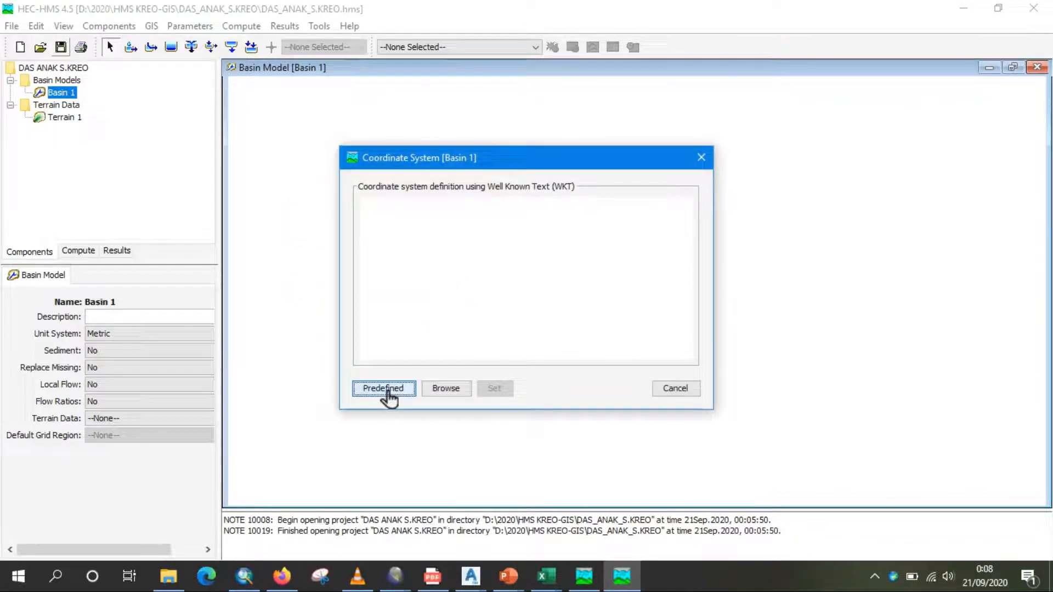
click(387, 390)
click(442, 241)
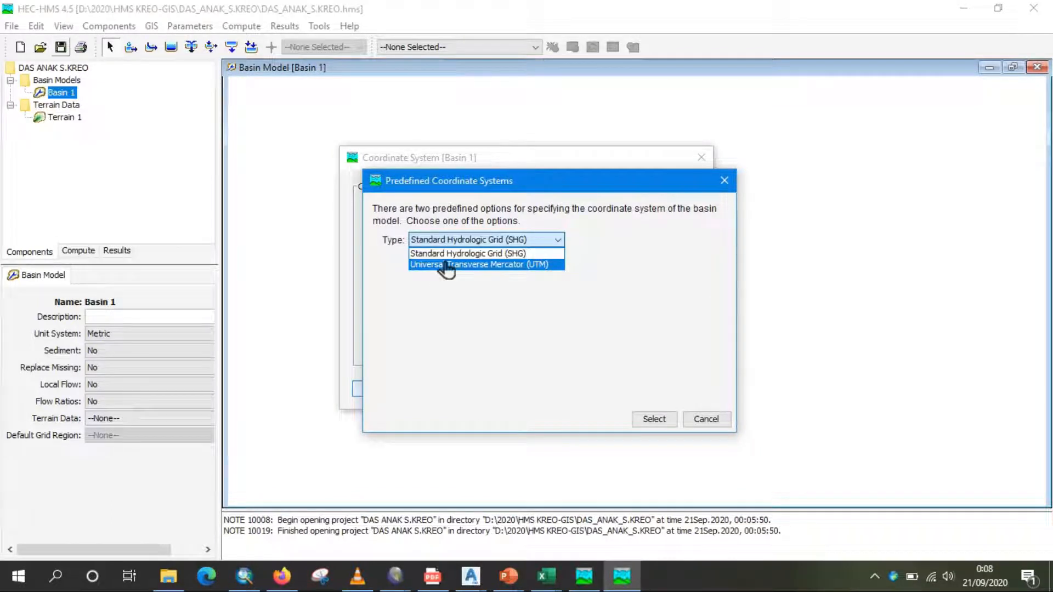
click(447, 265)
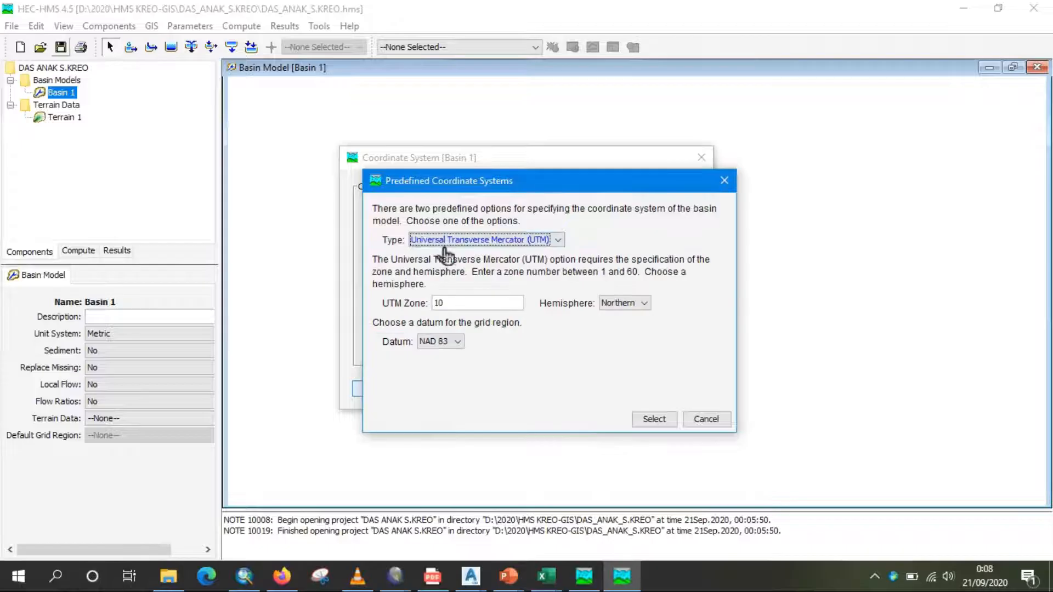
Step: Set the UTM zone to 49, Southern hemisphere, with the WGS 84 datum, and apply this coordinate system to Basin 1
drag(449, 302, 435, 301)
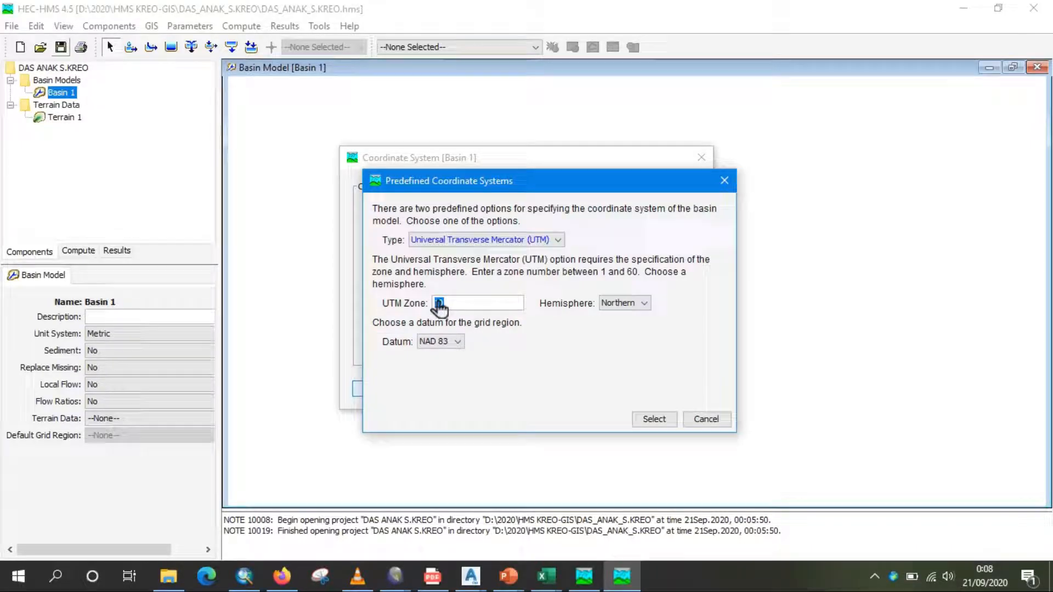
text(49)
click(623, 303)
click(619, 327)
click(455, 343)
click(451, 367)
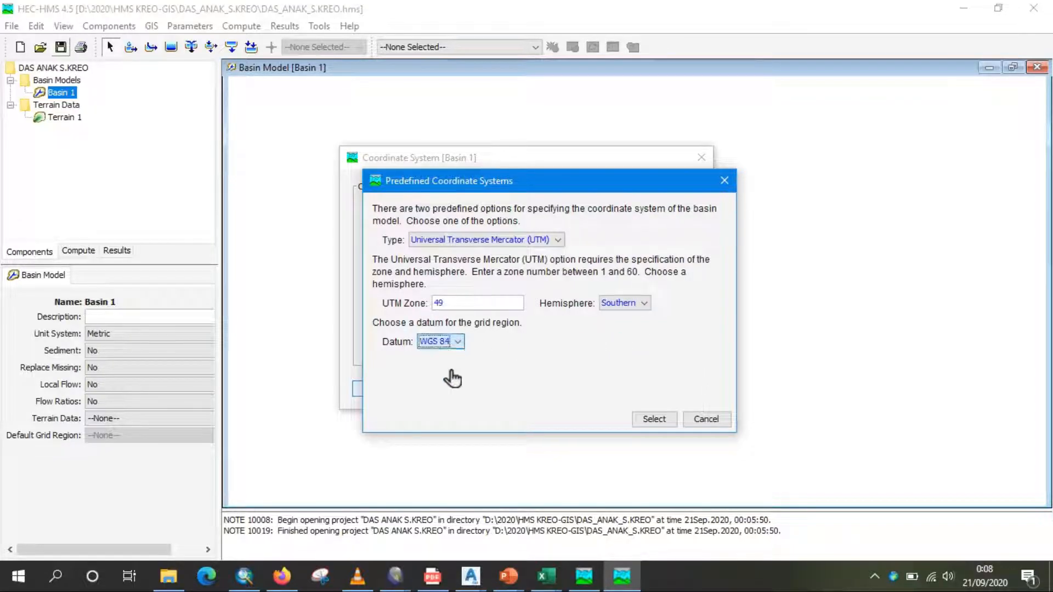
click(655, 419)
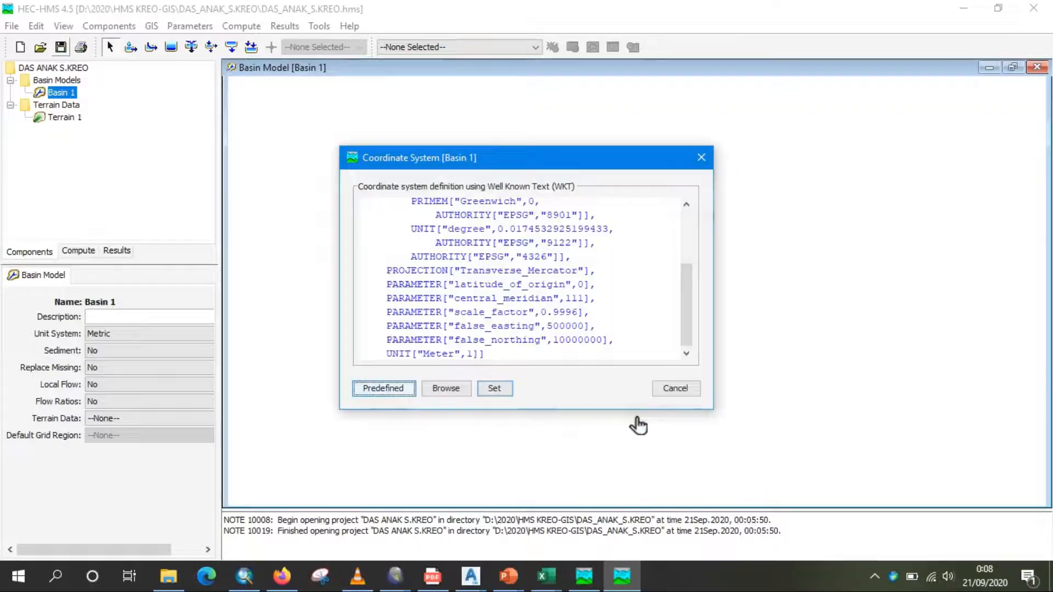
click(494, 388)
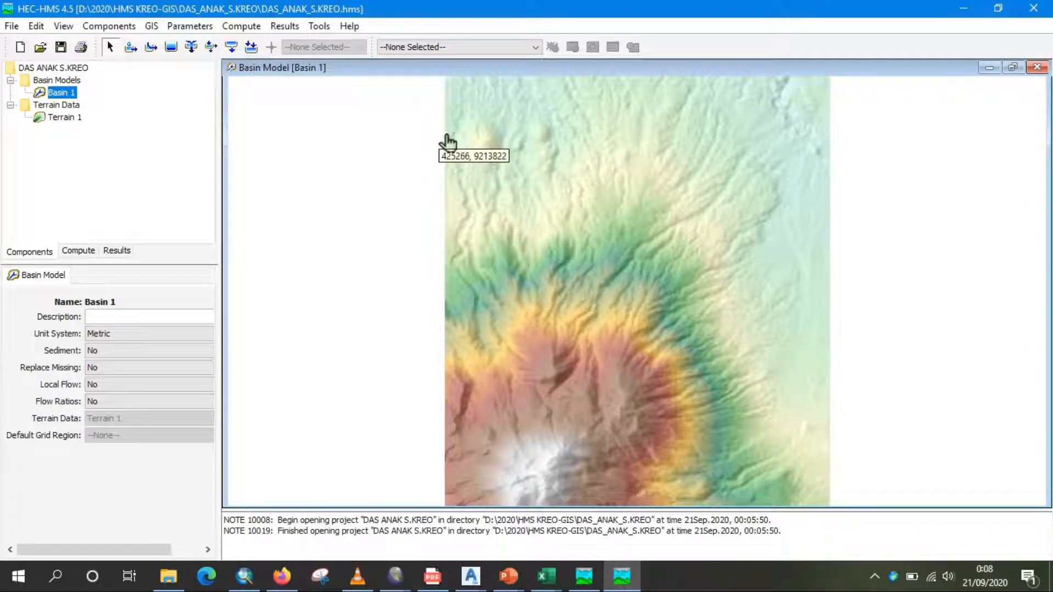
Step: Preprocess the sinks and the drainage of the Basin 1 terrain
click(154, 27)
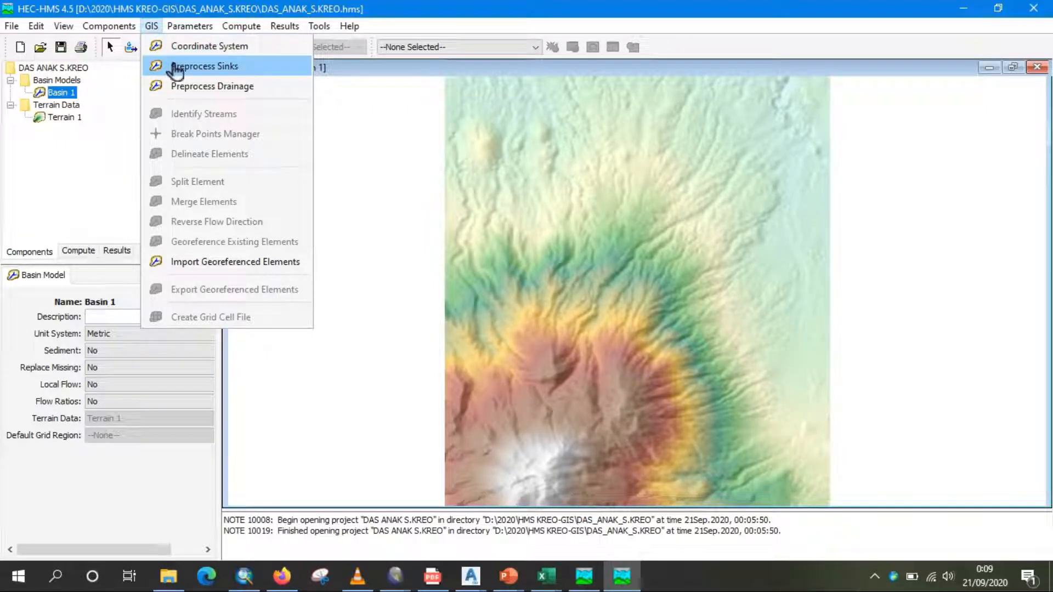
click(213, 67)
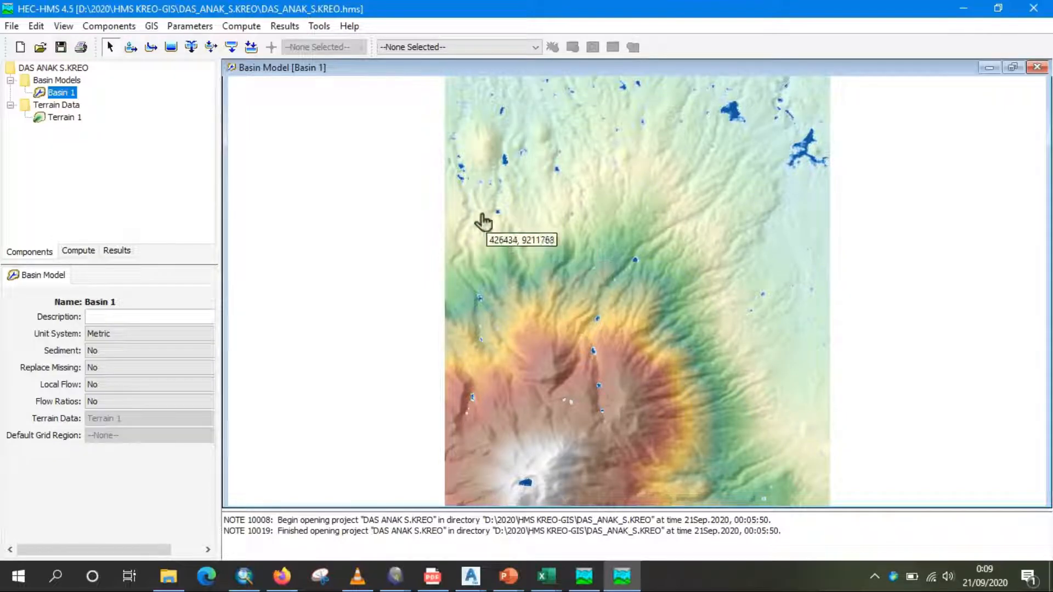
click(152, 27)
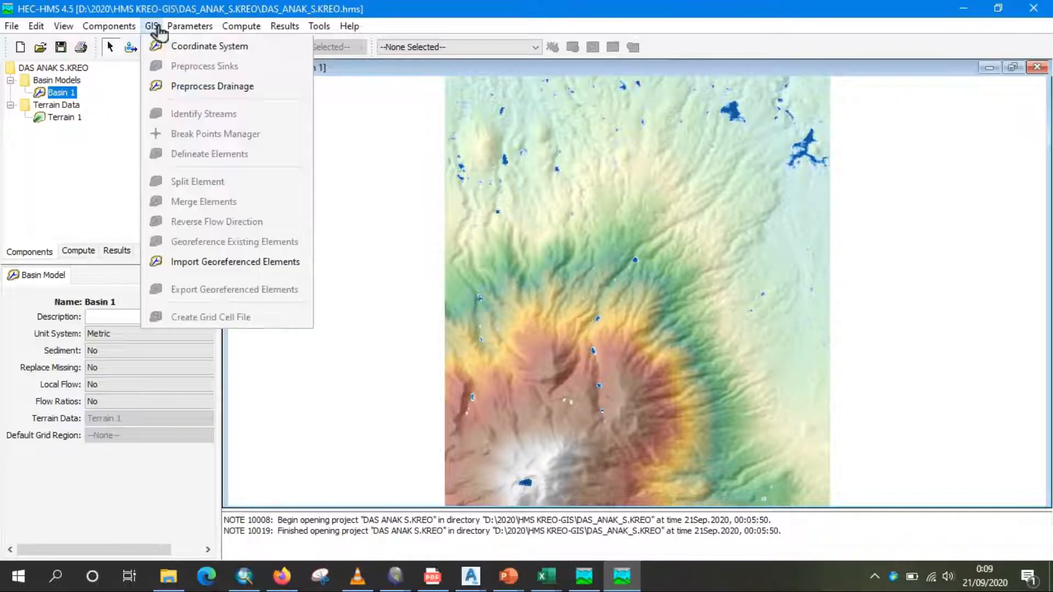
click(173, 88)
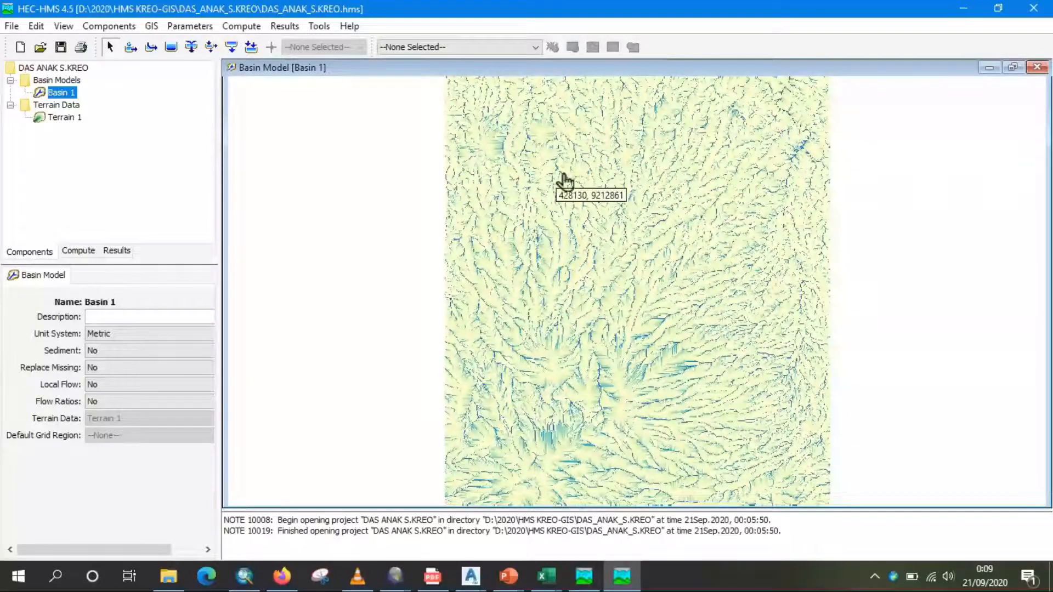
Step: Add the ANAK SUNGAI GARANG.shp shapefile from the TUGAS 3 folder as a map layer of Basin 1
scroll(564, 181, down, 1)
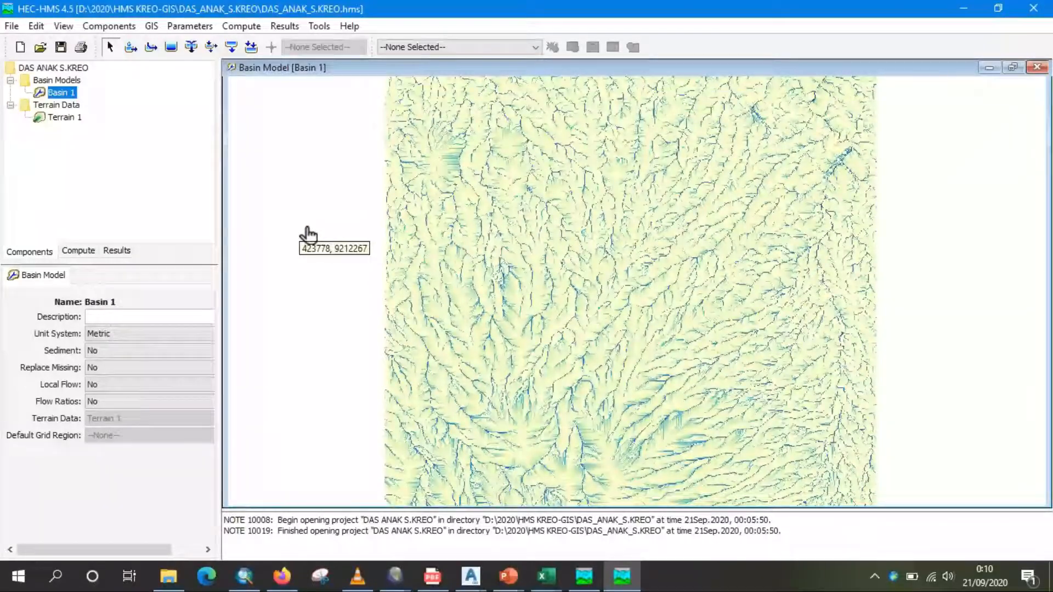
right_click(315, 171)
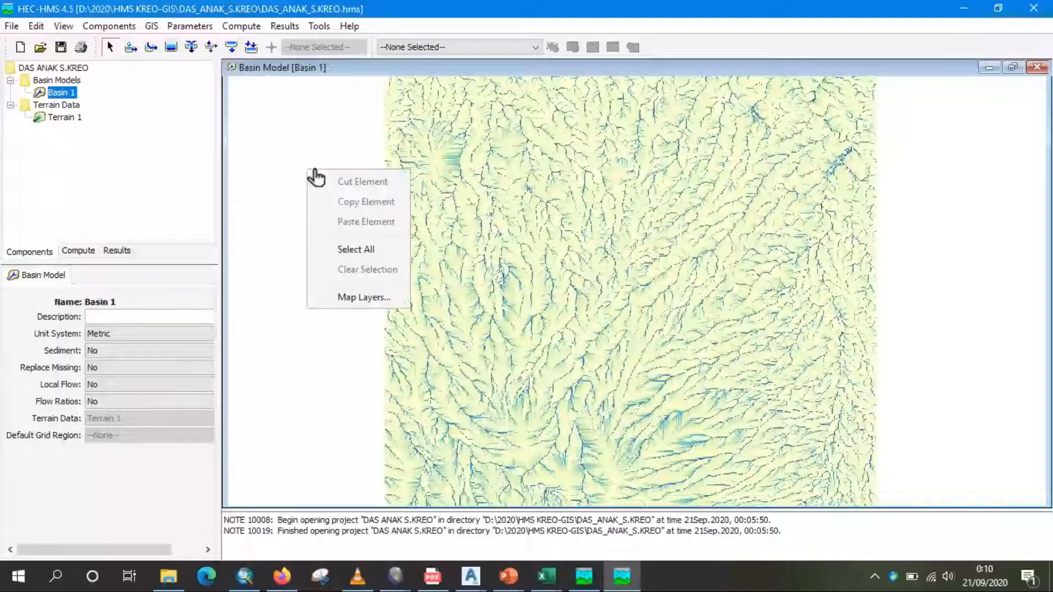
click(363, 297)
click(313, 208)
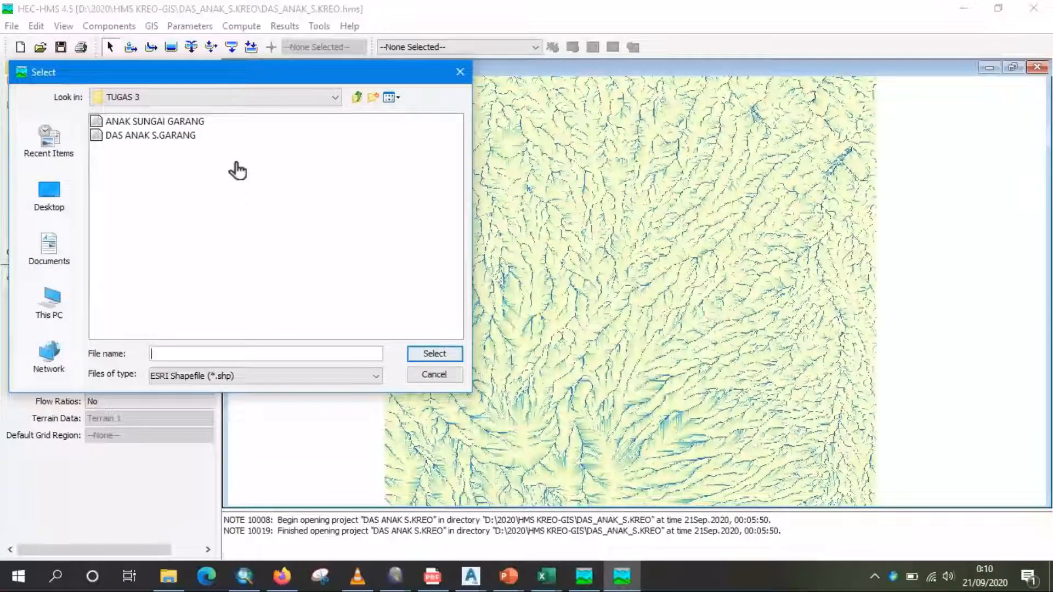
click(186, 135)
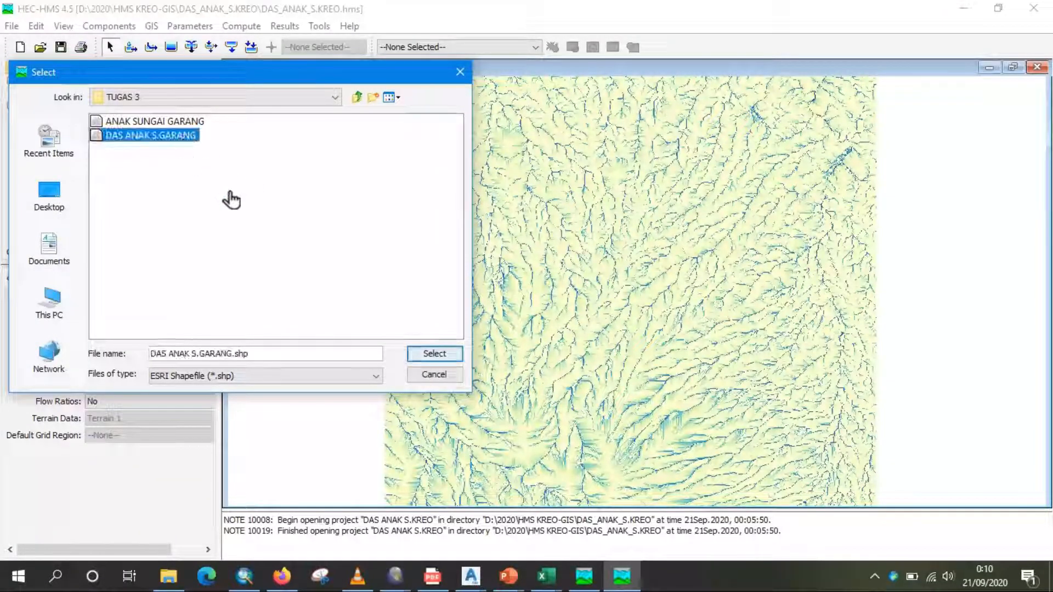
click(186, 123)
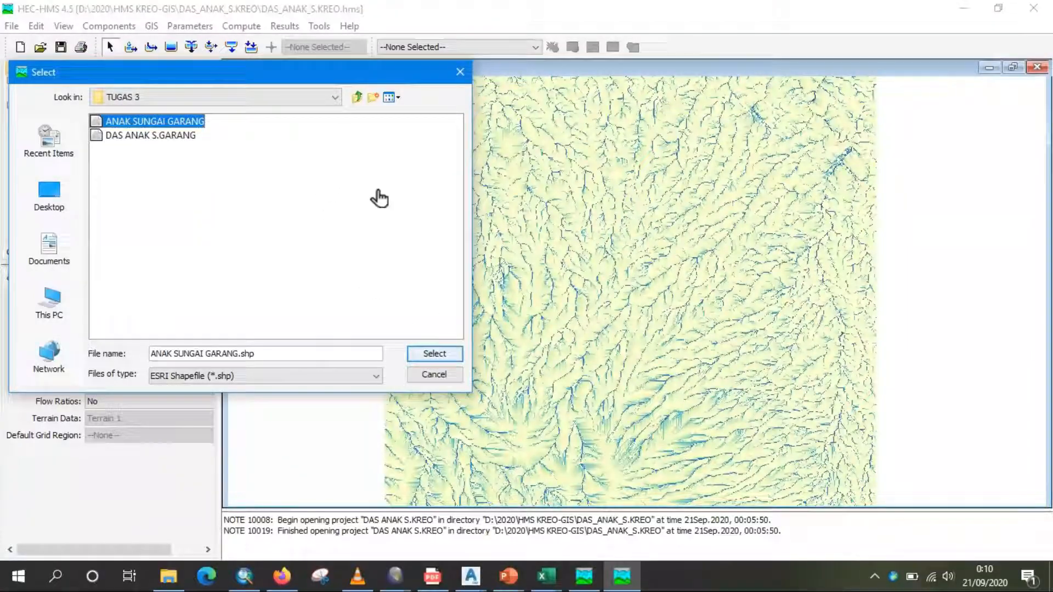
click(435, 356)
click(435, 356)
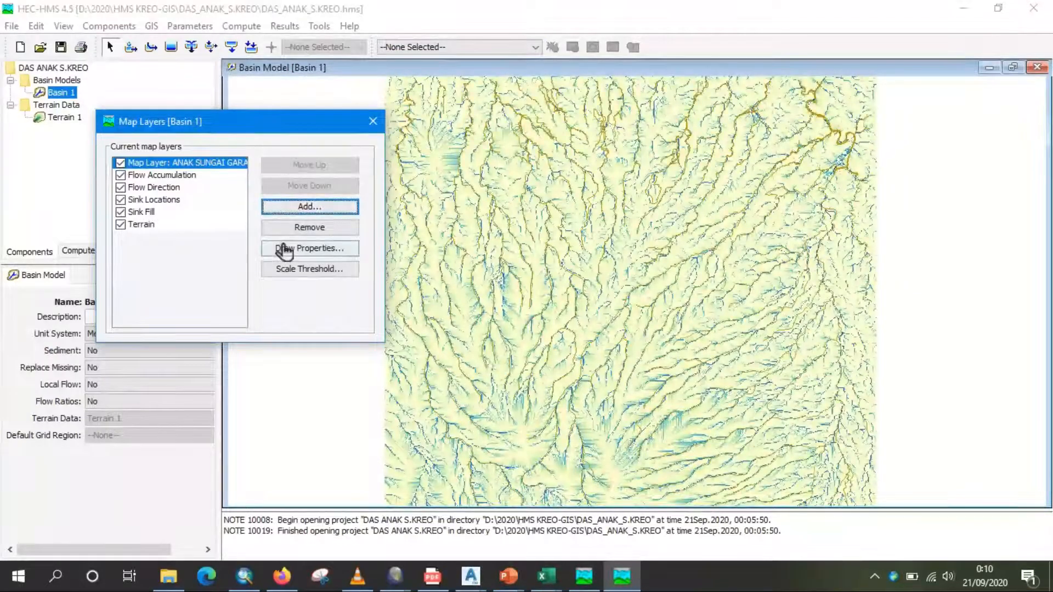
Step: Draw the ANAK SUNGAI GARANG river layer in darkgreen with the second-thinnest line weight
click(344, 254)
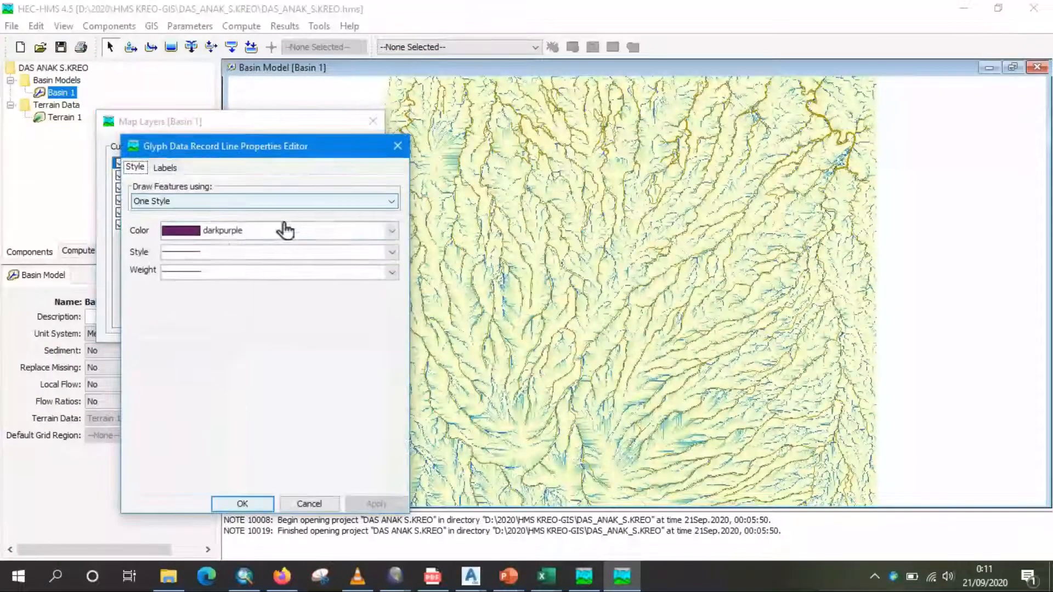
click(181, 233)
drag(394, 305, 402, 284)
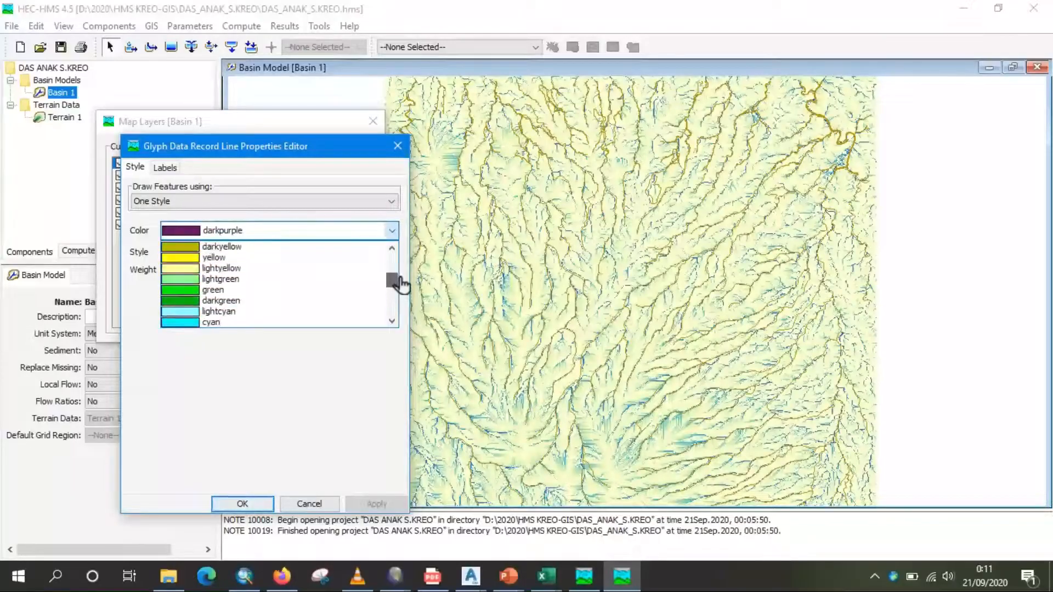
click(198, 301)
click(195, 272)
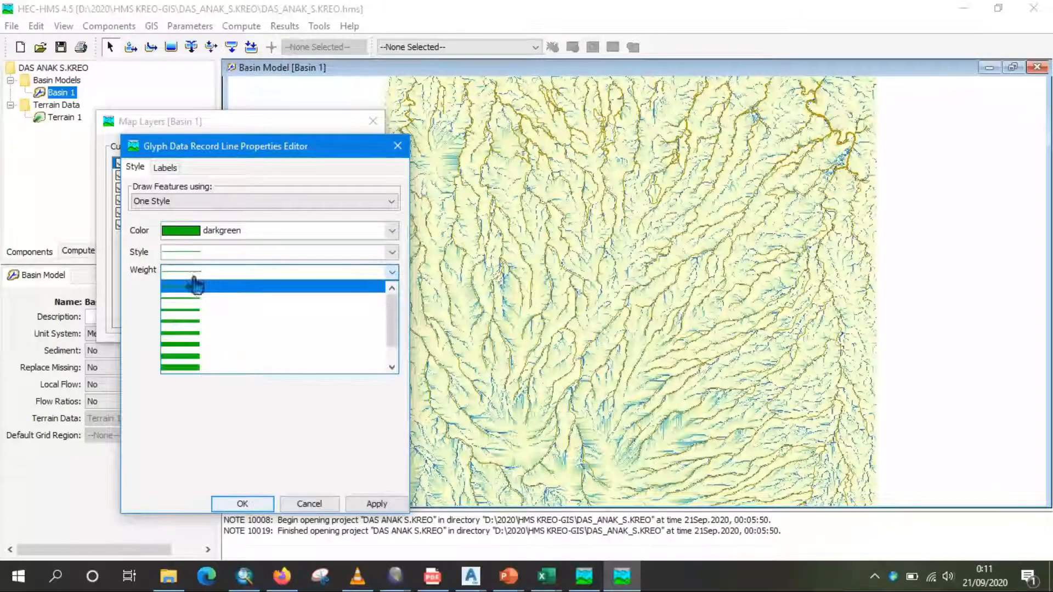
click(195, 300)
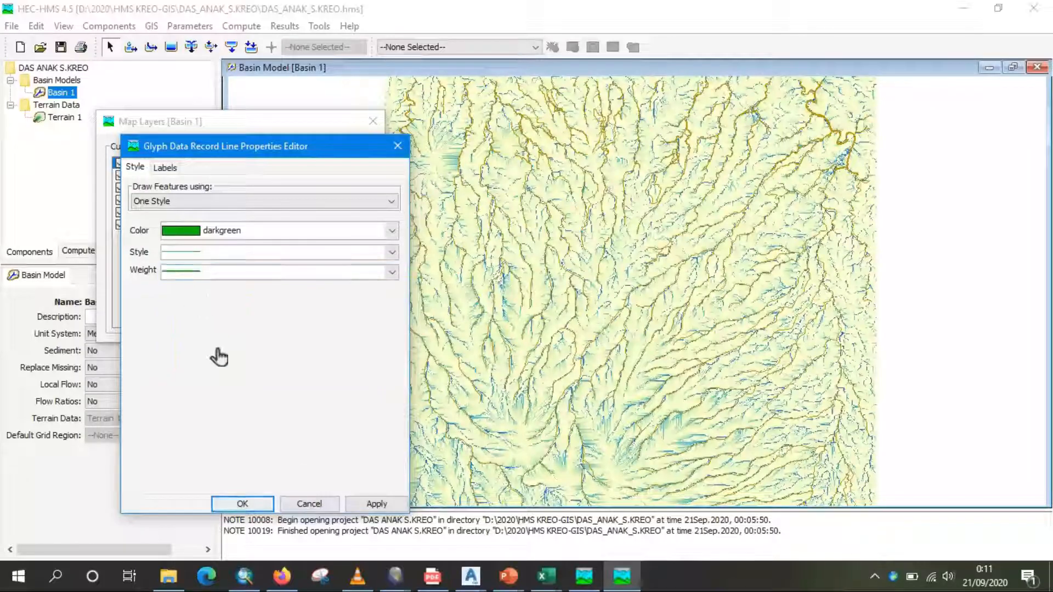
click(364, 501)
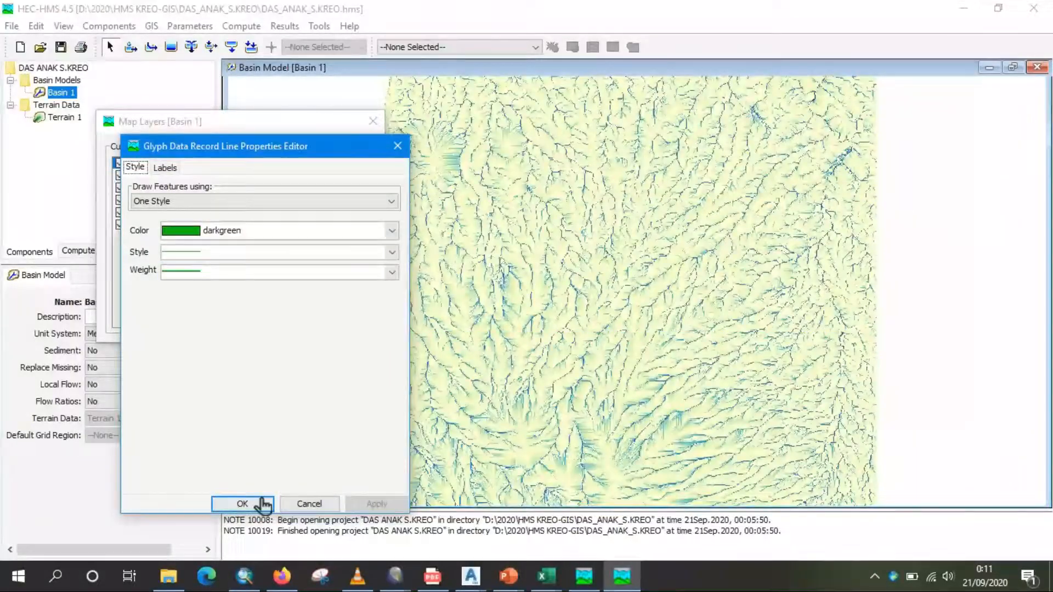
click(244, 504)
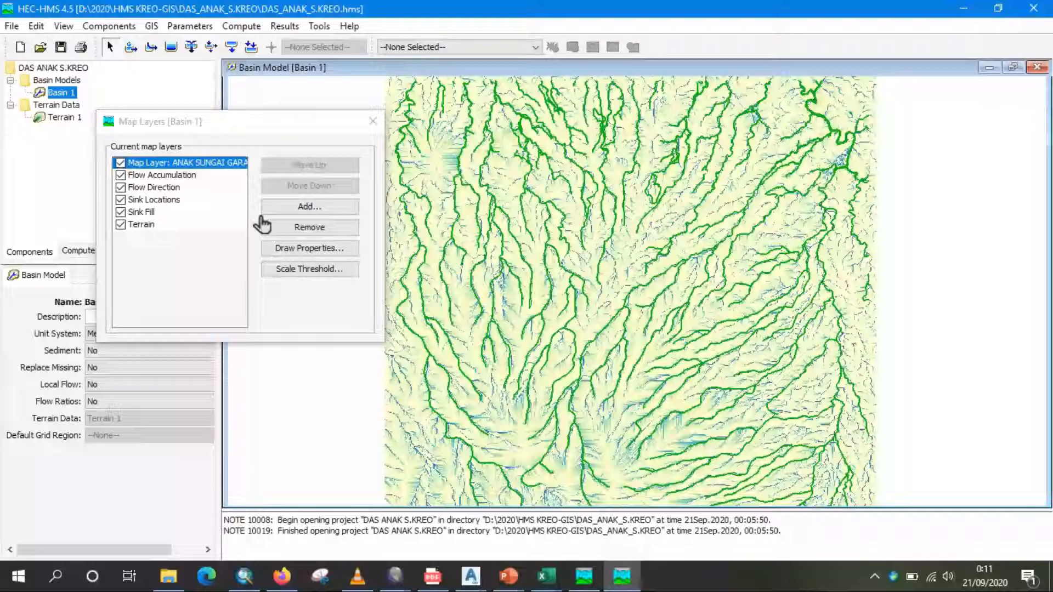
Step: Add the DAS ANAK S.KREO shapefile from the GIS folder as another map layer of Basin 1
click(309, 210)
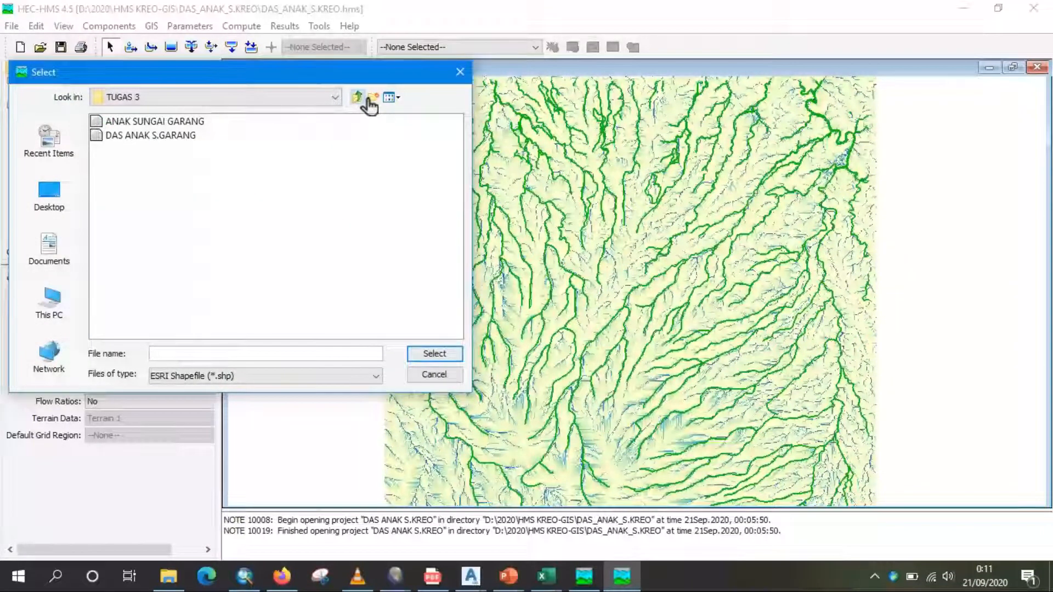
click(359, 98)
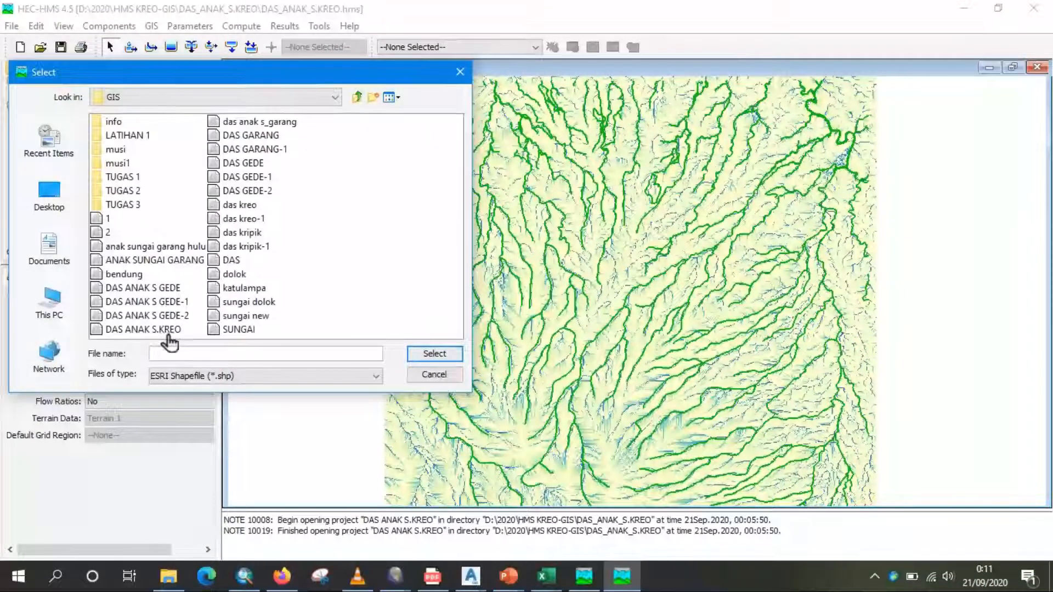
click(165, 330)
click(436, 353)
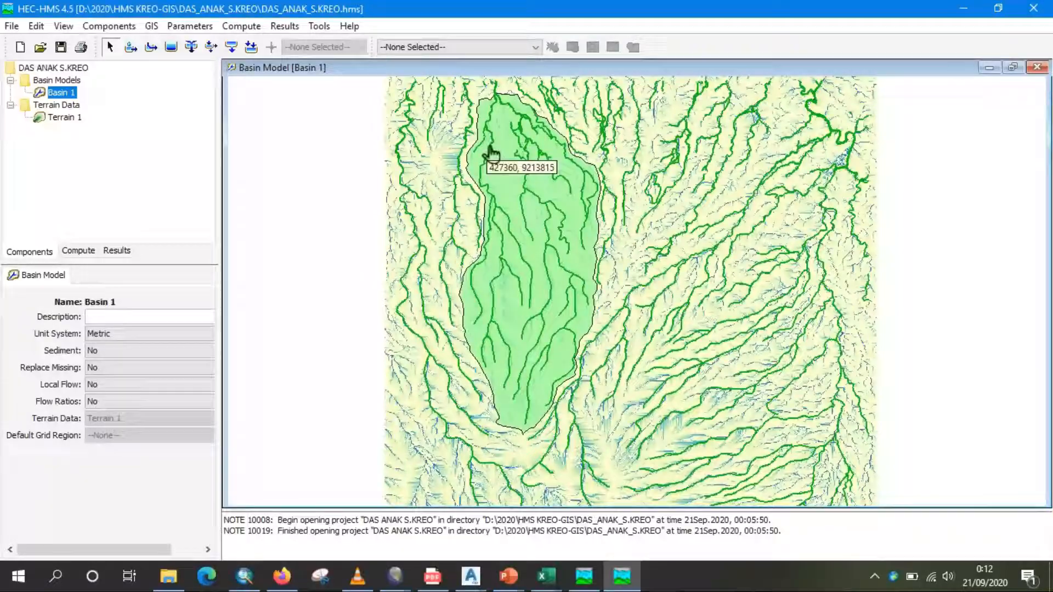
Step: Identify the streams of Basin 1 using an area of 1 km2 to define streams
click(152, 27)
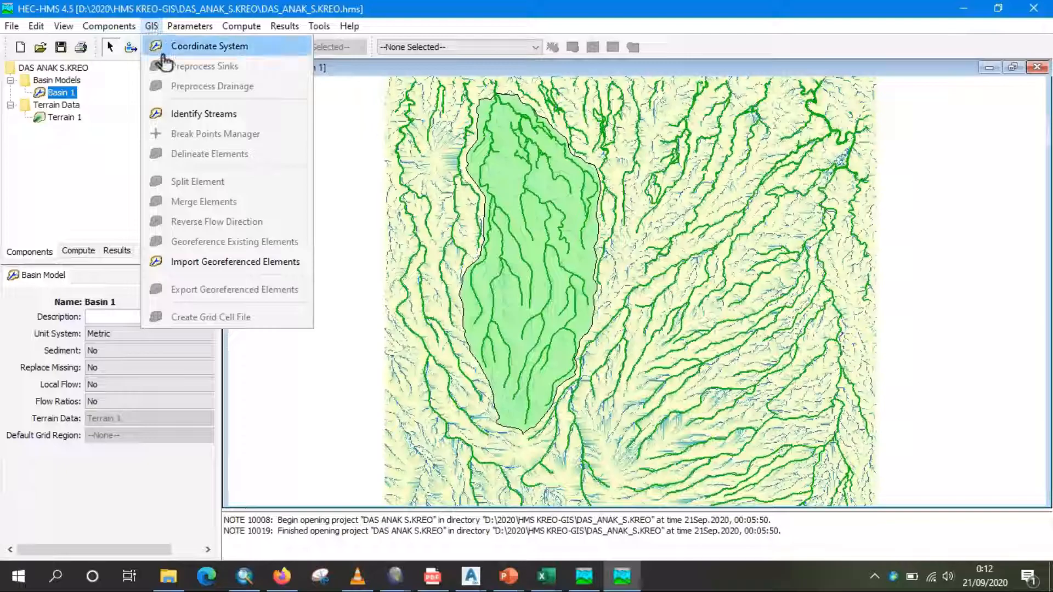
click(164, 117)
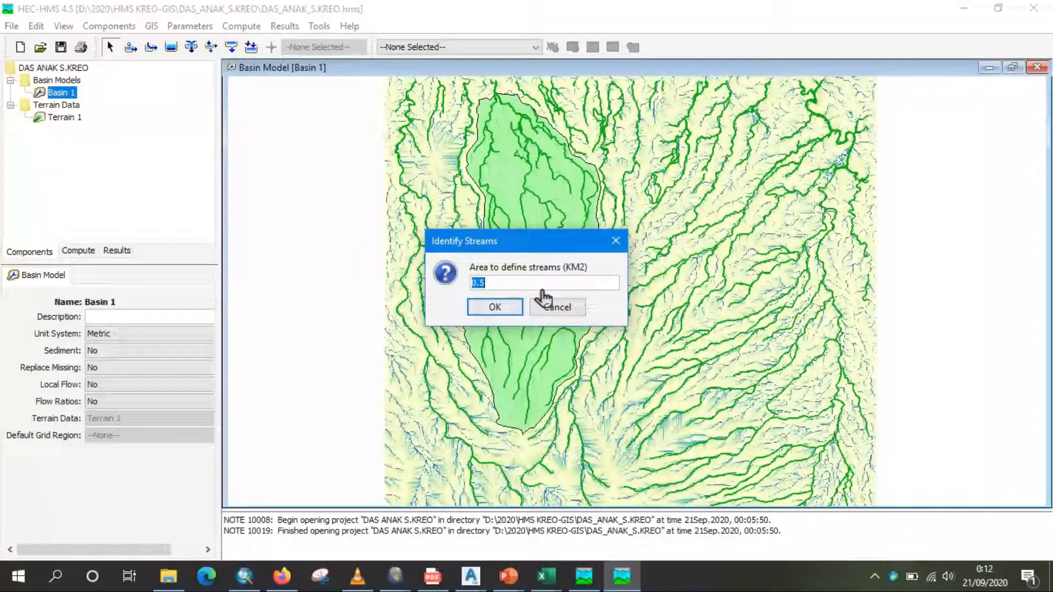
drag(528, 242, 514, 234)
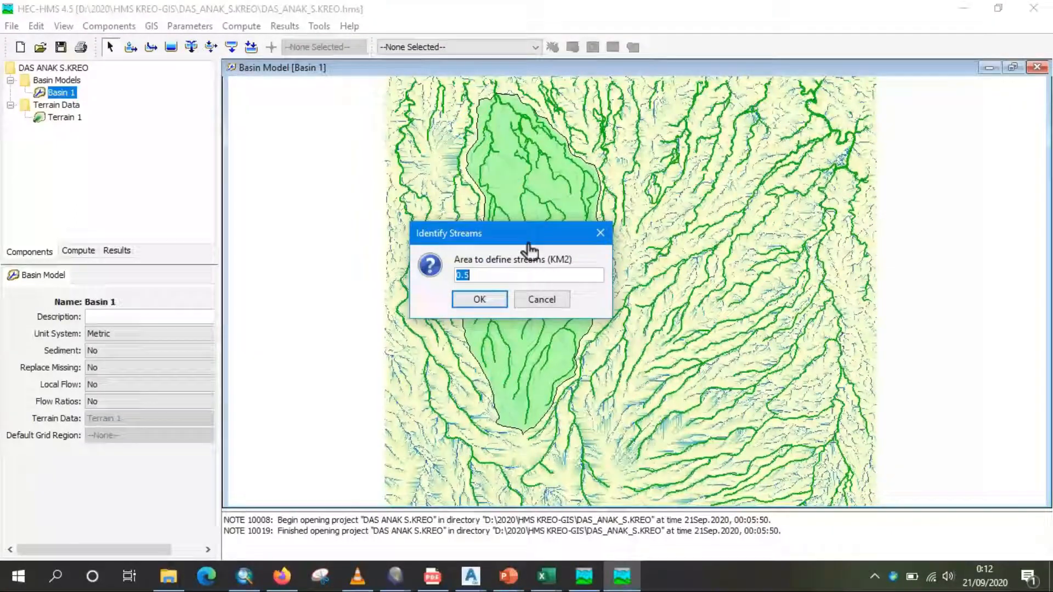
drag(530, 242, 517, 234)
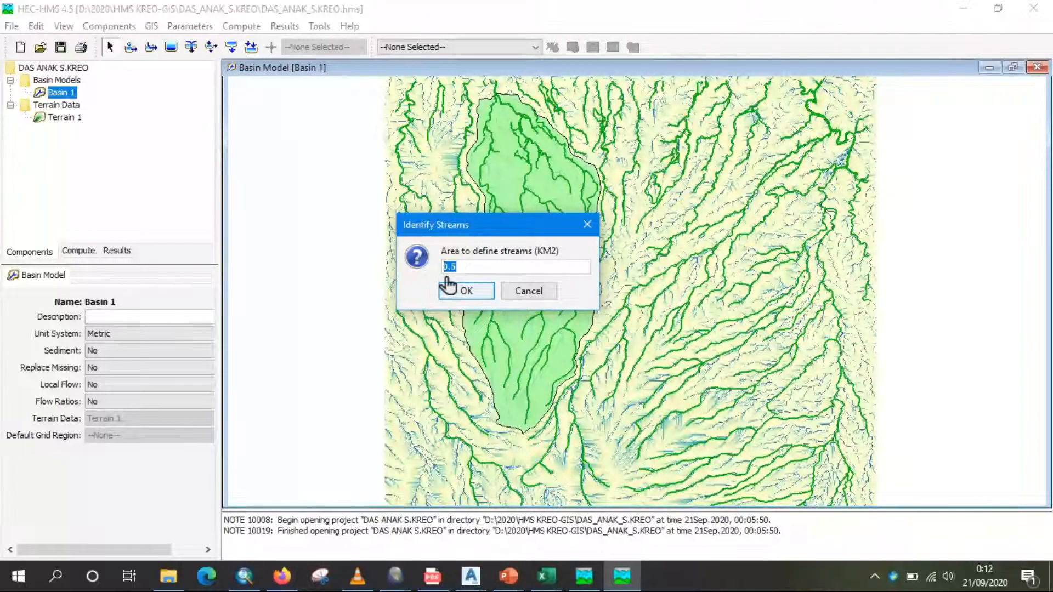
text(1)
click(477, 296)
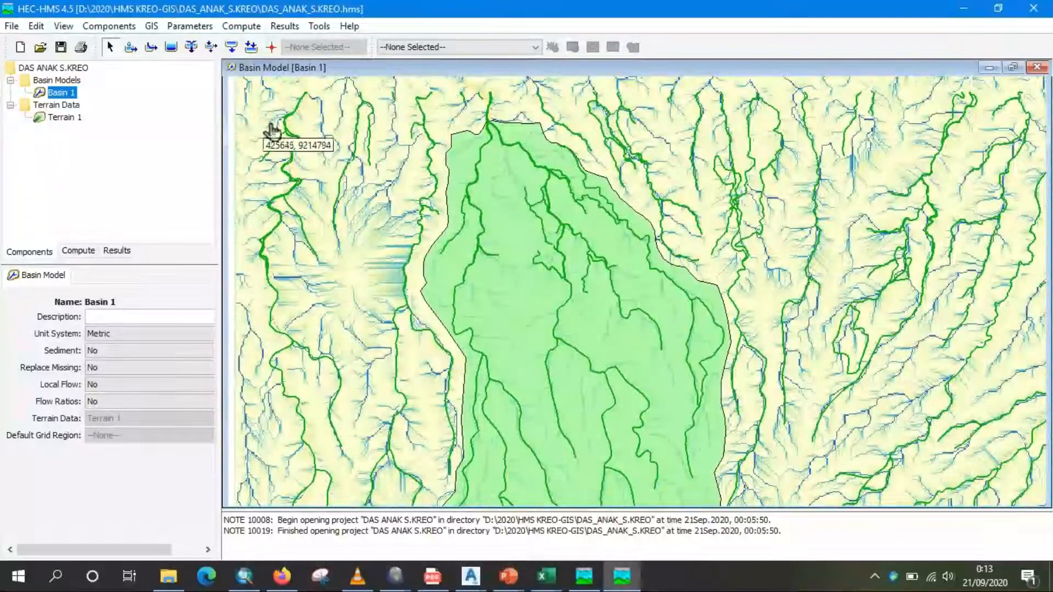
Step: Hide the DAS ANAK S.KREO and ANAK SUNGAI GARANG shapefile layers on the Basin 1 map
right_click(262, 122)
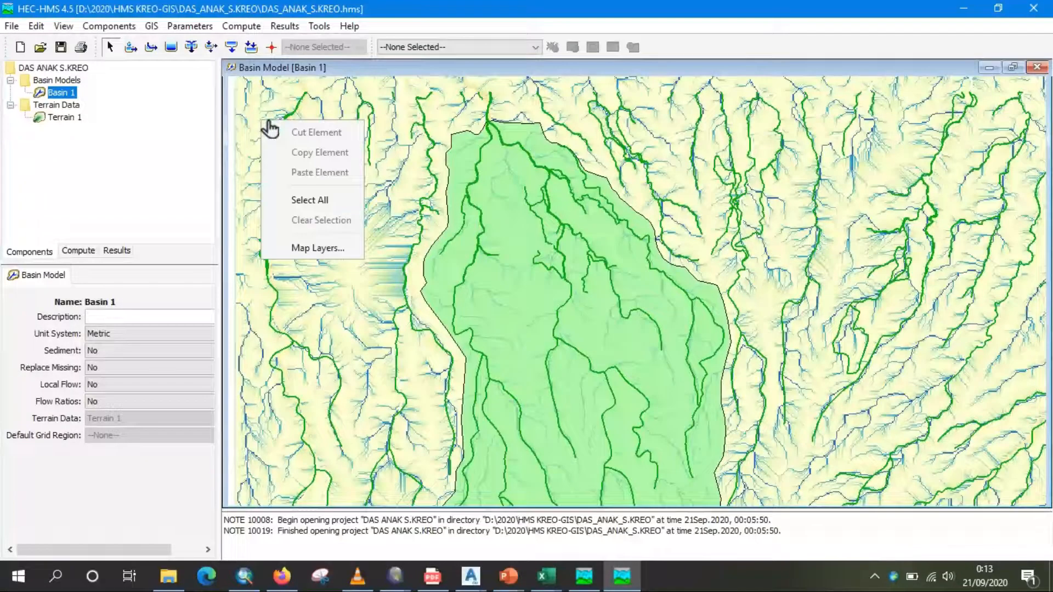
click(316, 247)
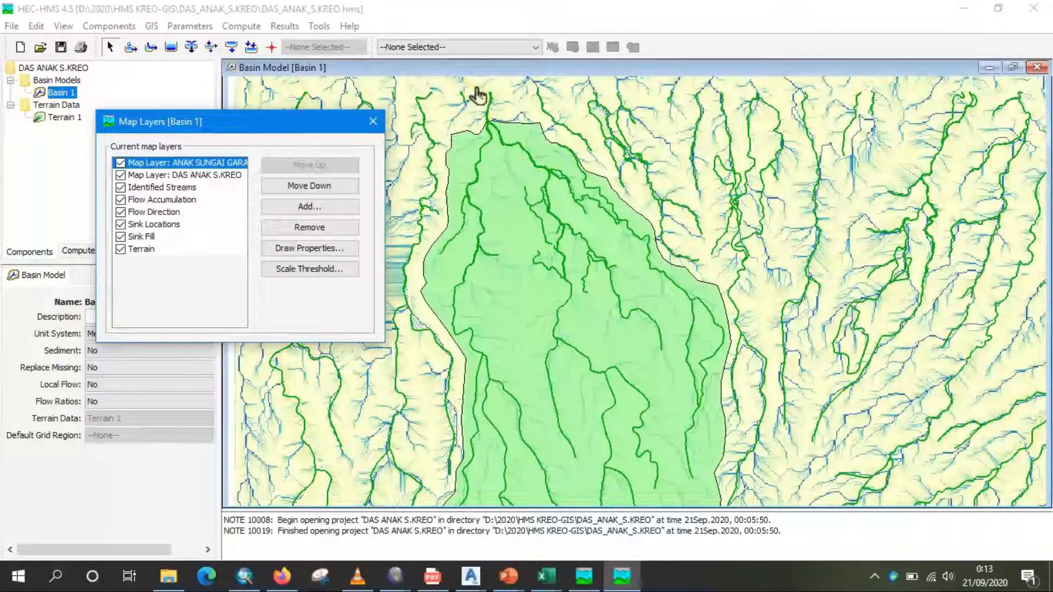
click(121, 175)
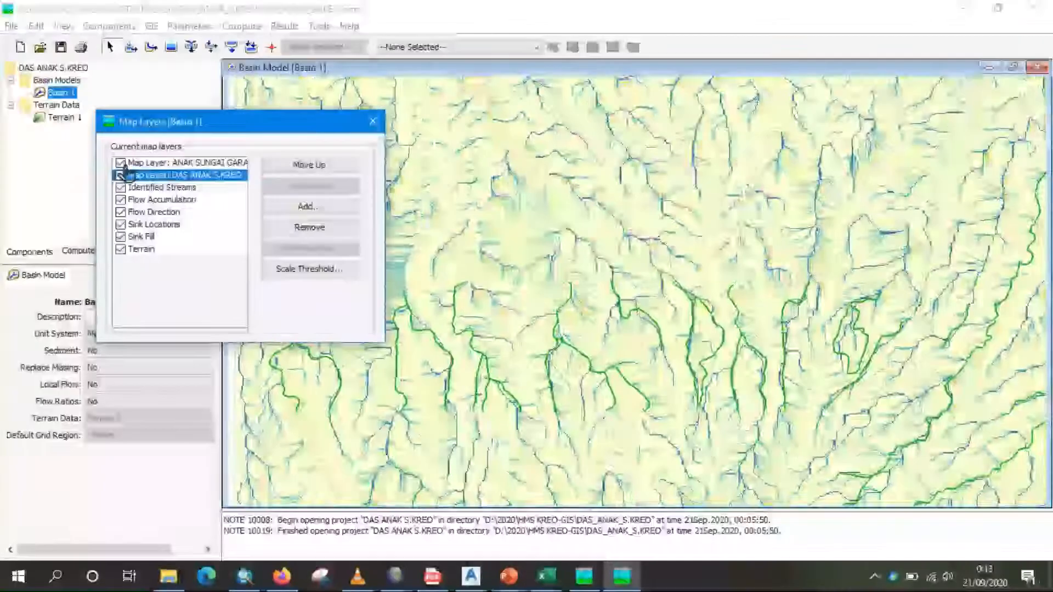
click(121, 163)
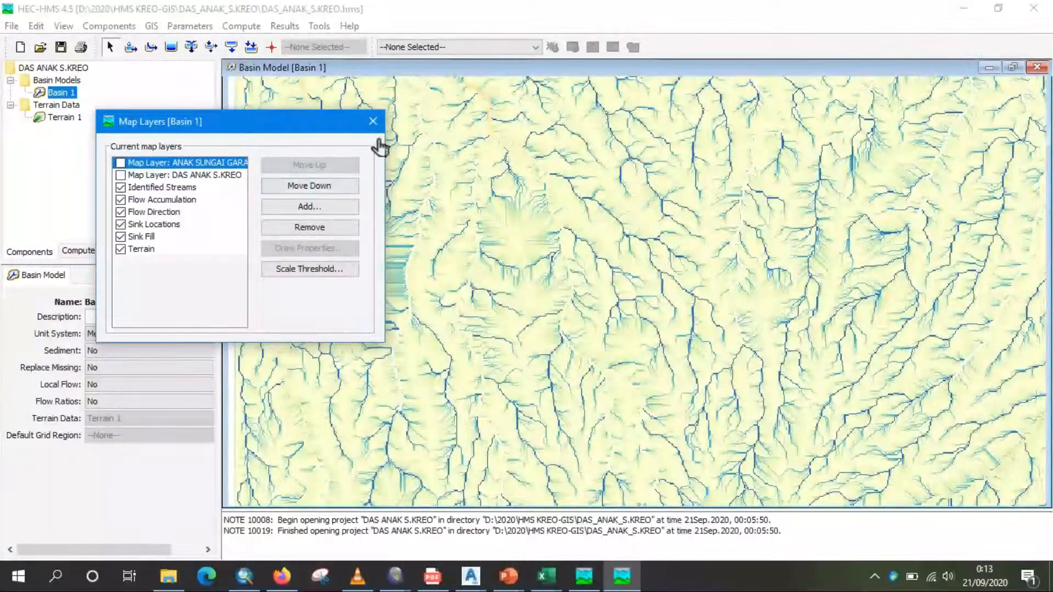
click(373, 121)
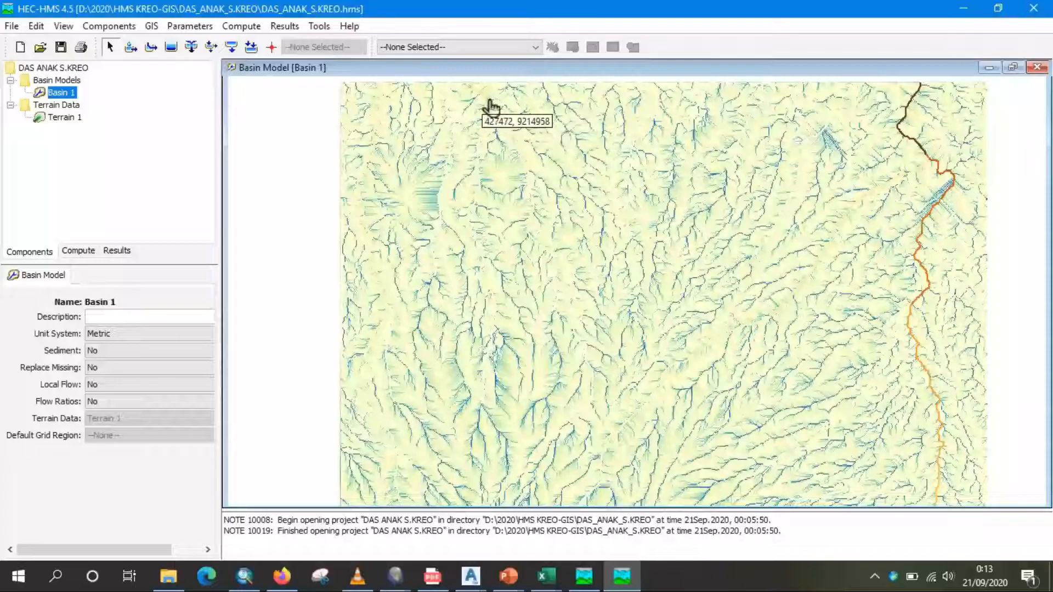
scroll(501, 120, down, 1)
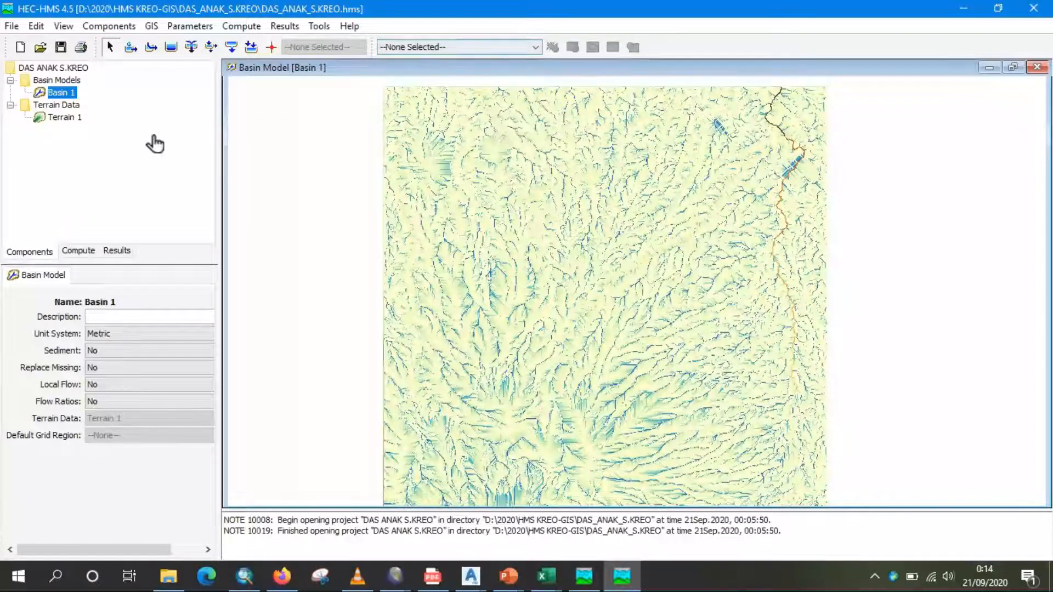
Step: Create a break point with the default name on the main stream at the watershed outlet, near map coordinates 427542, 9214738
click(159, 27)
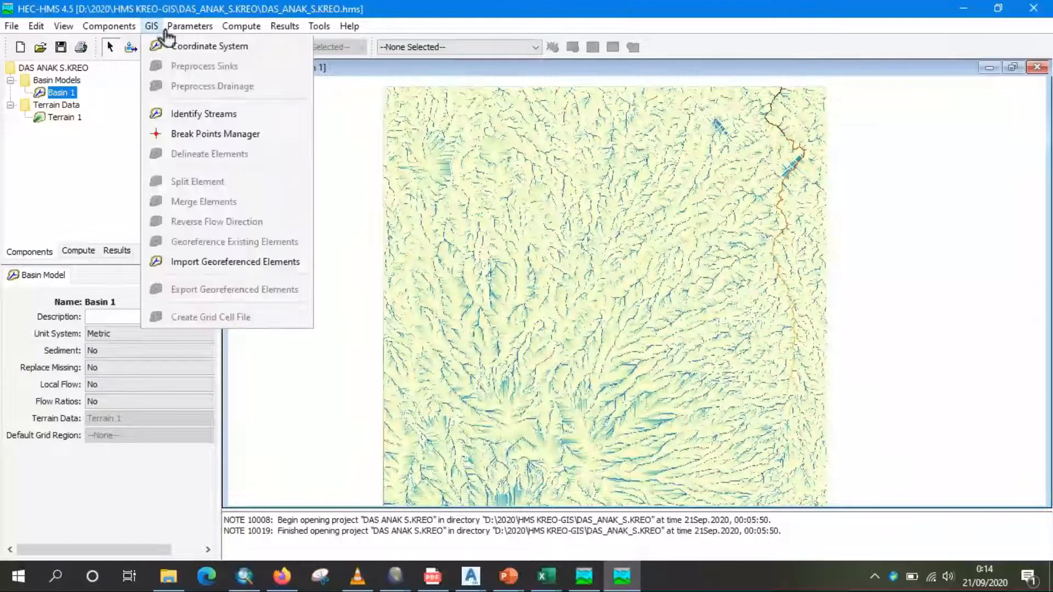
click(186, 137)
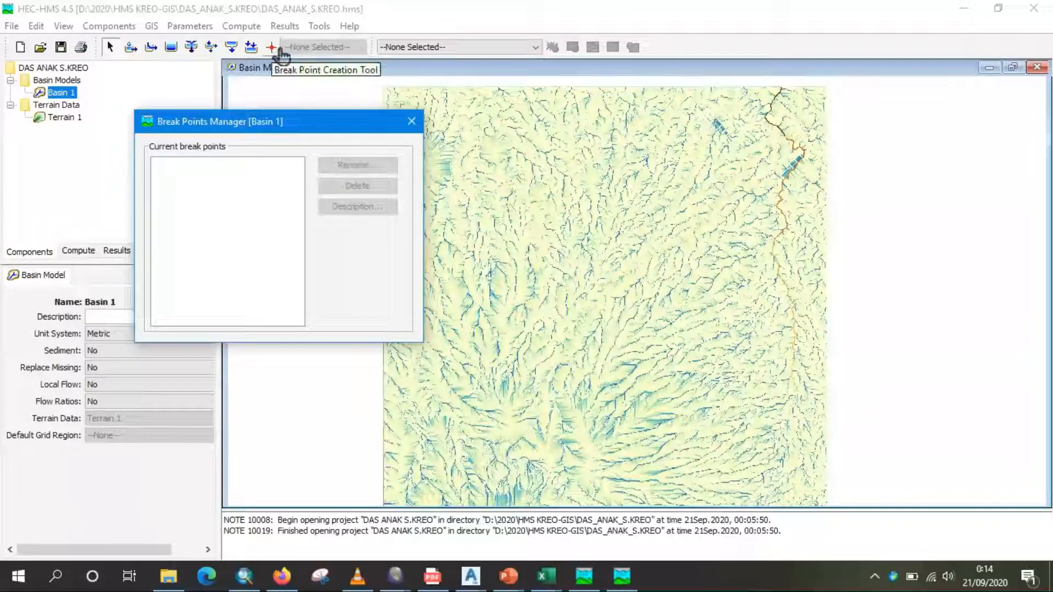
drag(291, 129, 233, 131)
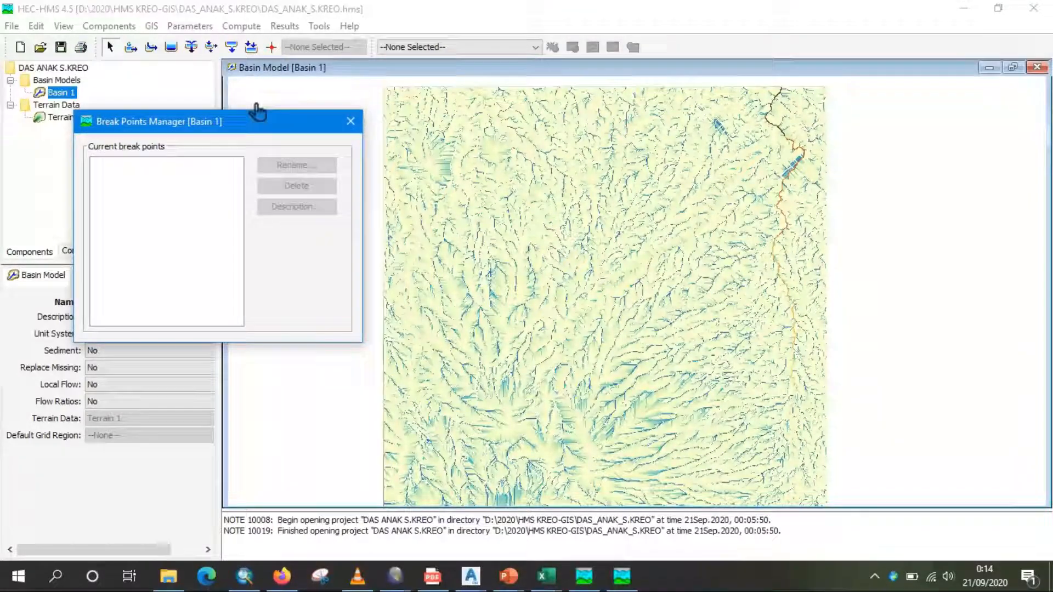
click(279, 52)
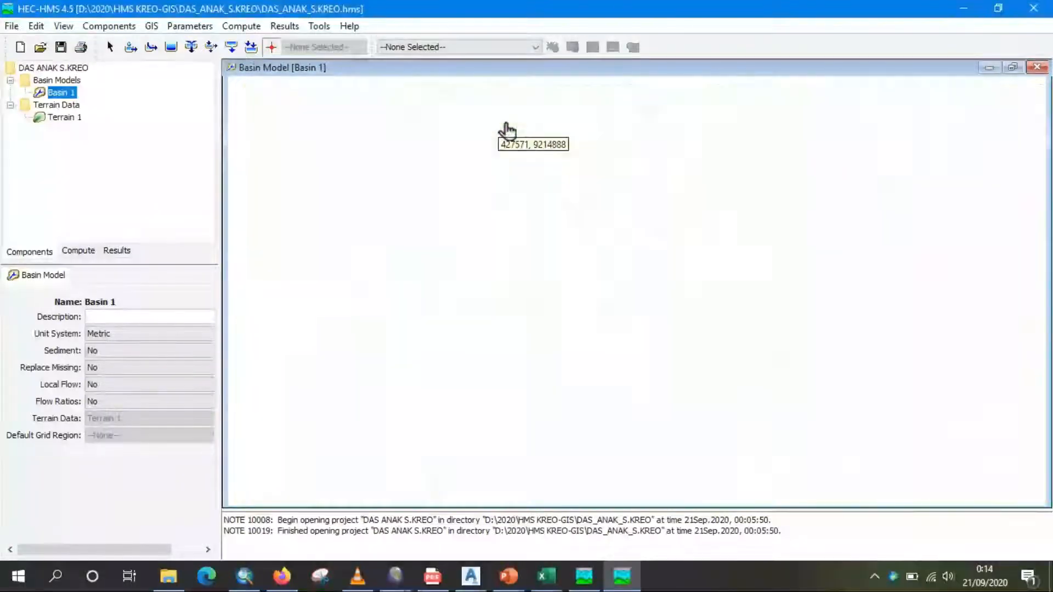
scroll(508, 163, up, 2)
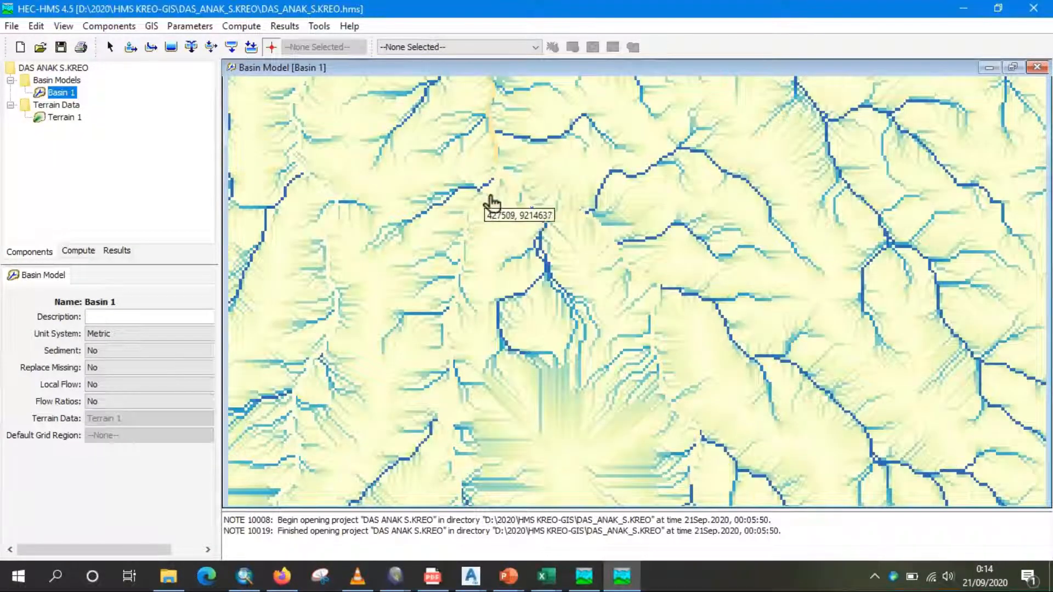
scroll(497, 171, up, 2)
scroll(496, 166, up, 1)
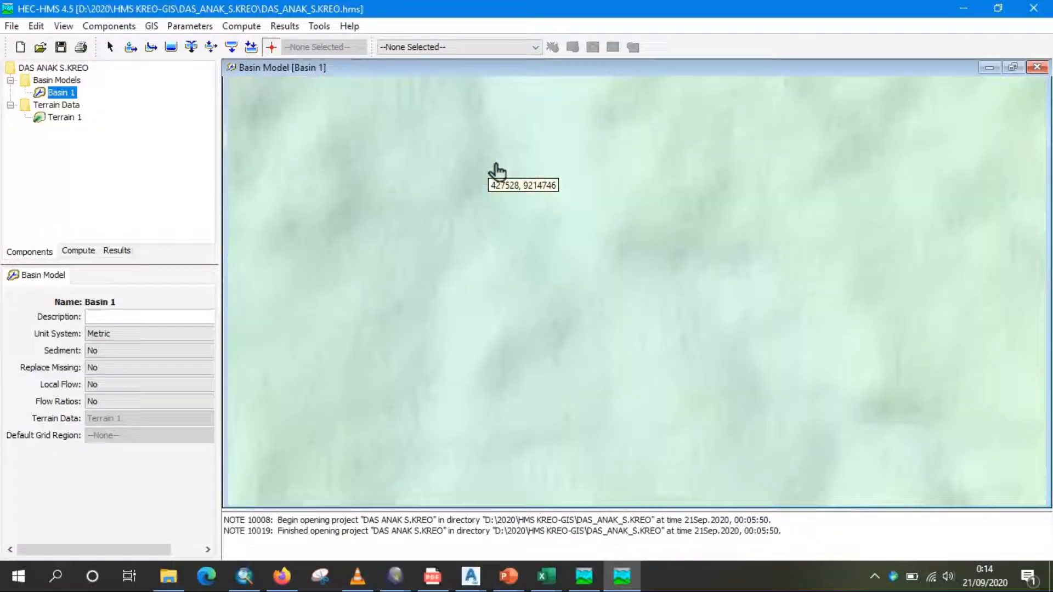
scroll(513, 156, up, 1)
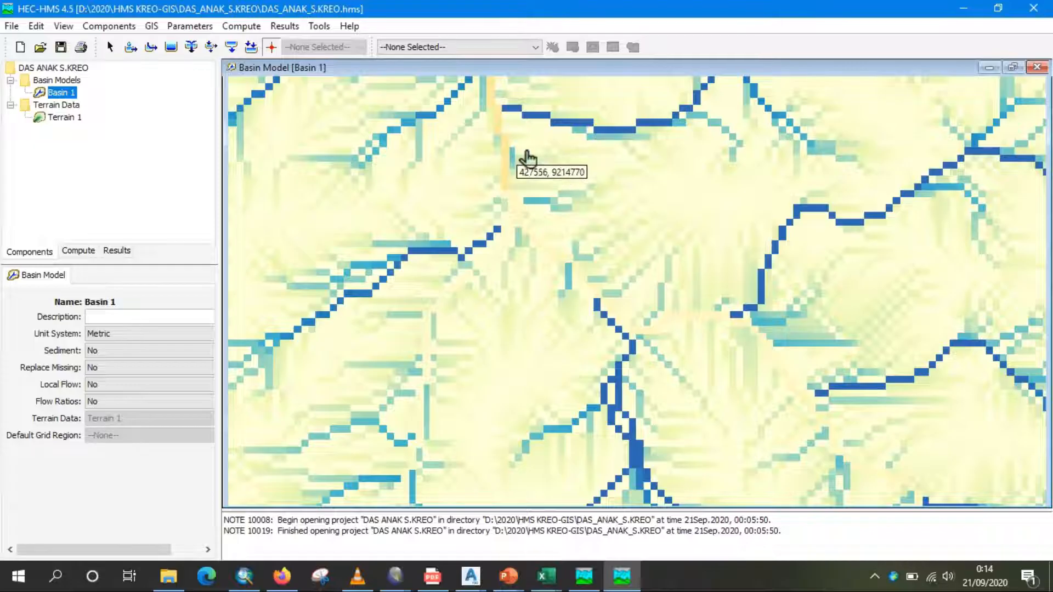
scroll(517, 161, up, 1)
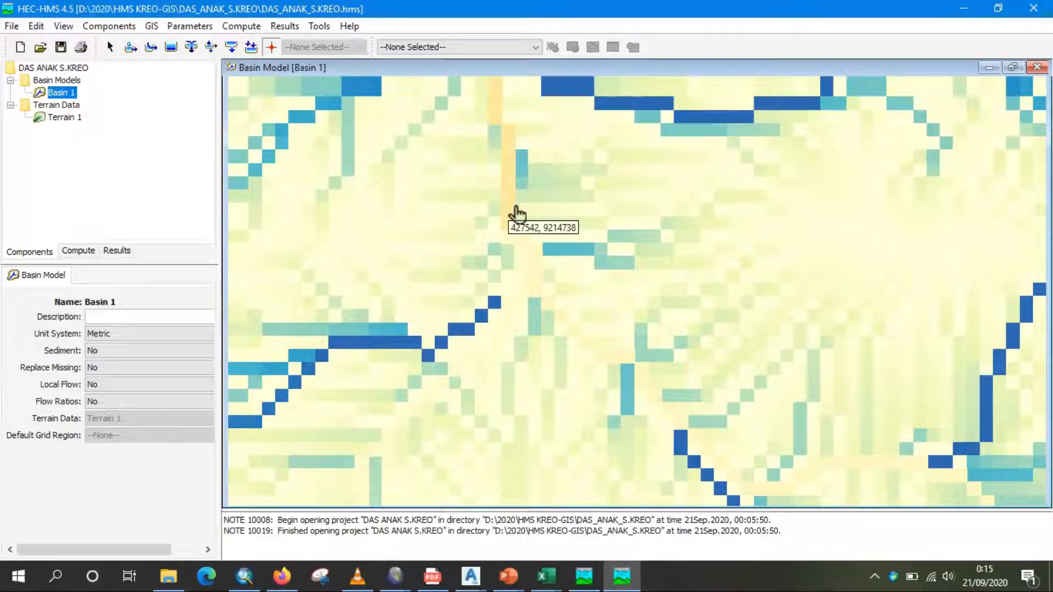
click(513, 212)
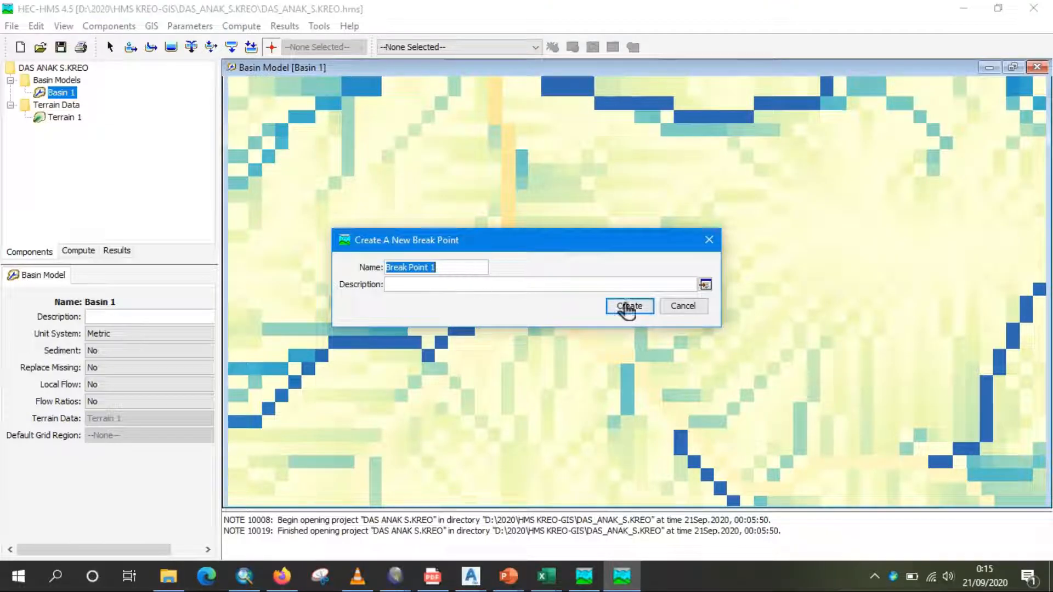
drag(554, 248, 547, 239)
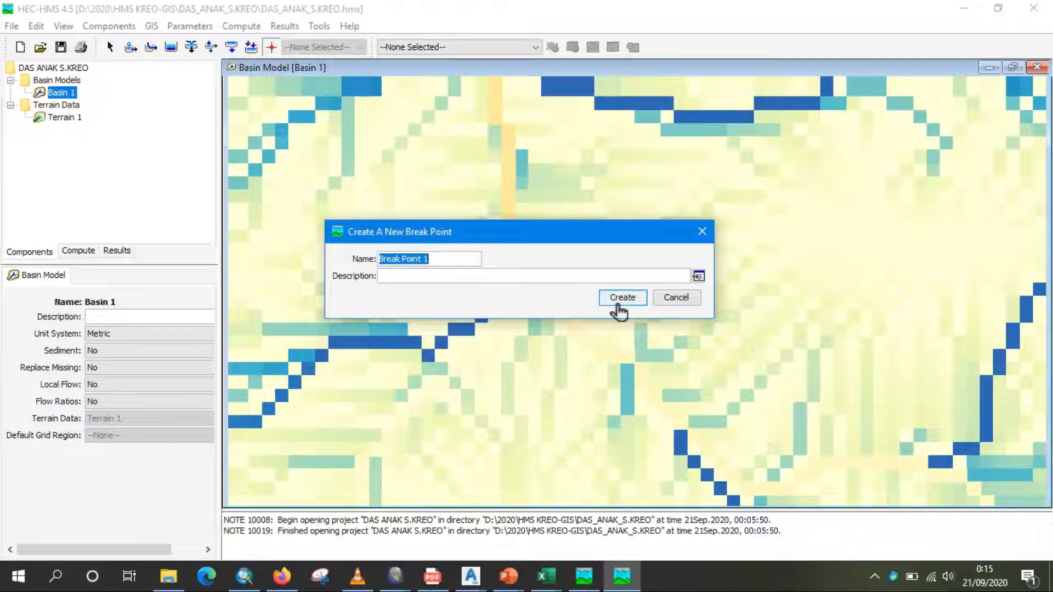
click(624, 303)
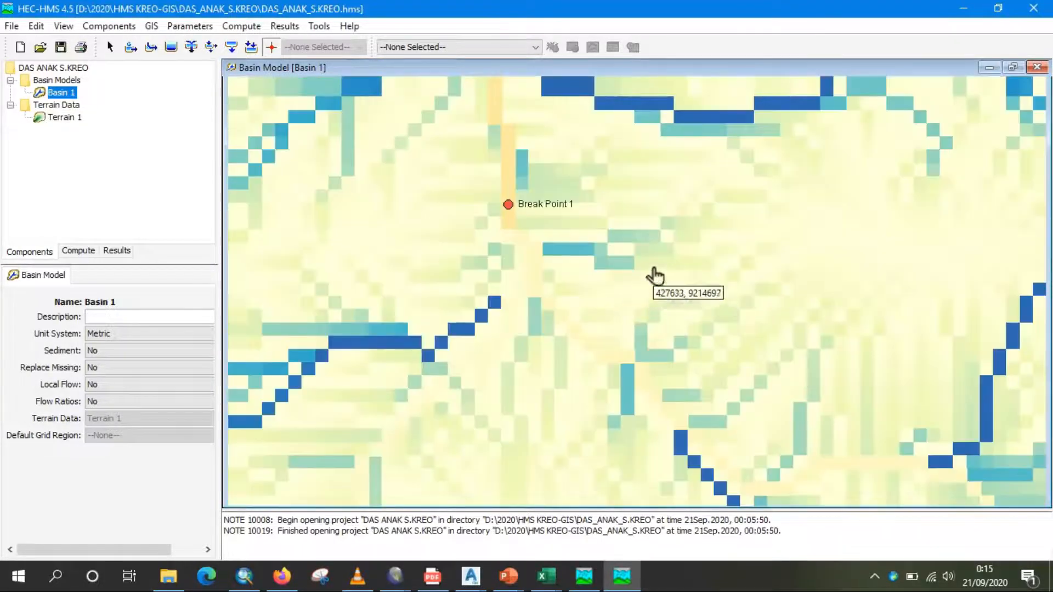
Step: Examine where the new break point lies relative to the surrounding drainage network
scroll(426, 170, down, 2)
scroll(563, 186, down, 3)
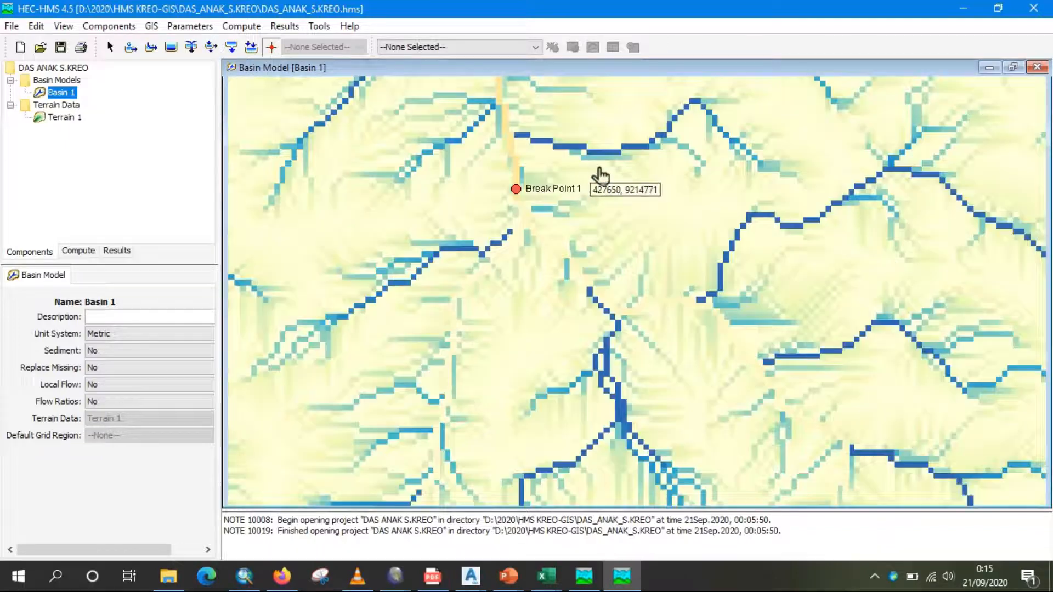
scroll(601, 173, down, 1)
scroll(603, 168, down, 1)
scroll(482, 153, down, 1)
scroll(483, 151, down, 1)
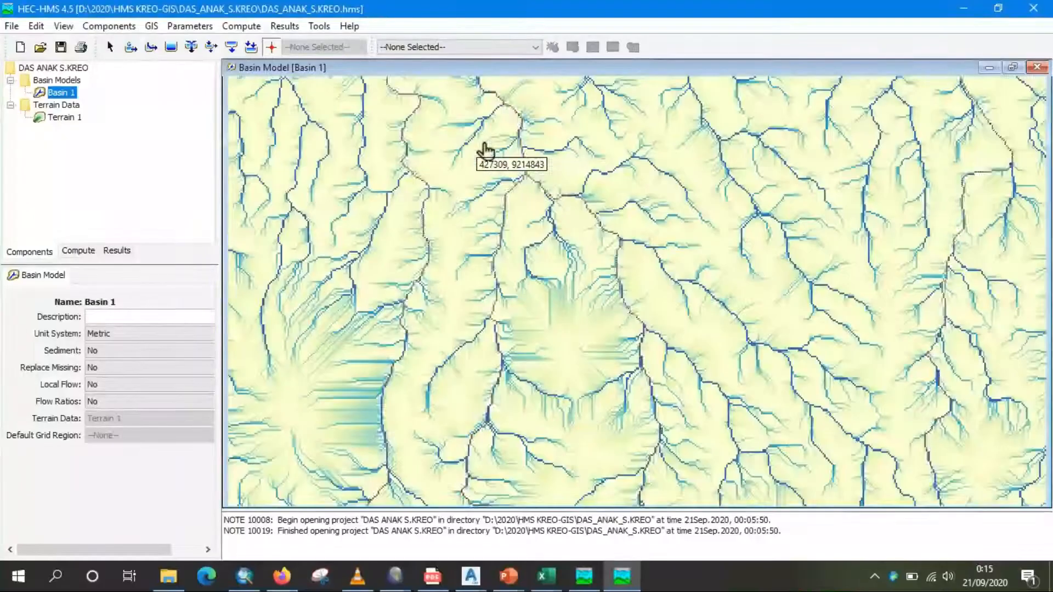
scroll(483, 153, up, 2)
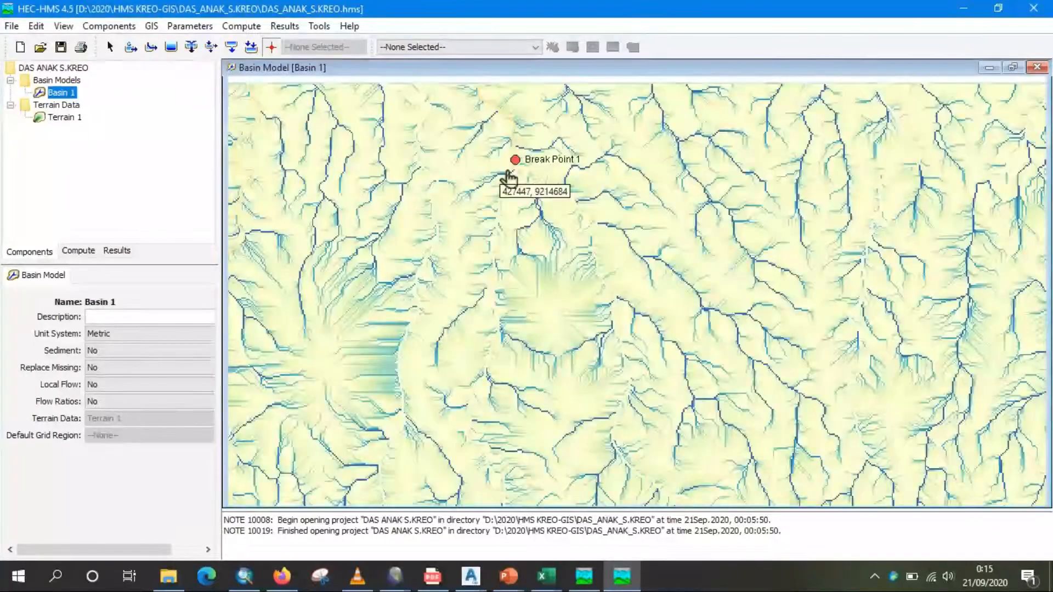
scroll(512, 178, down, 1)
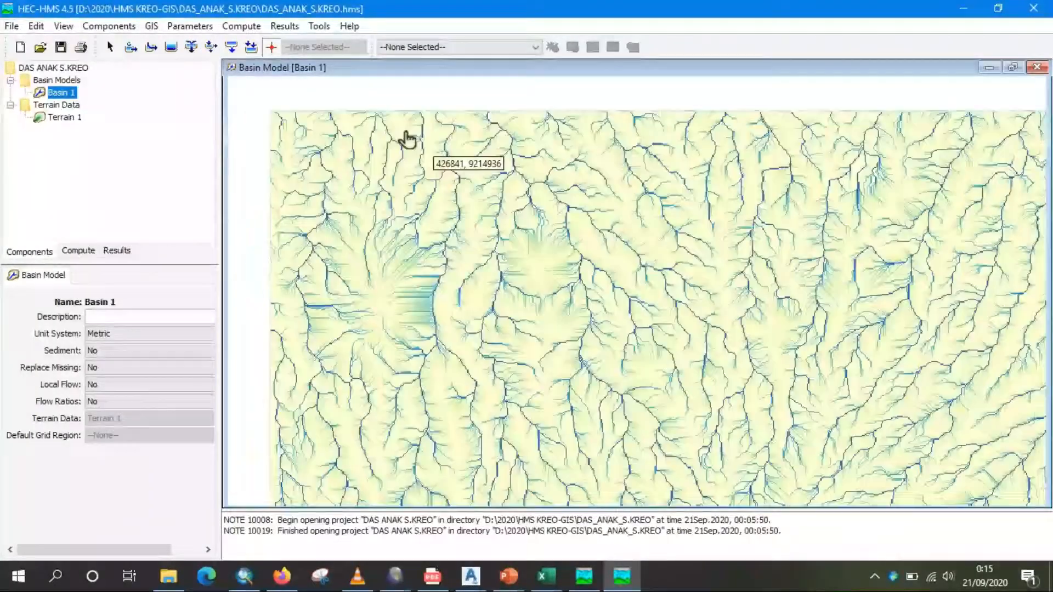
Step: Start delineating the basin elements with the subbasin prefix SUBBASIN and the reach prefix REACH
click(151, 25)
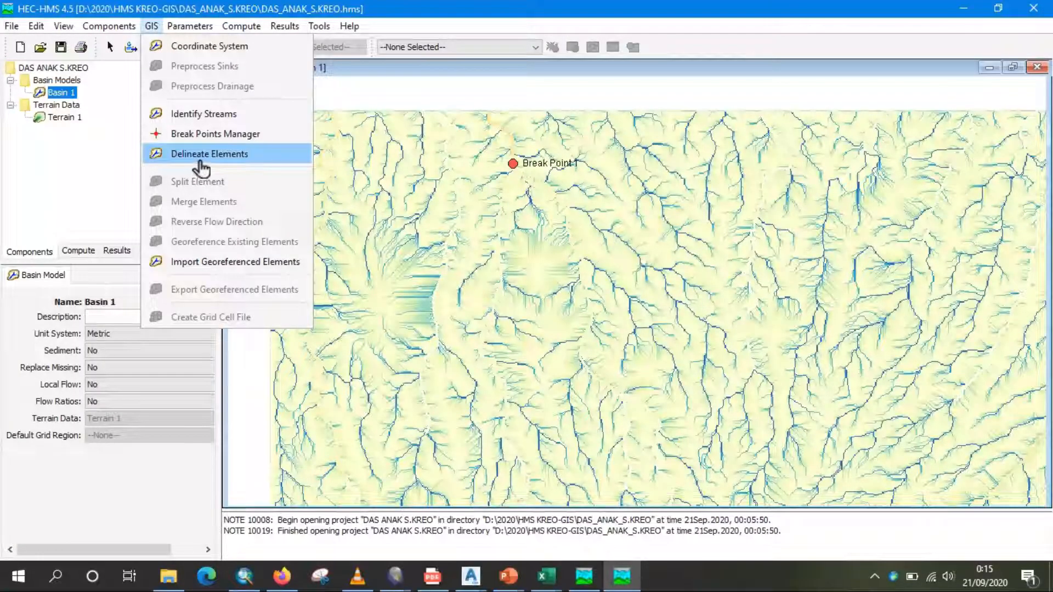
click(202, 155)
drag(516, 211, 509, 194)
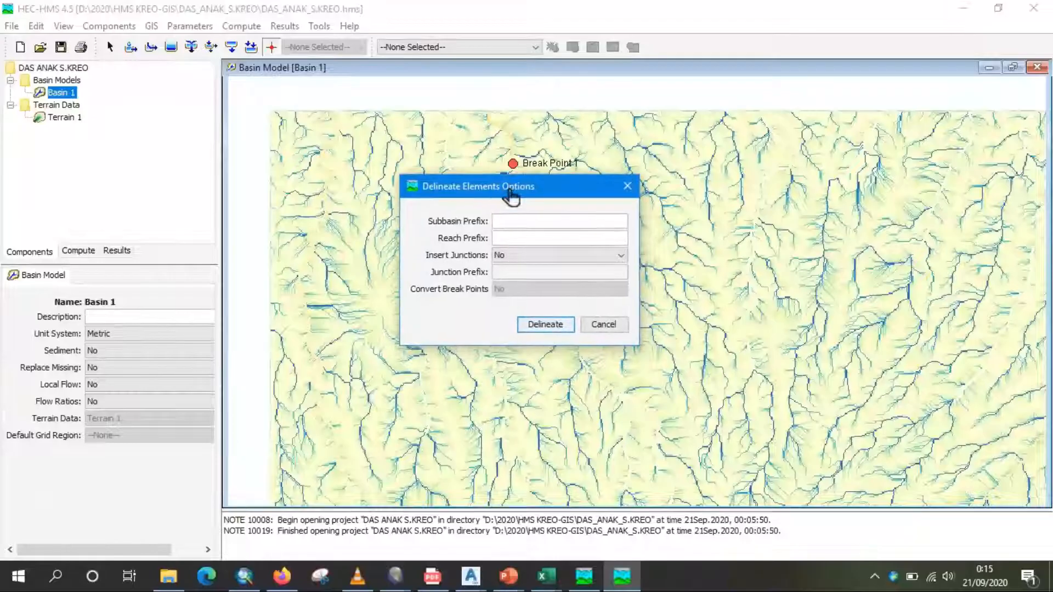
click(525, 224)
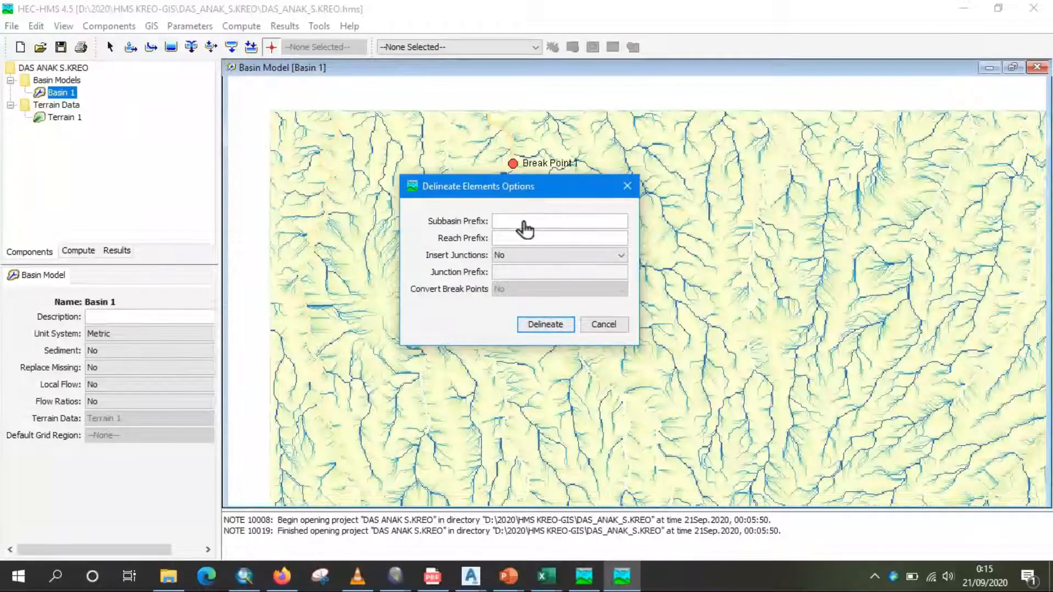
text(SUBBASIN)
click(528, 242)
text(REACH)
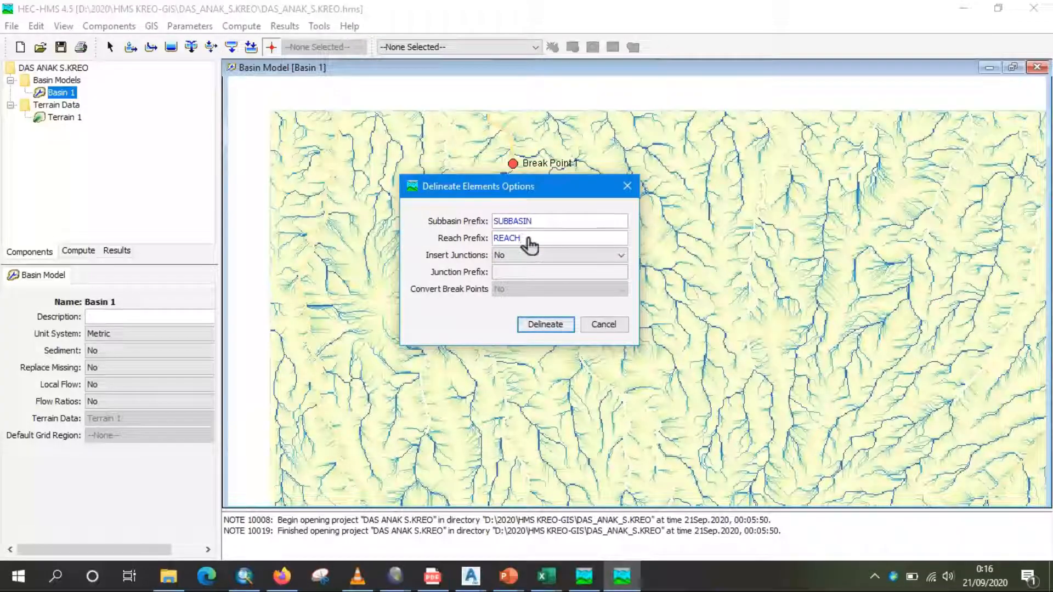
Step: Set the delineation to insert junctions with the default prefix and to convert break points
click(531, 256)
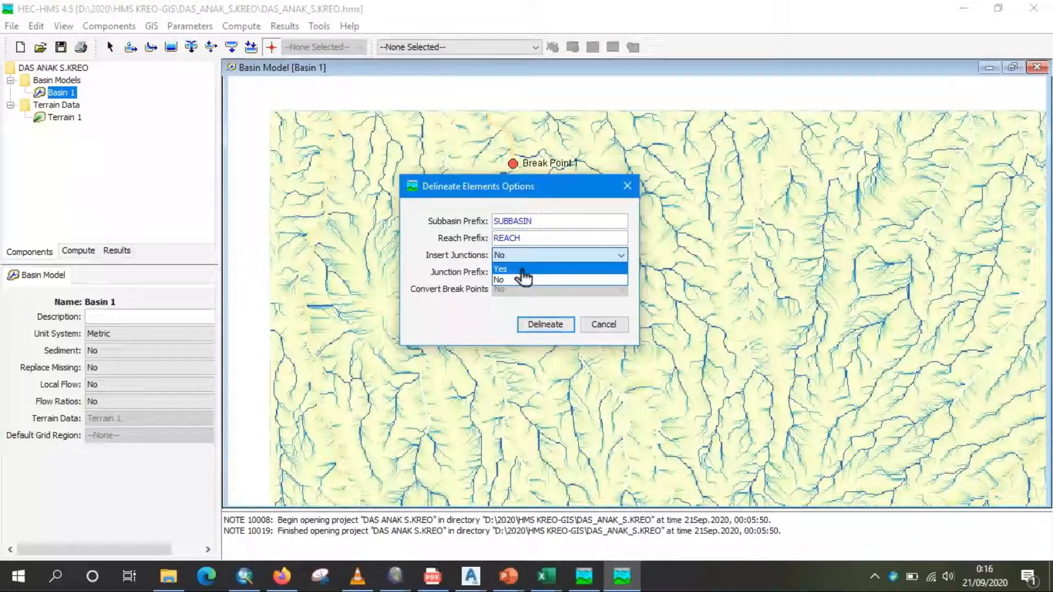
click(523, 268)
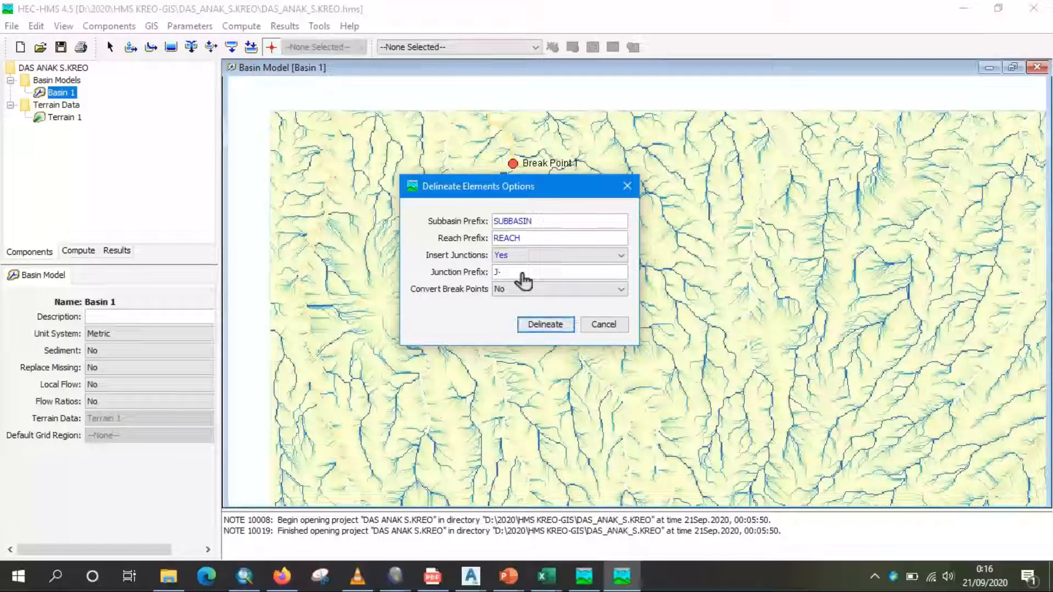
key(Tab)
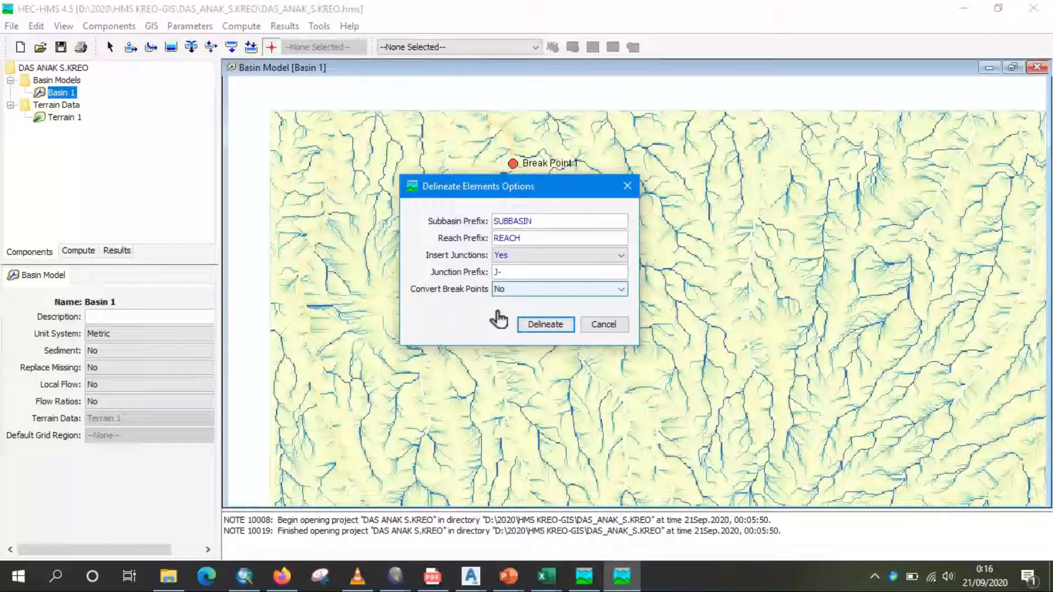
click(531, 298)
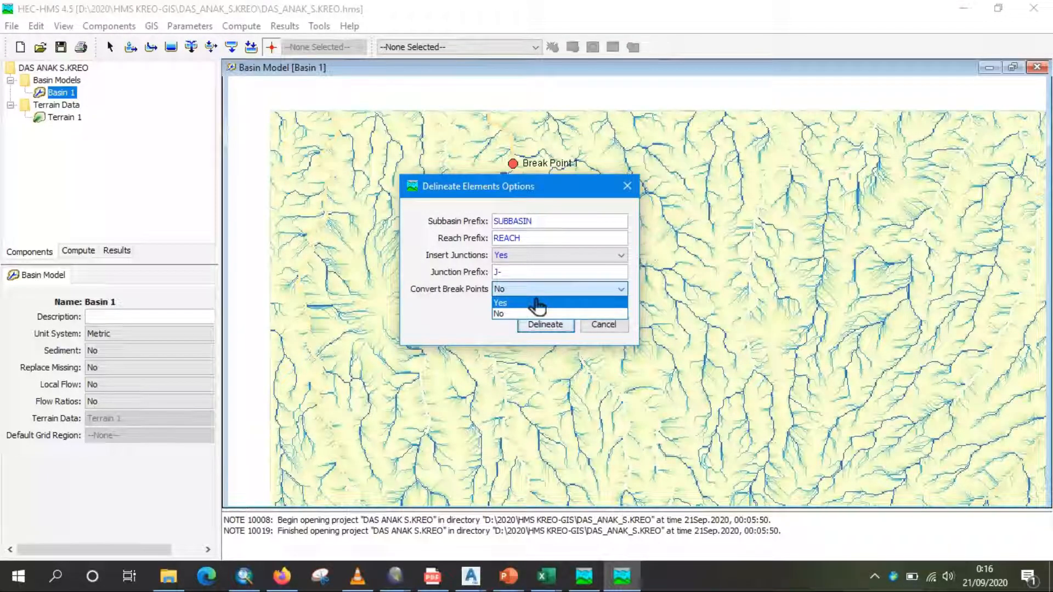
click(537, 303)
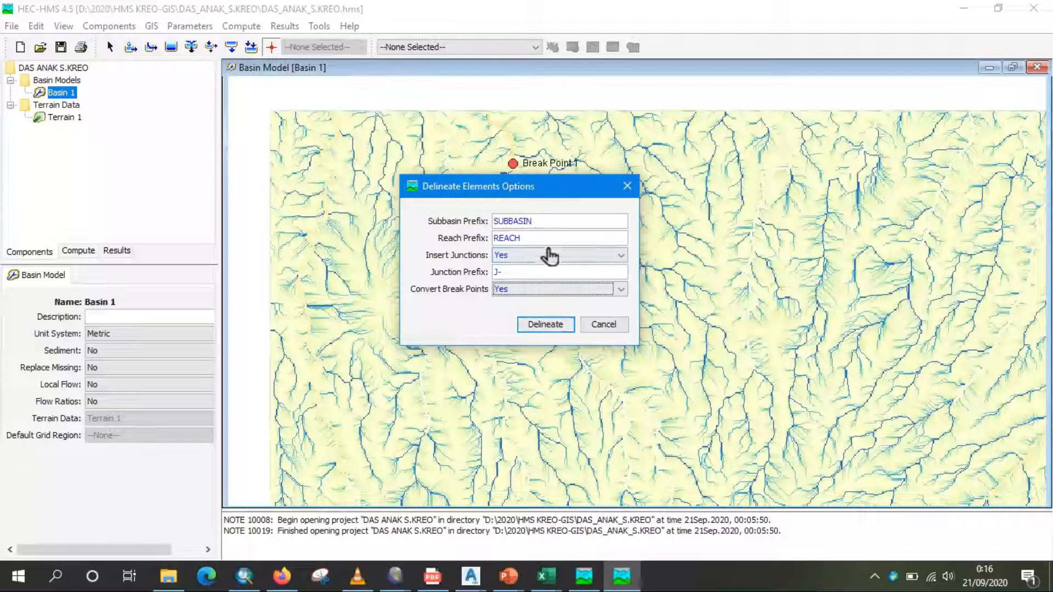
Step: Run the delineation of Basin 1 with the chosen prefixes and junction options
click(560, 328)
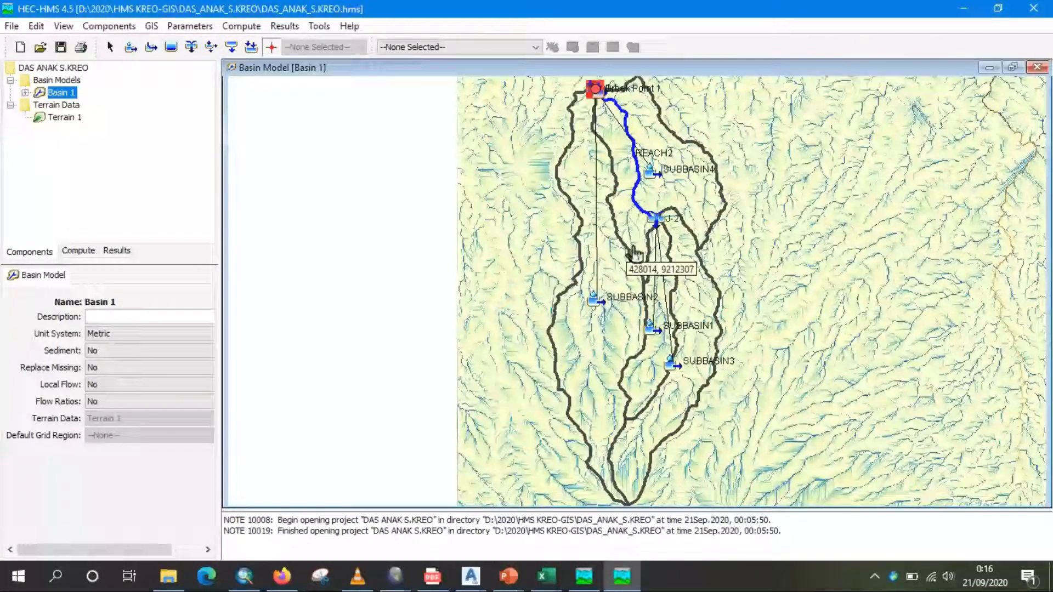
click(110, 47)
drag(544, 242, 400, 233)
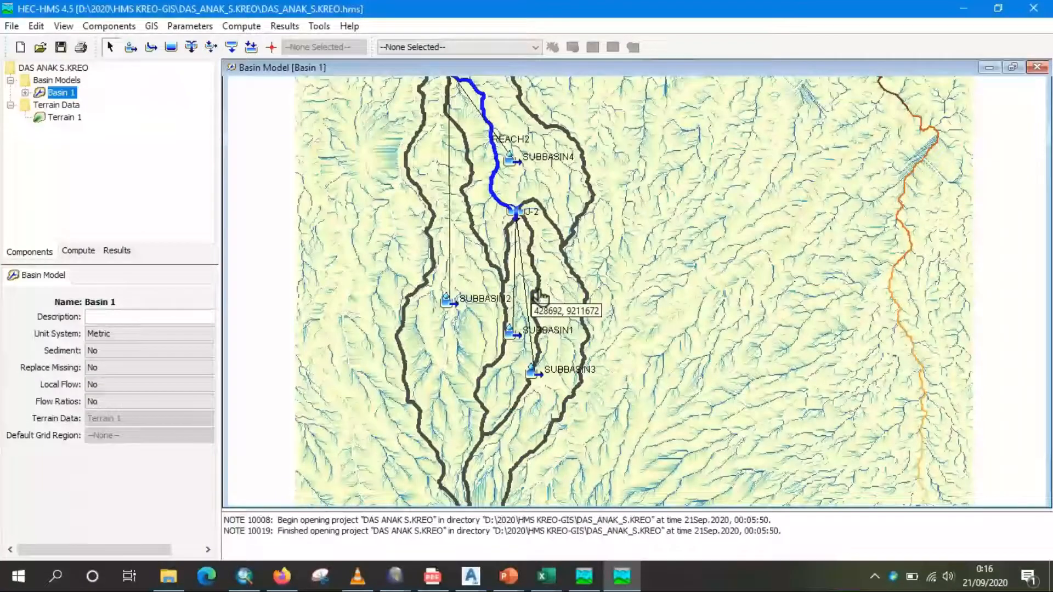
Step: Examine the delineated subbasin boundaries, reach and junctions, especially around the outlet break point
scroll(540, 298, down, 1)
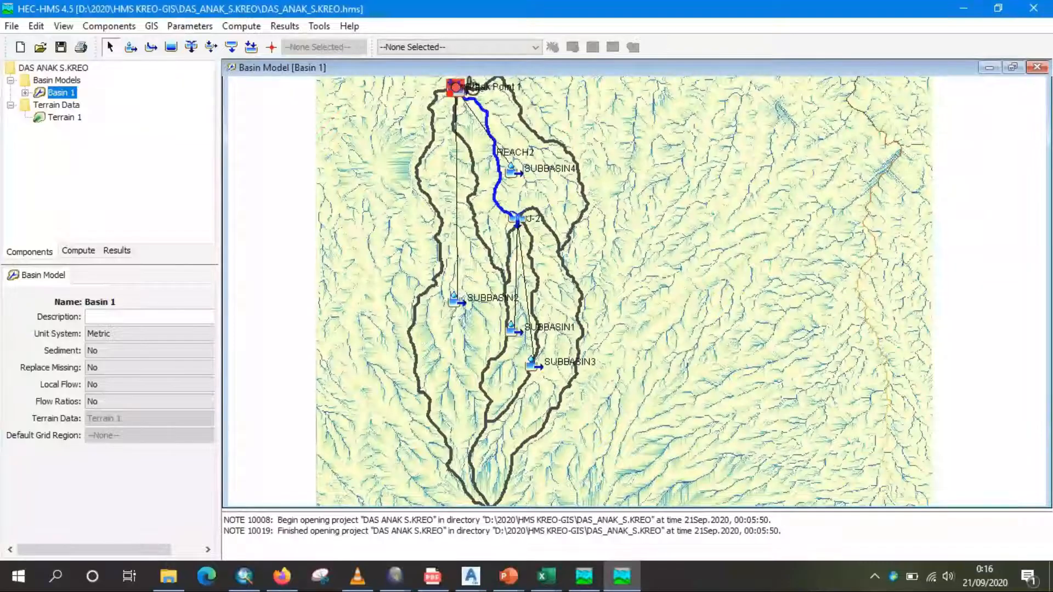
scroll(468, 88, up, 1)
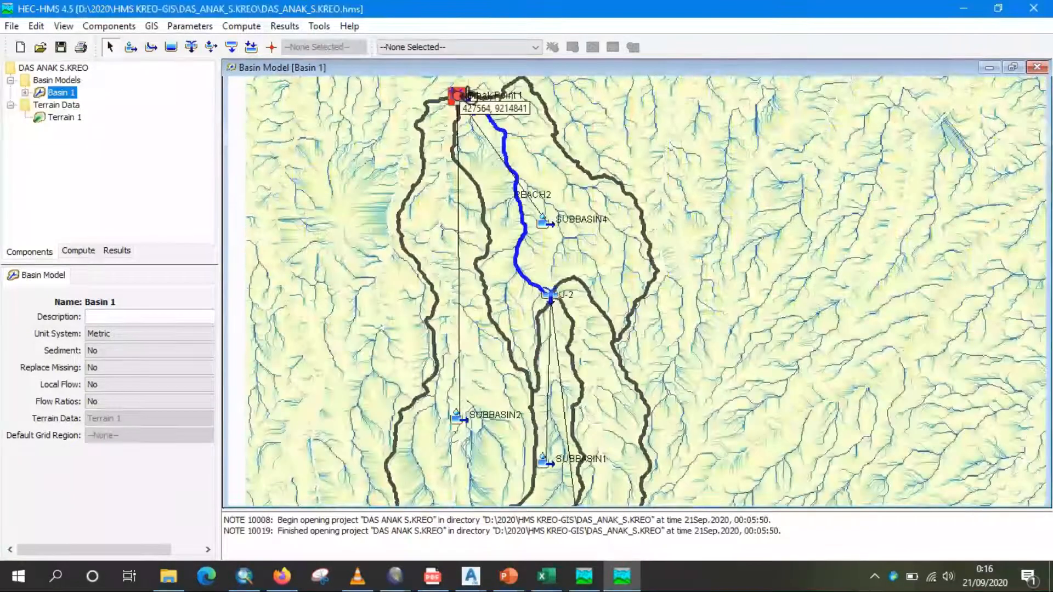
scroll(468, 95, up, 1)
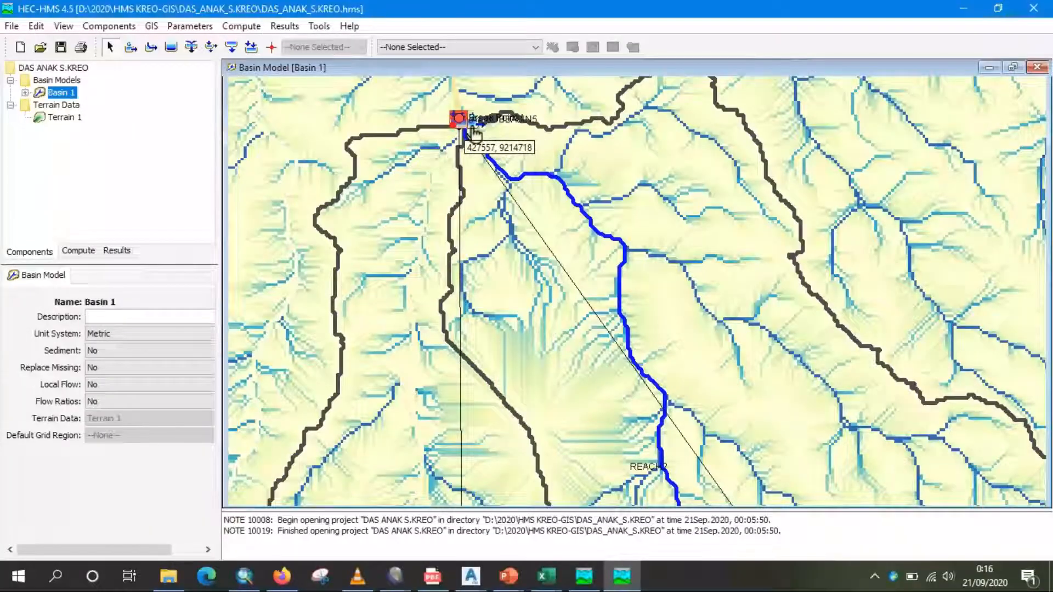
scroll(520, 132, up, 2)
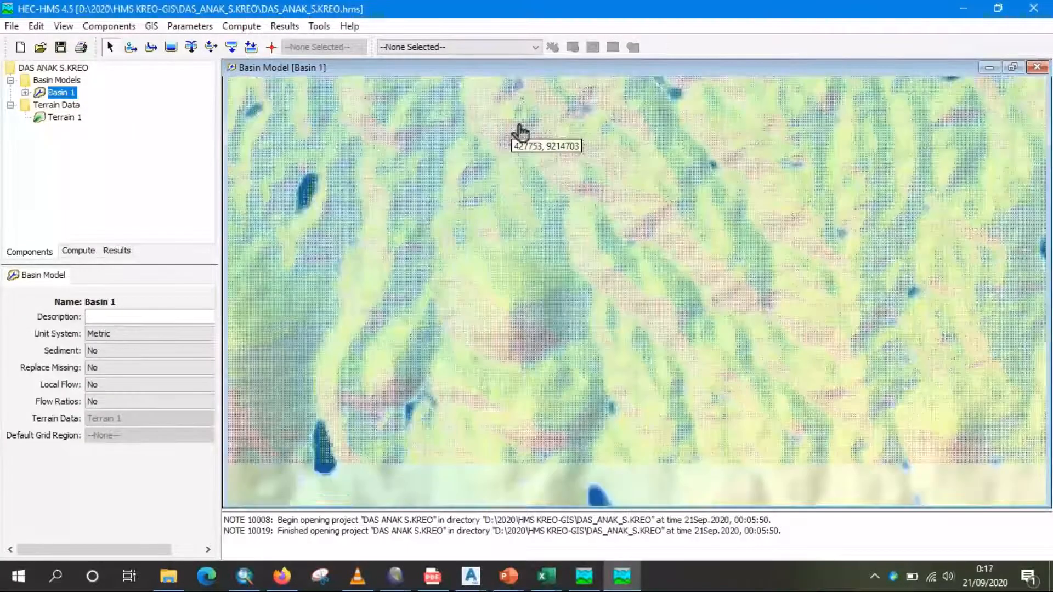
scroll(520, 132, down, 2)
scroll(555, 209, down, 1)
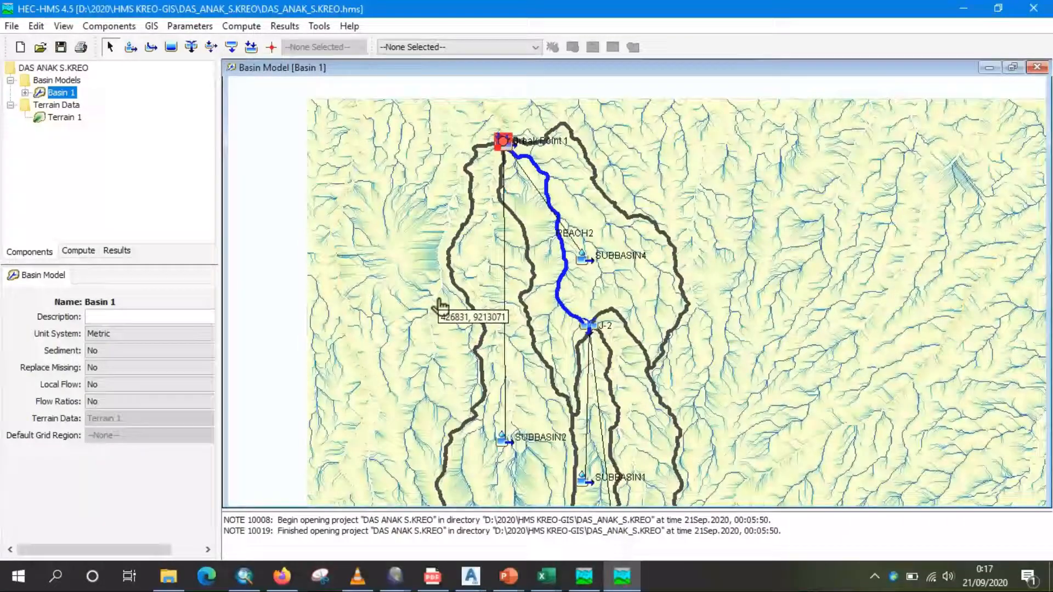
scroll(407, 185, up, 2)
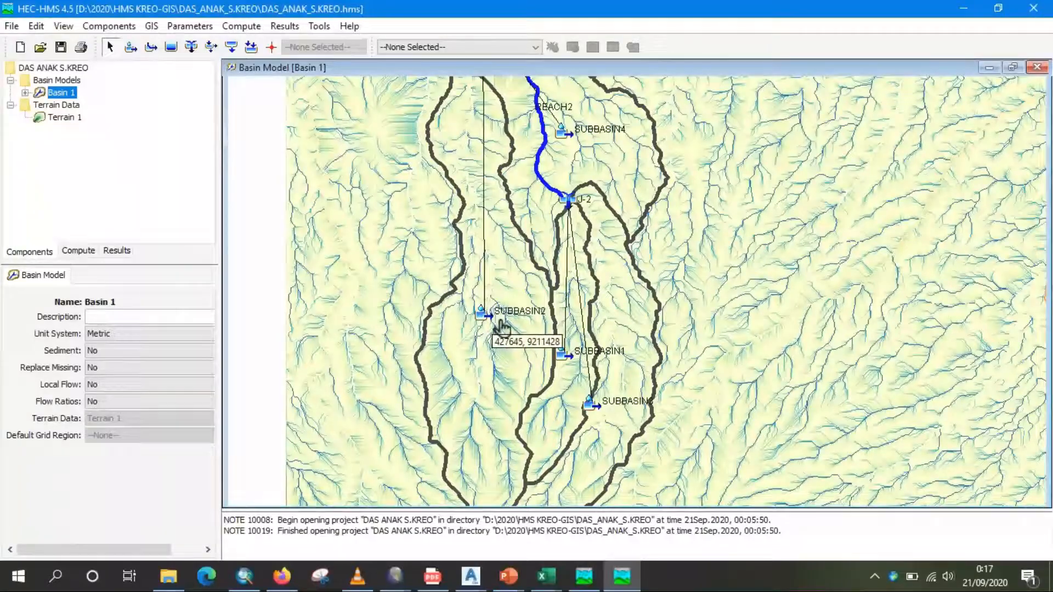
scroll(493, 305, down, 1)
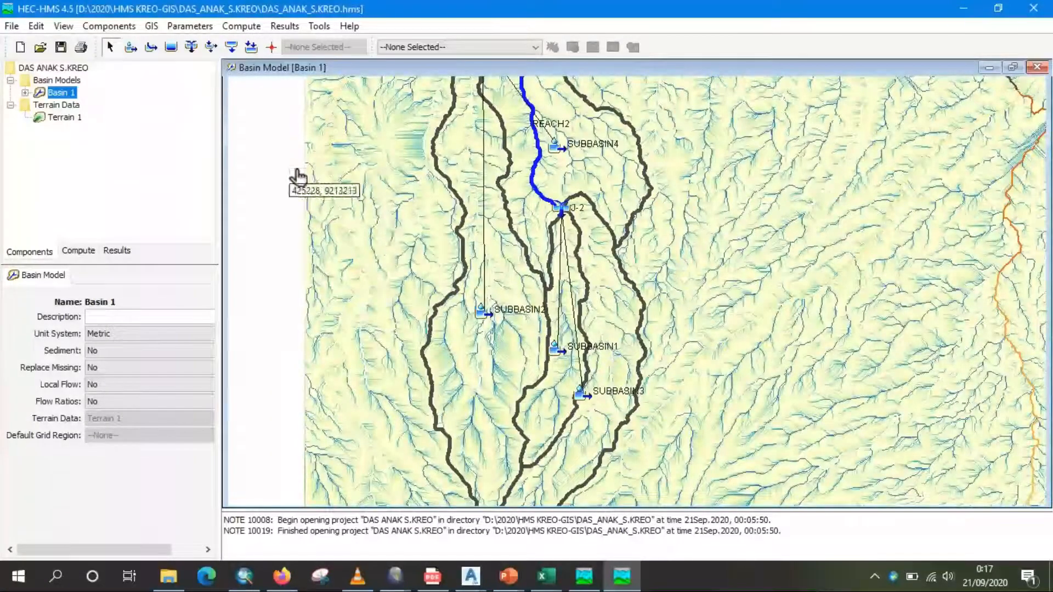
Step: Show the DAS ANAK S.KREO watershed layer and the ANAK SUNGAI river layer on the basin map
right_click(297, 176)
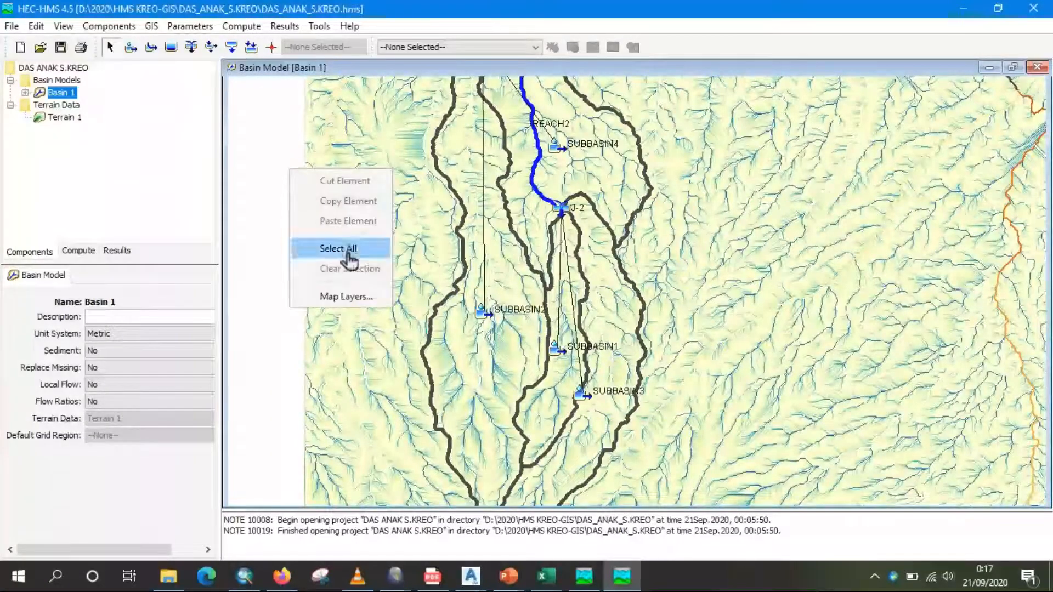
click(346, 297)
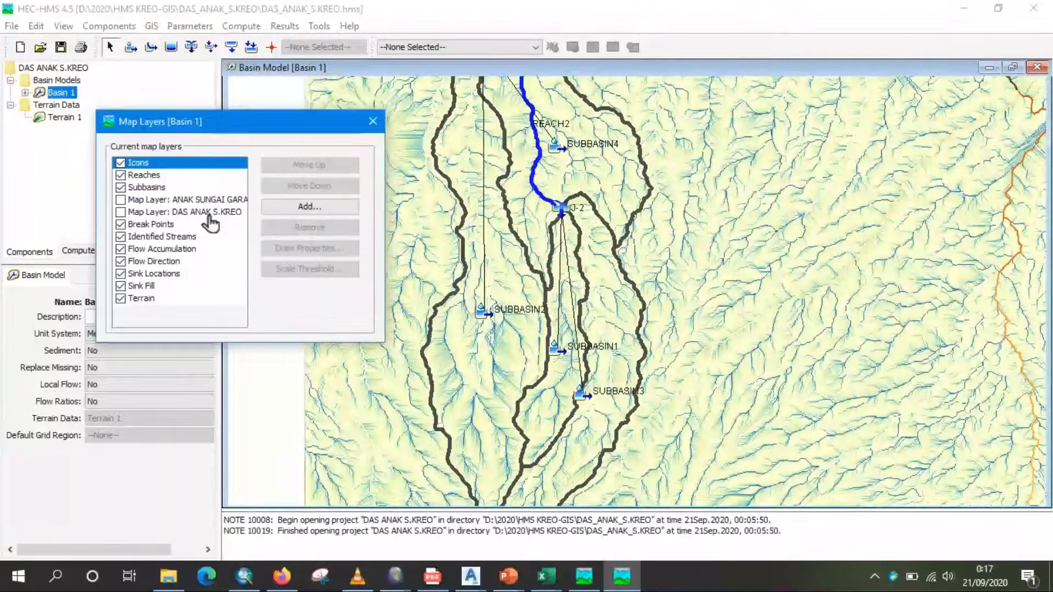
click(129, 213)
click(122, 211)
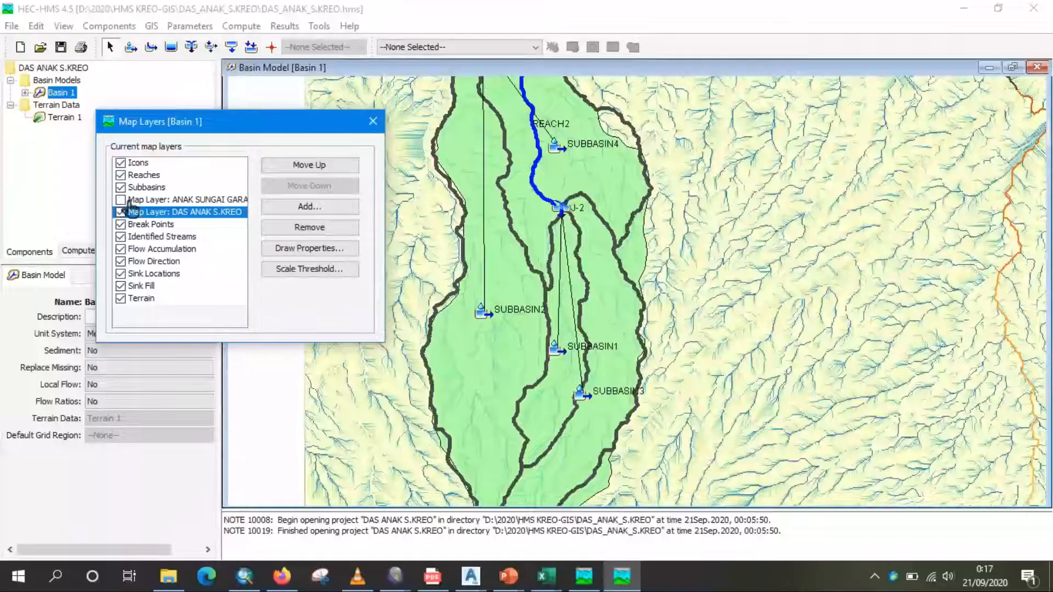
click(131, 201)
click(120, 200)
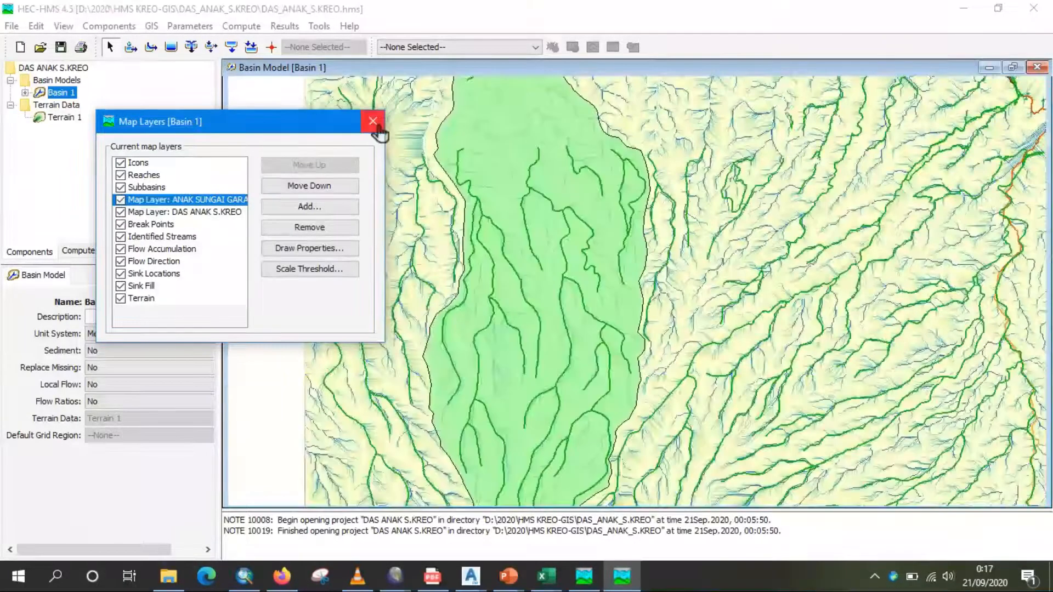
click(373, 121)
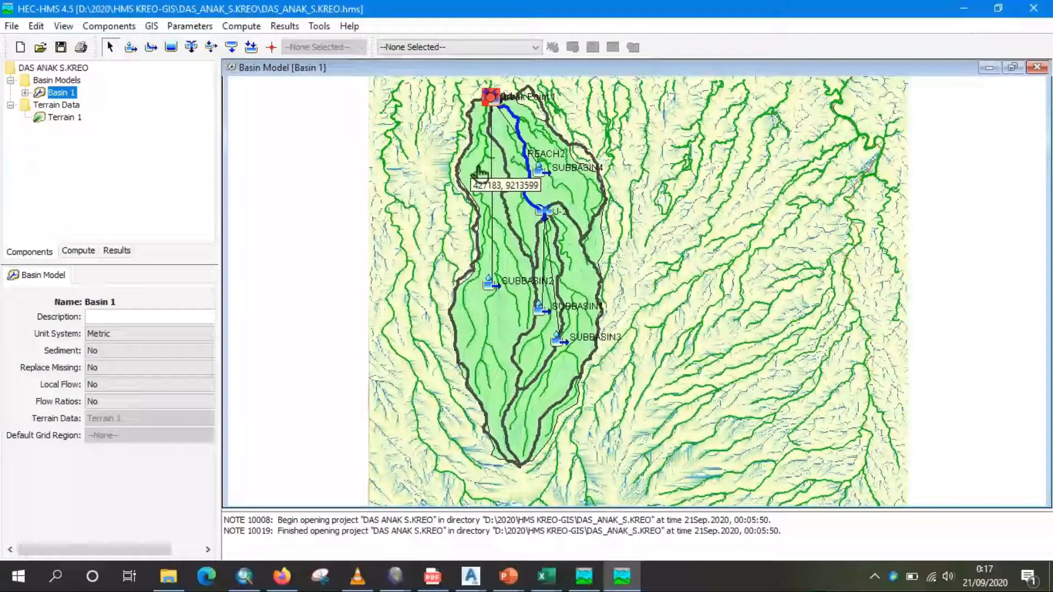
Step: Hide the Terrain, Sink Fill, Sink Locations, Flow Direction, Flow Accumulation and Identified Streams layers on the basin map
right_click(349, 185)
click(388, 312)
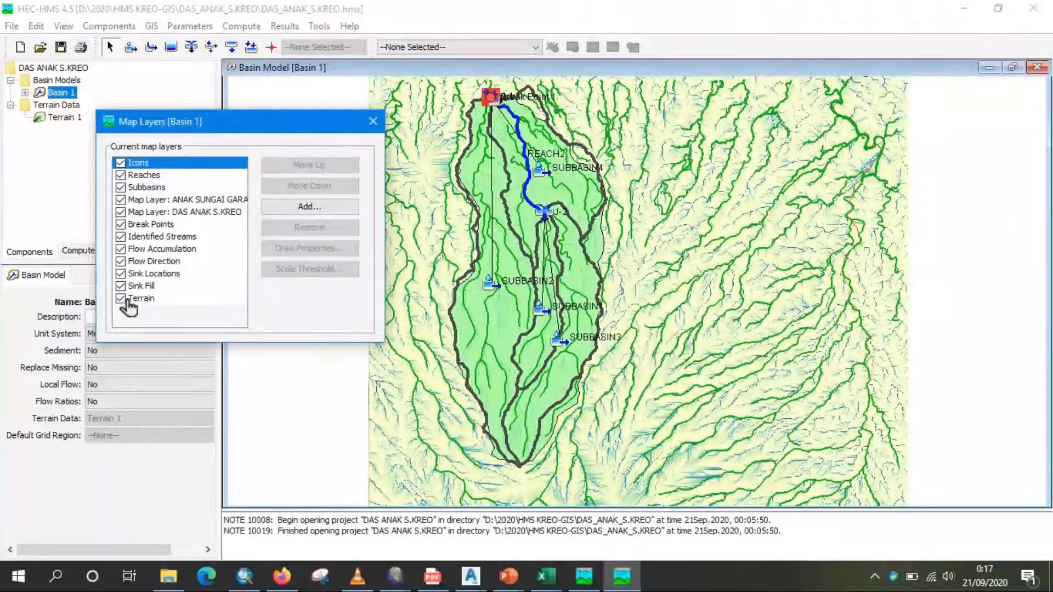
click(130, 299)
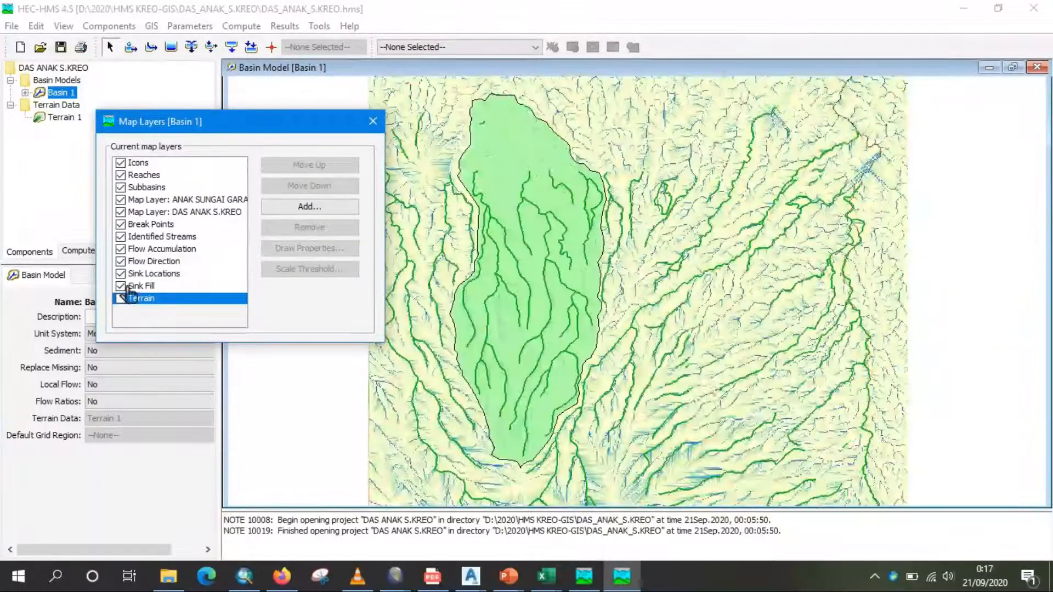
click(129, 287)
click(127, 287)
click(126, 275)
click(126, 275)
click(126, 263)
click(127, 262)
click(126, 249)
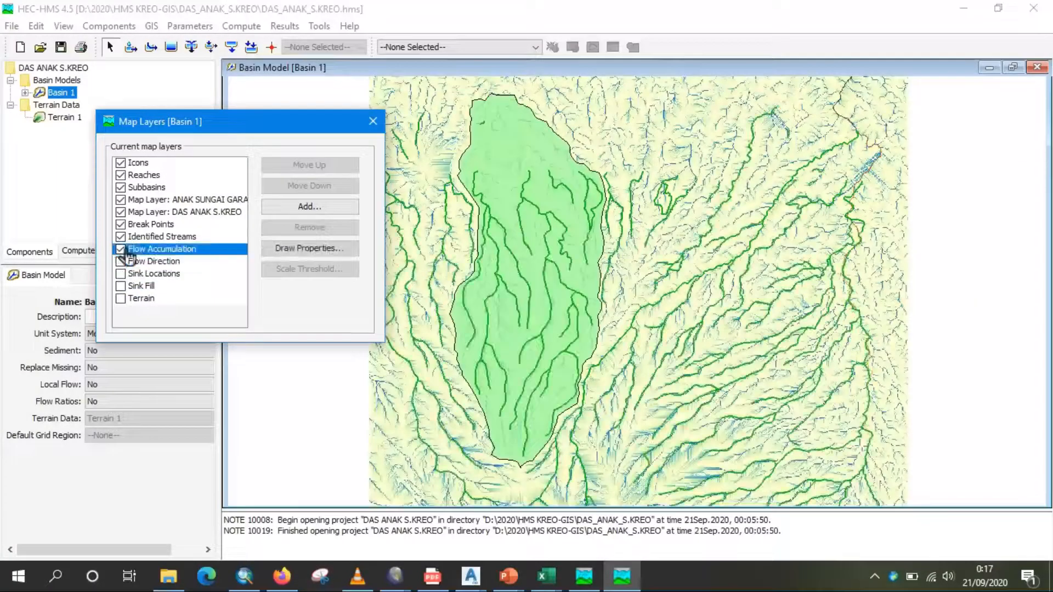
click(127, 249)
click(126, 237)
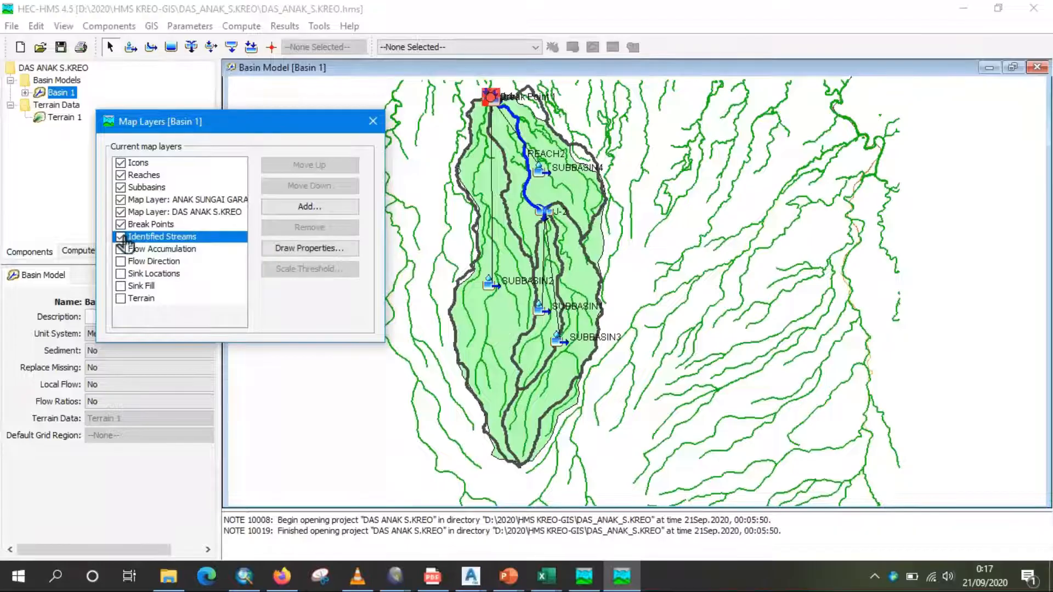
click(127, 238)
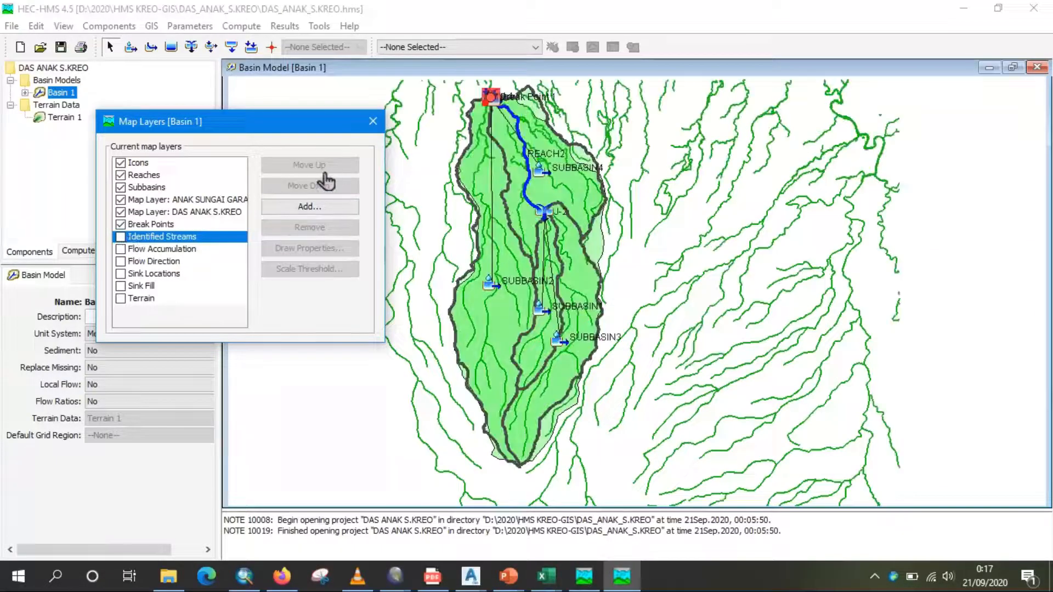
click(373, 121)
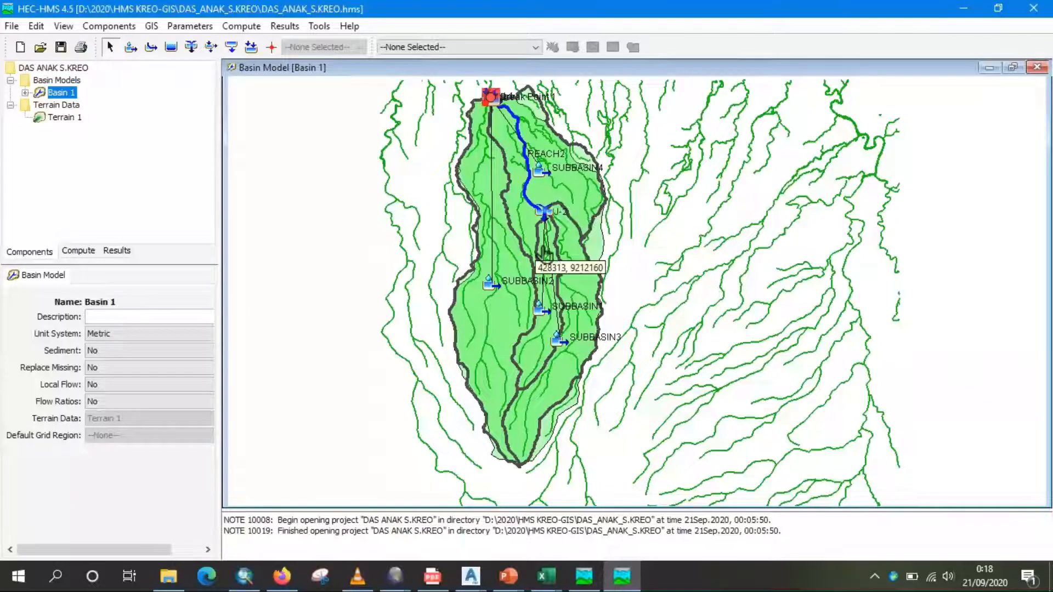
Step: Review the properties of the delineated elements, including SUBBASIN2, SUBBASIN4, SUBBASIN3, junction J-1 and REACH2
click(503, 290)
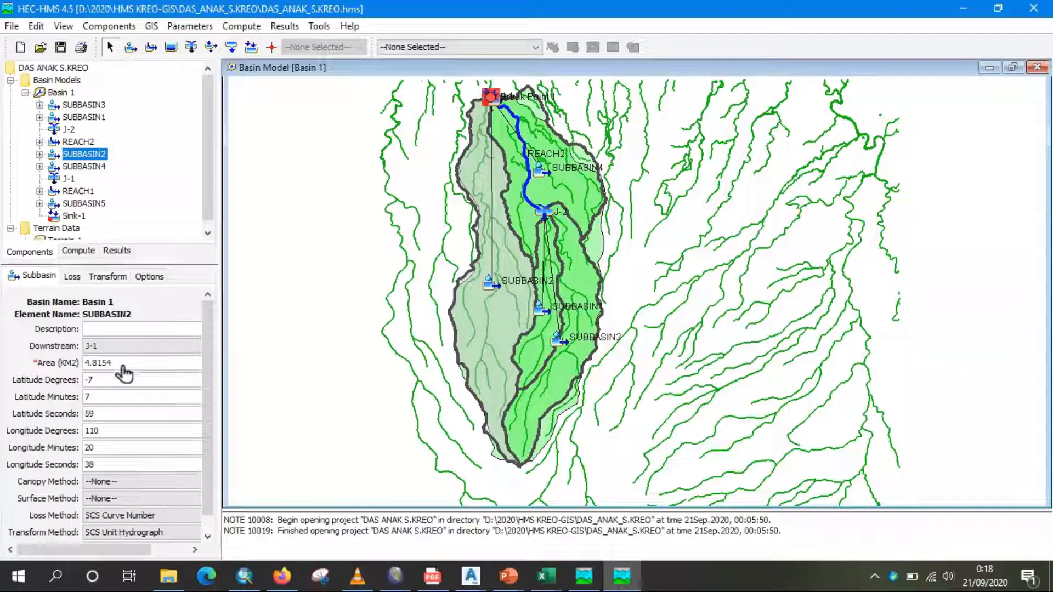
click(110, 382)
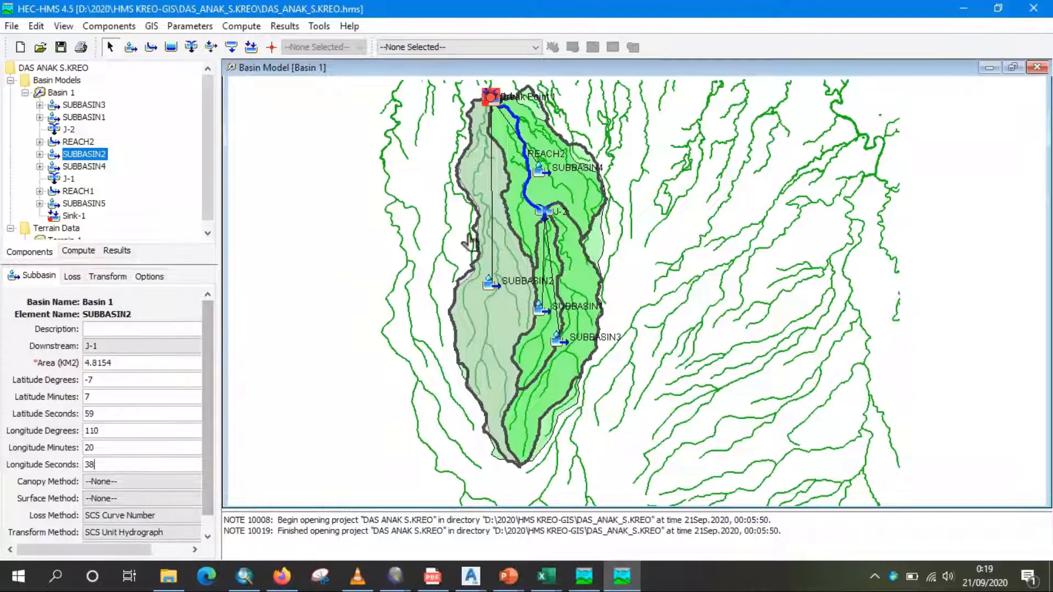
click(548, 179)
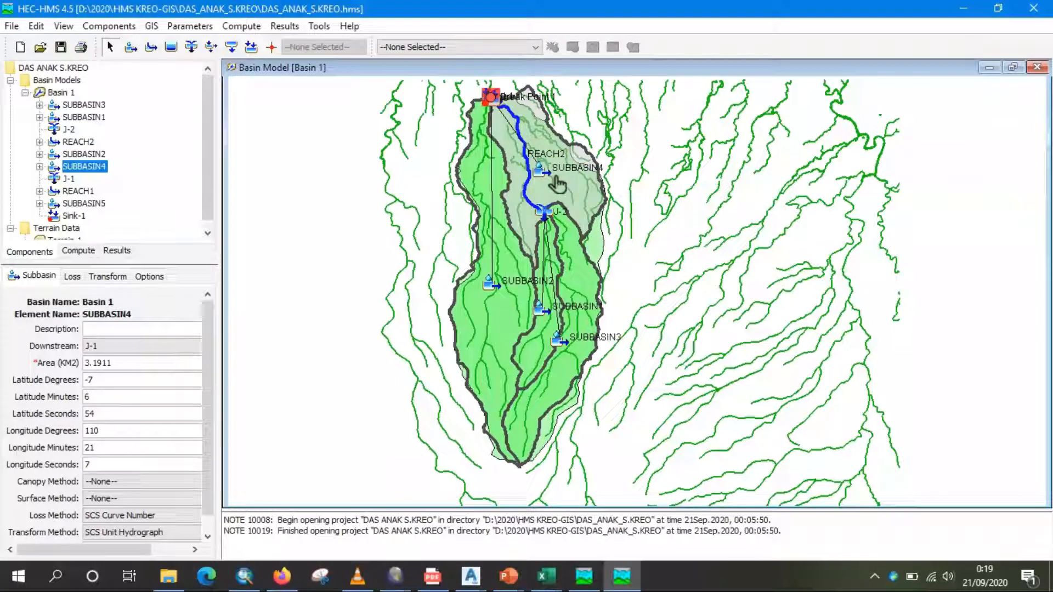
click(552, 318)
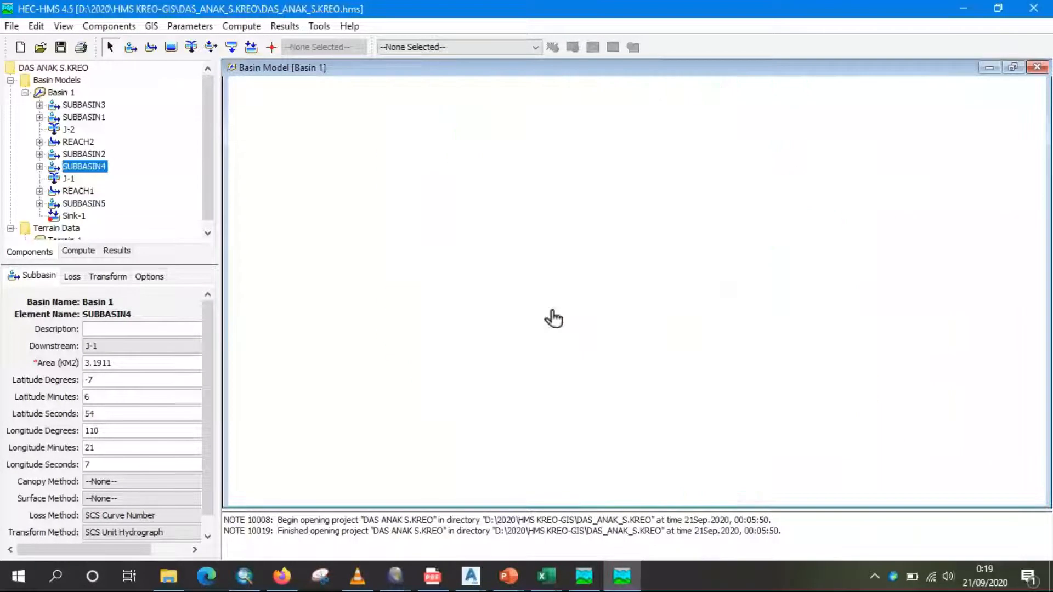
click(572, 347)
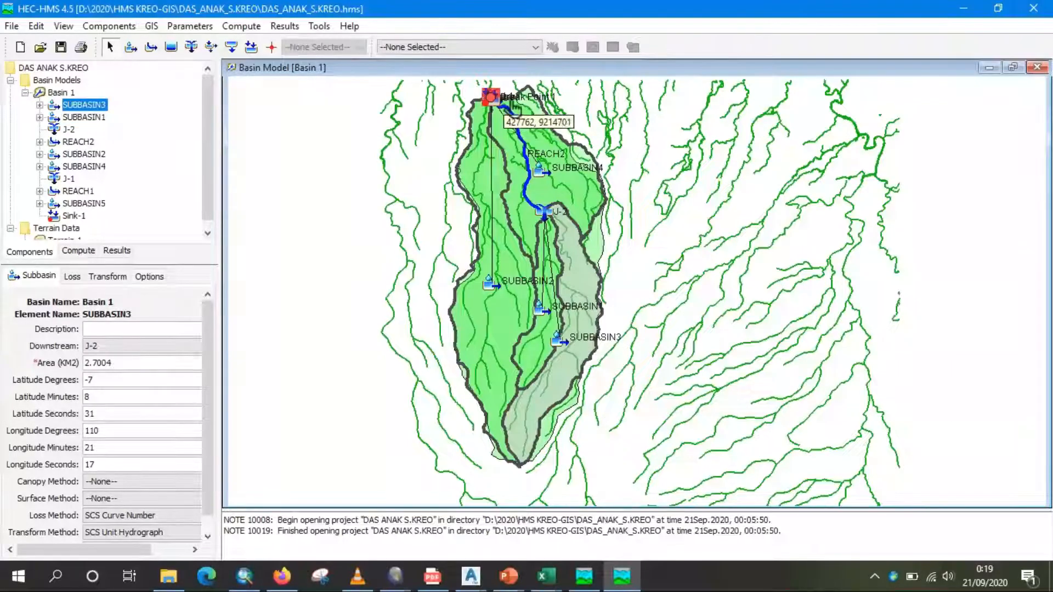
click(510, 102)
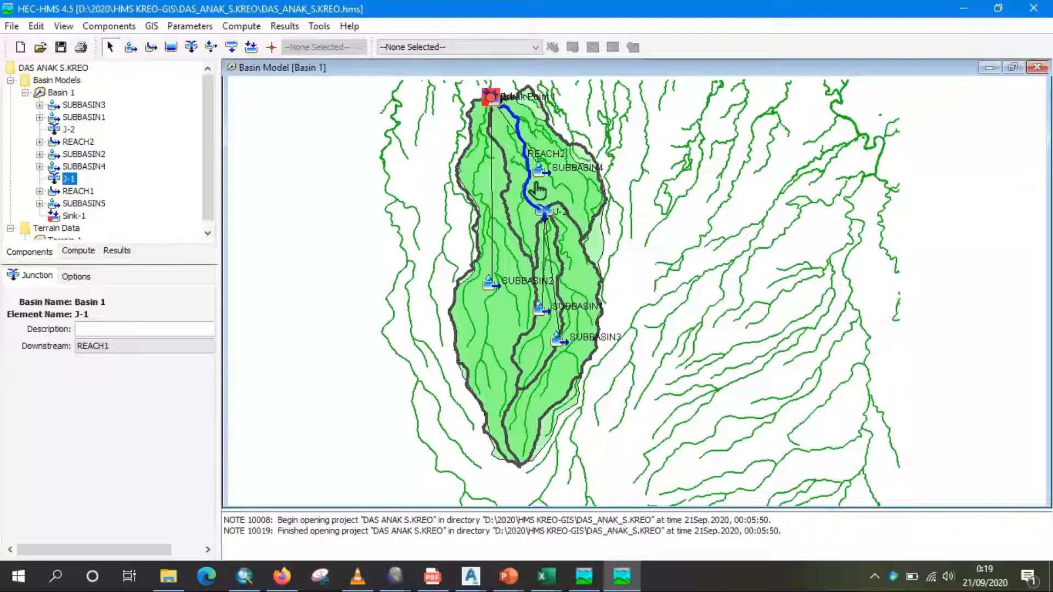
click(81, 143)
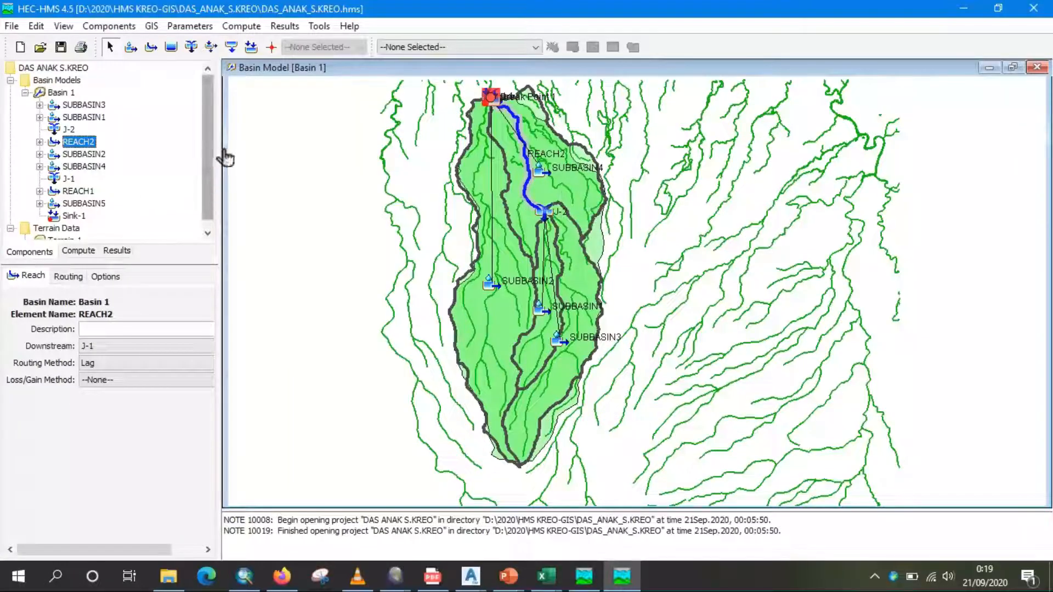
drag(213, 137, 213, 160)
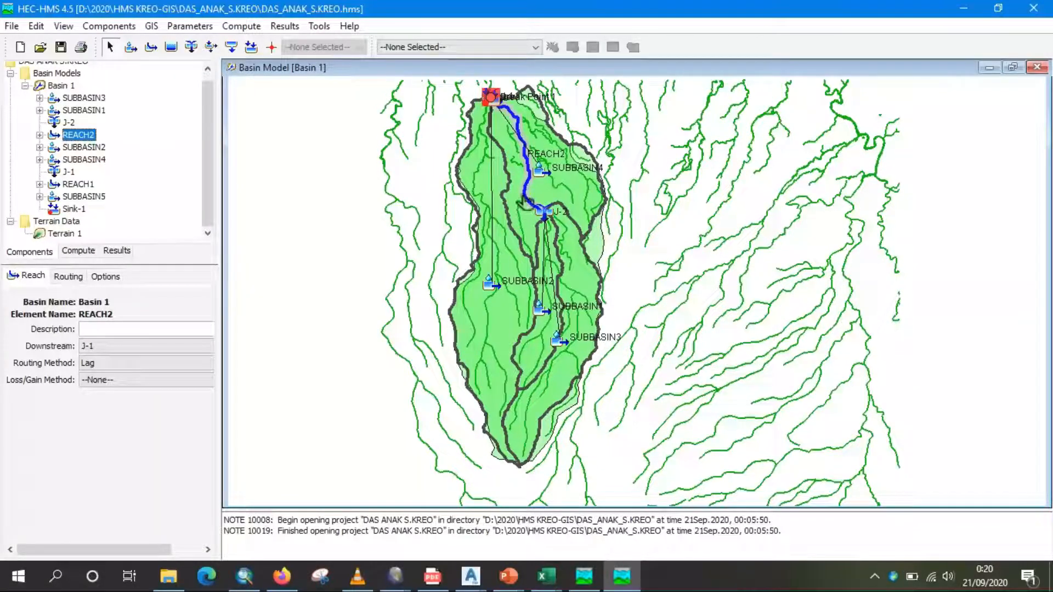
Step: Create a meteorologic model named Met 1 and close the meteorologic model and break point managers
click(125, 29)
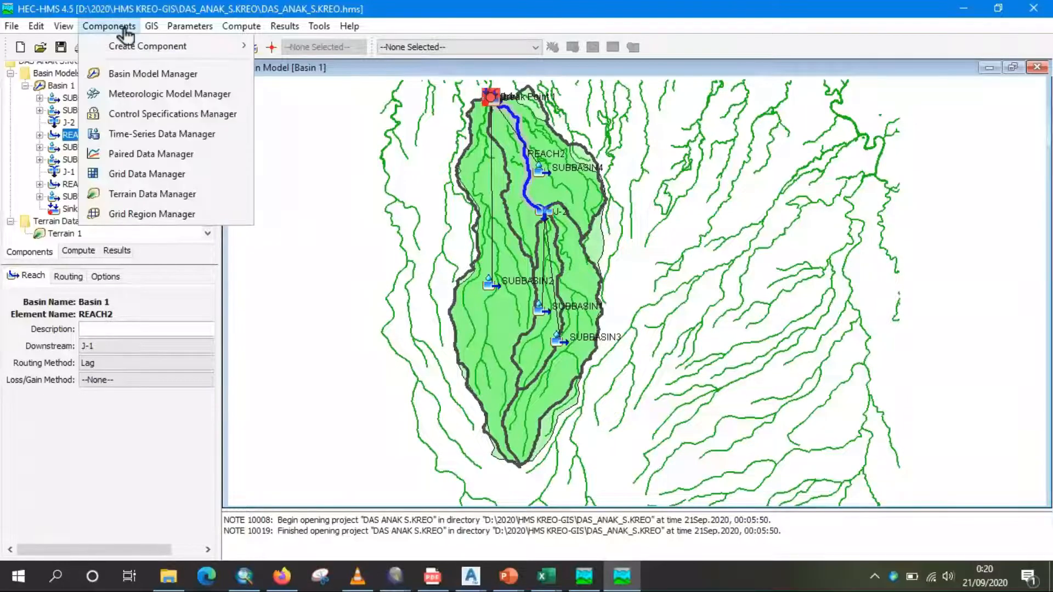
click(151, 98)
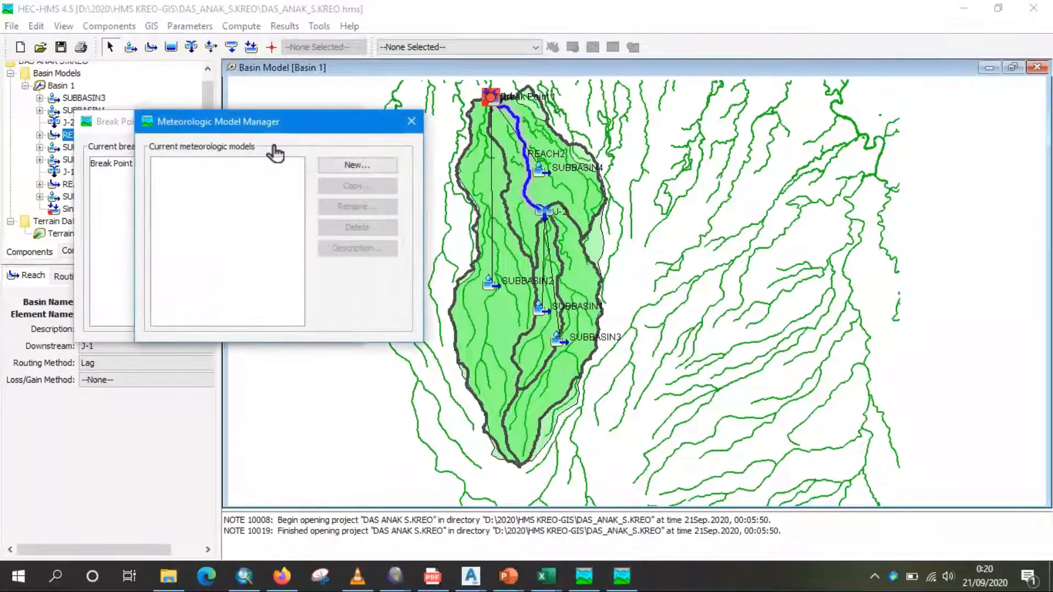
click(379, 170)
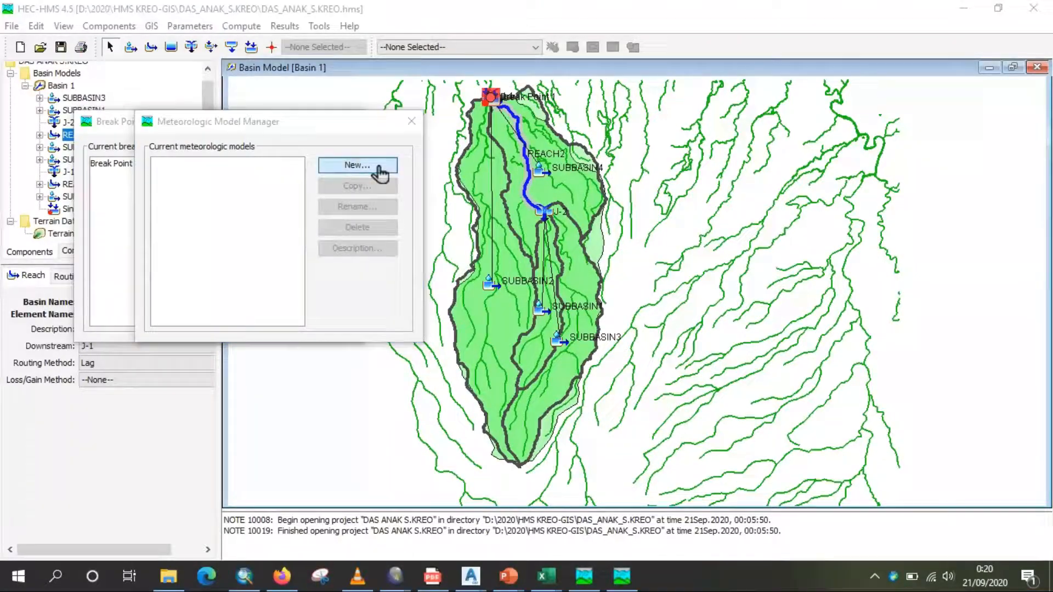
click(383, 254)
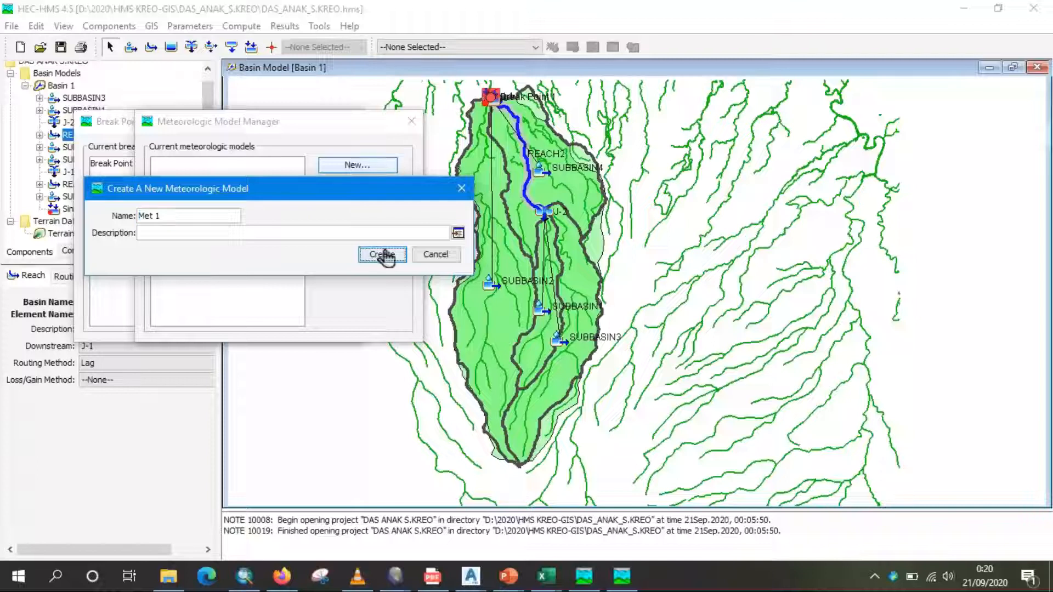
click(412, 121)
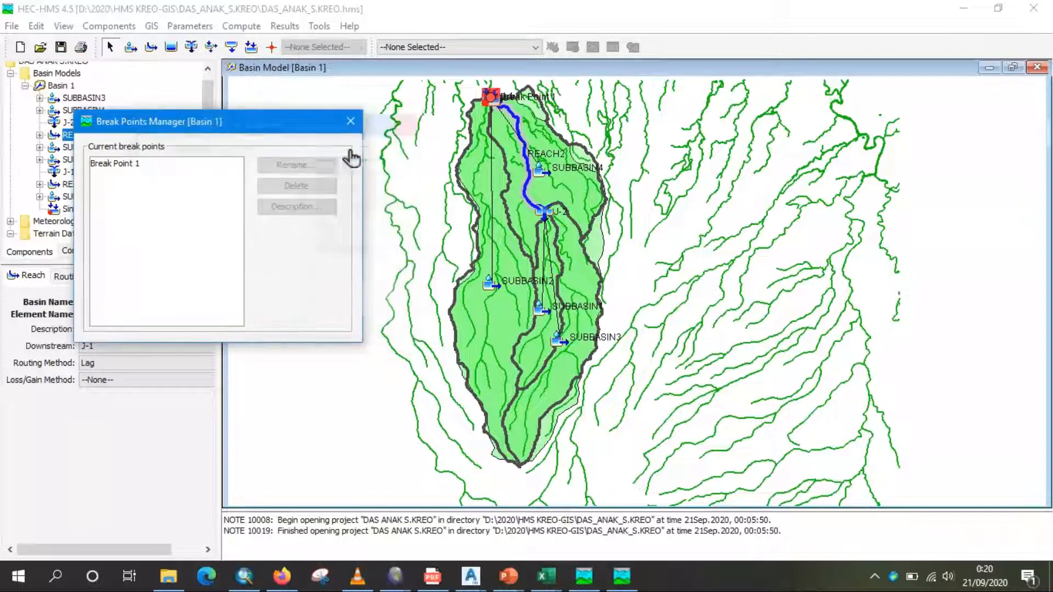
click(345, 123)
Step: Create a control specification named Control 1 and close the control specifications manager
click(109, 26)
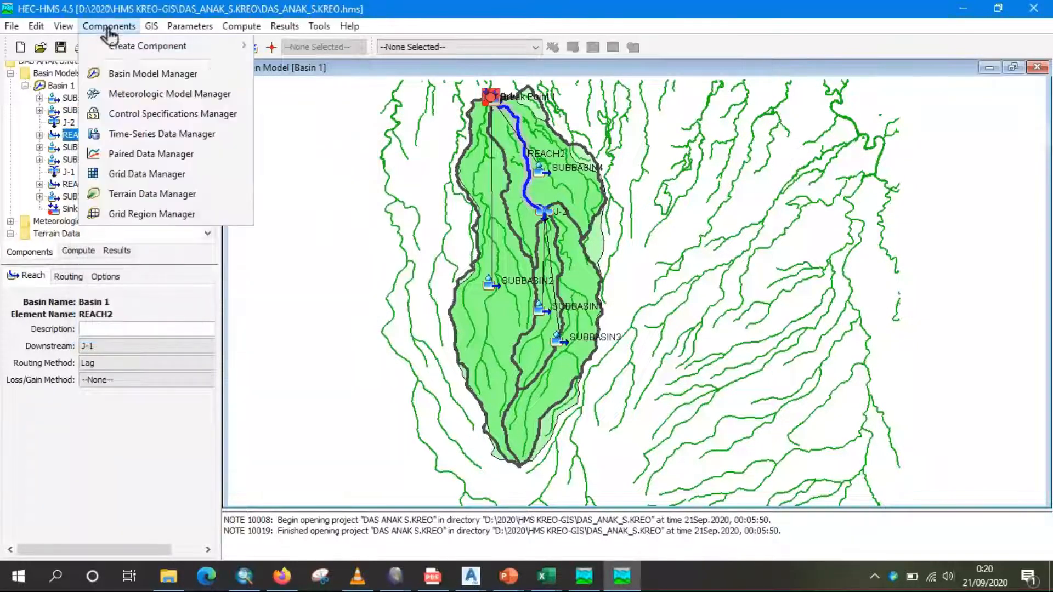
click(144, 115)
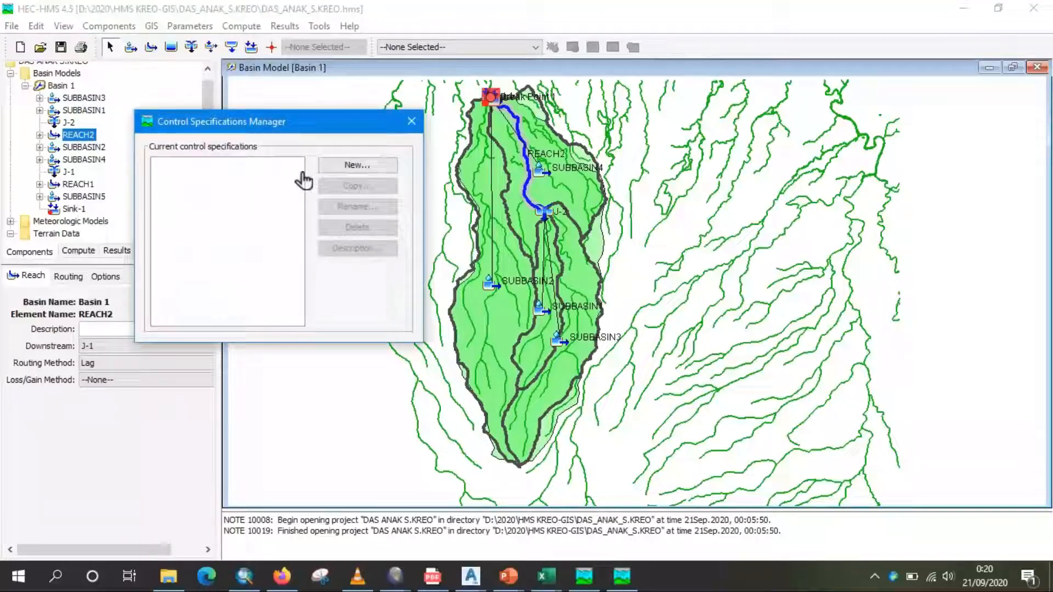
click(346, 166)
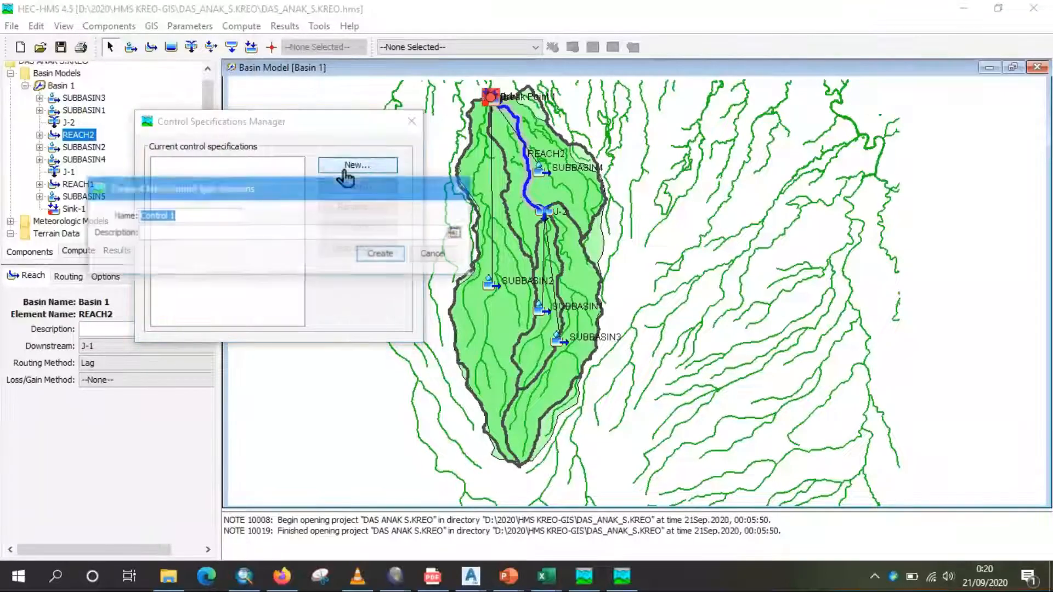
click(380, 254)
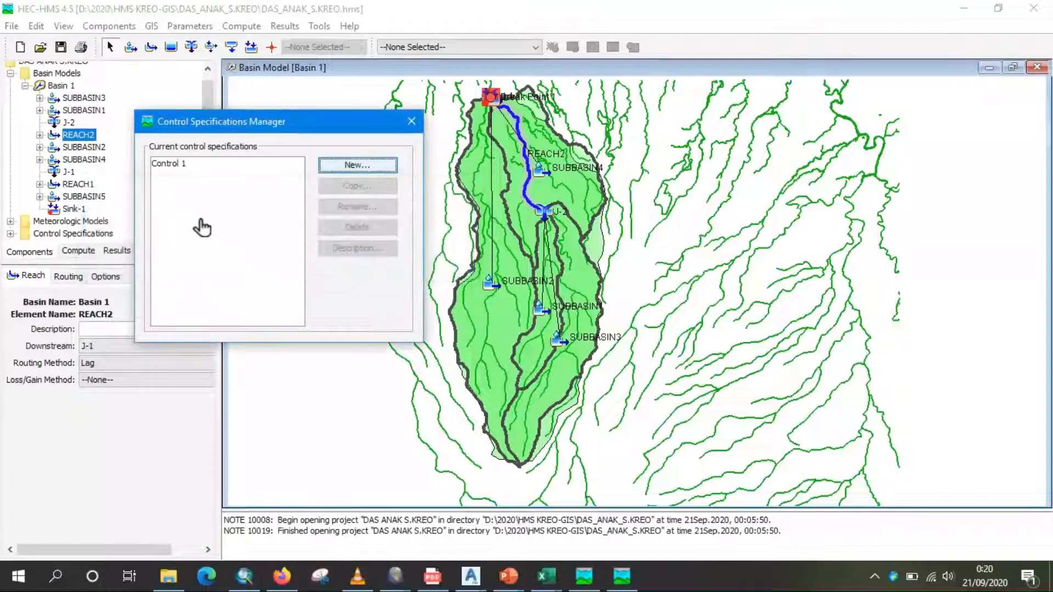
click(412, 122)
Step: Create a precipitation gage named Gage 1 and close the time-series data manager
click(128, 28)
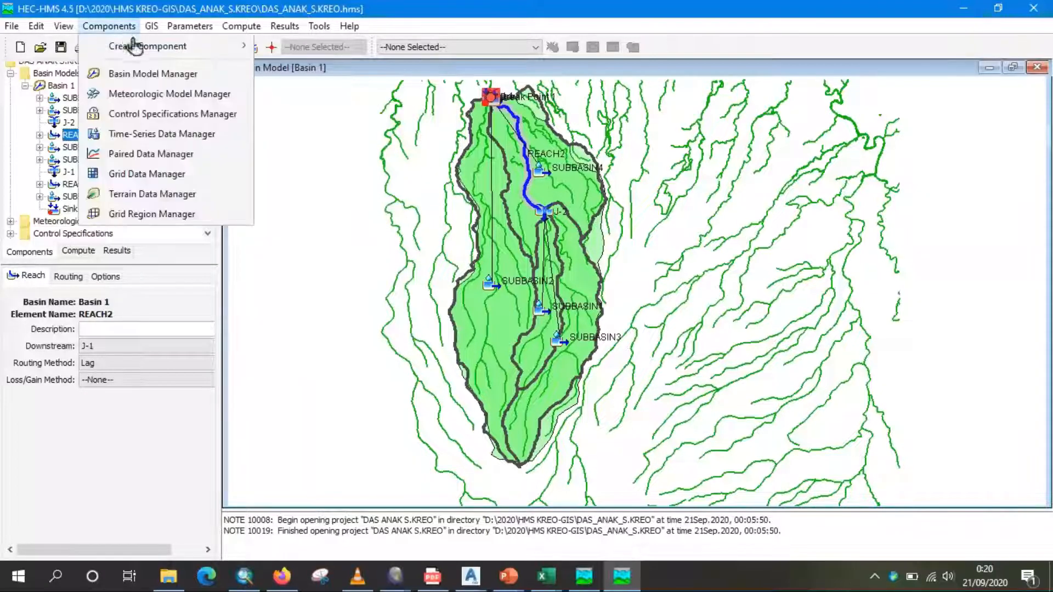
click(158, 136)
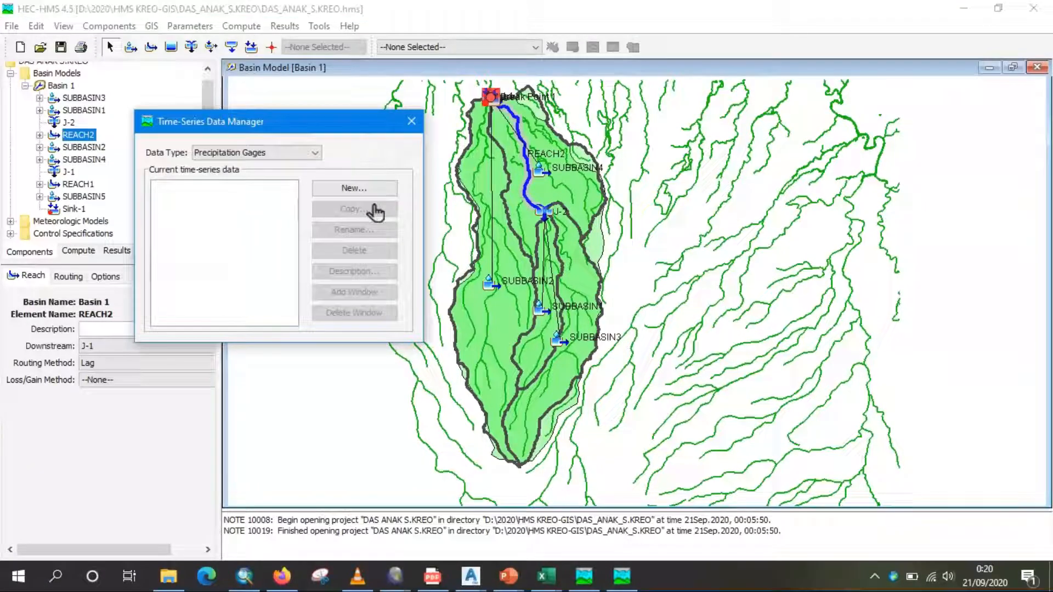
click(356, 189)
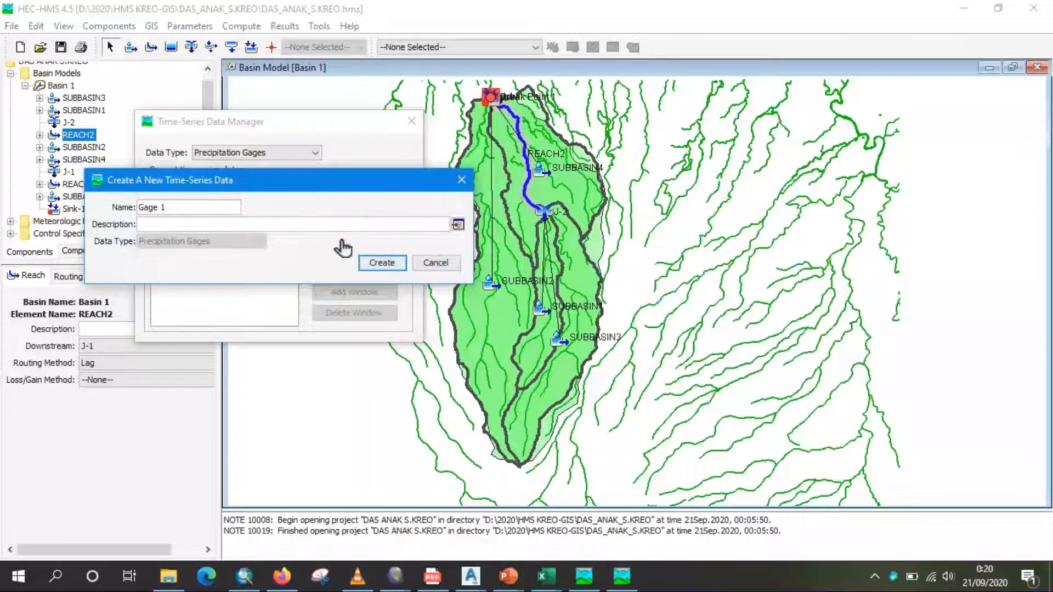
click(382, 264)
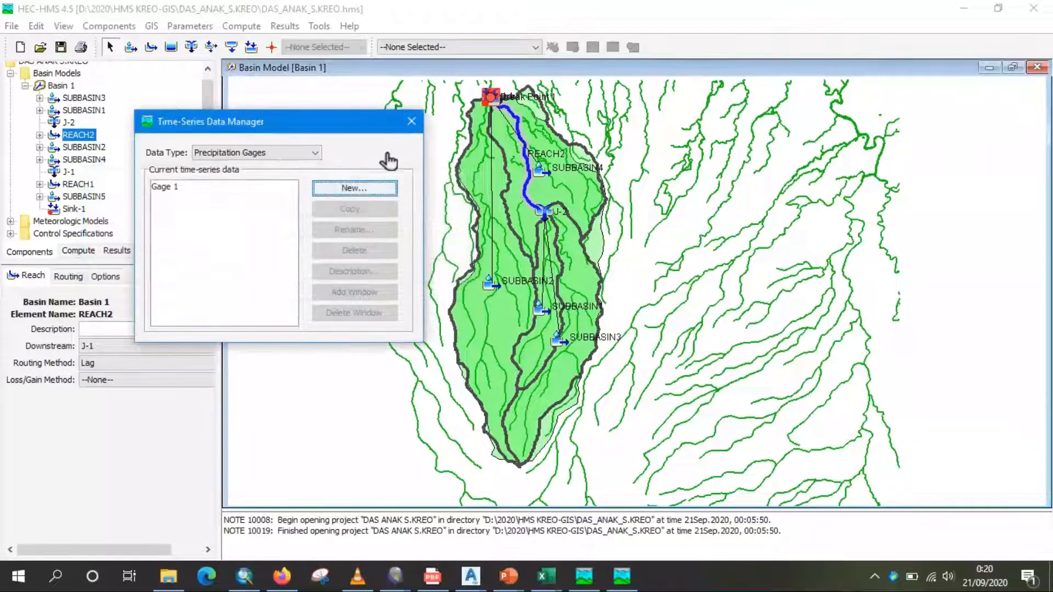
click(420, 131)
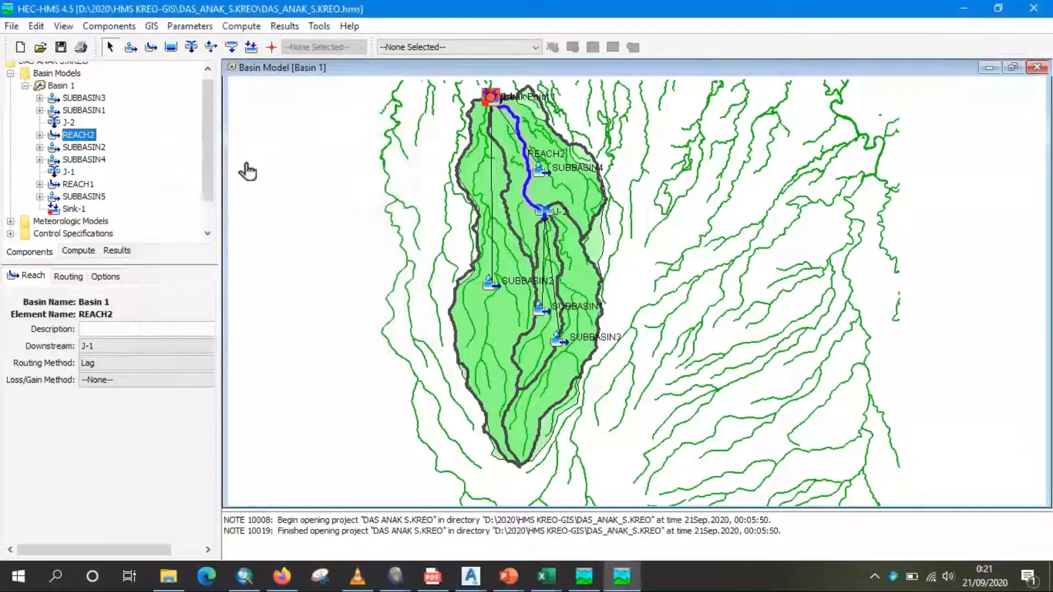
Step: Expand the time-series data down to precipitation gage Gage 1 and open its 01Jan.2000 time window
scroll(218, 159, down, 2)
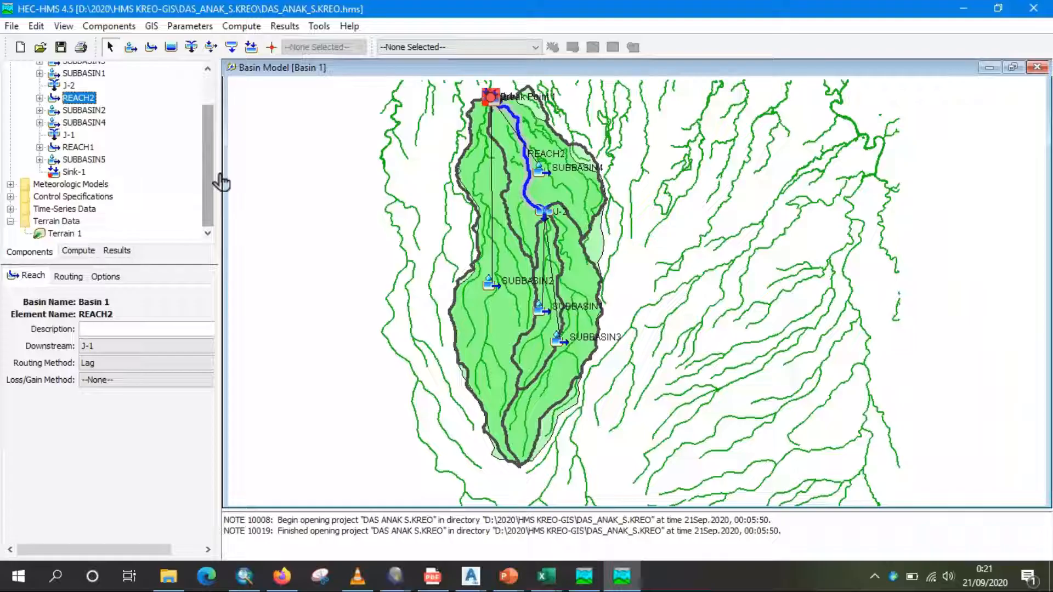
click(12, 209)
click(25, 209)
double_click(49, 223)
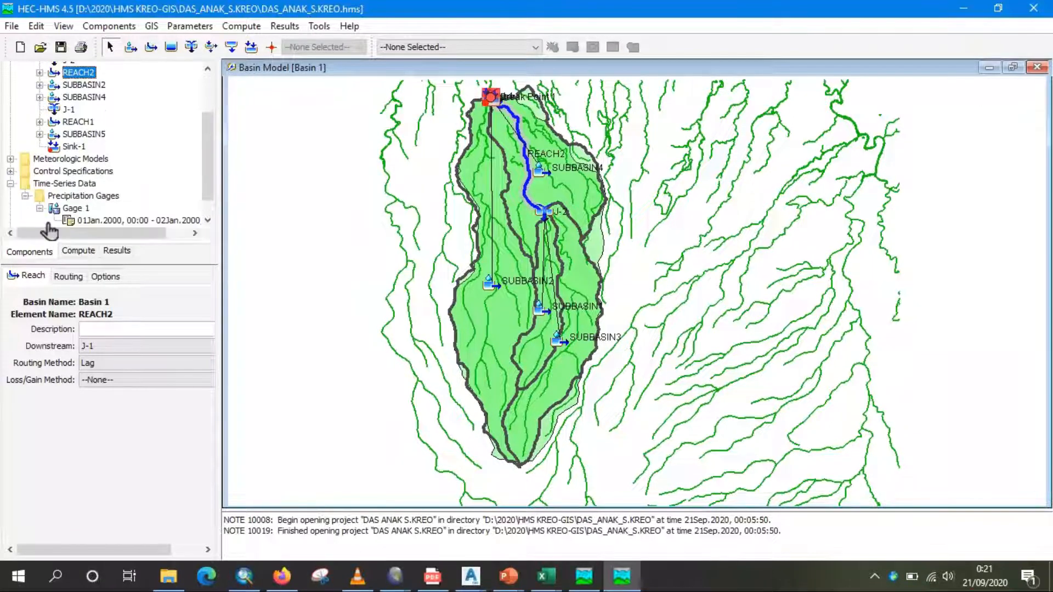
click(112, 220)
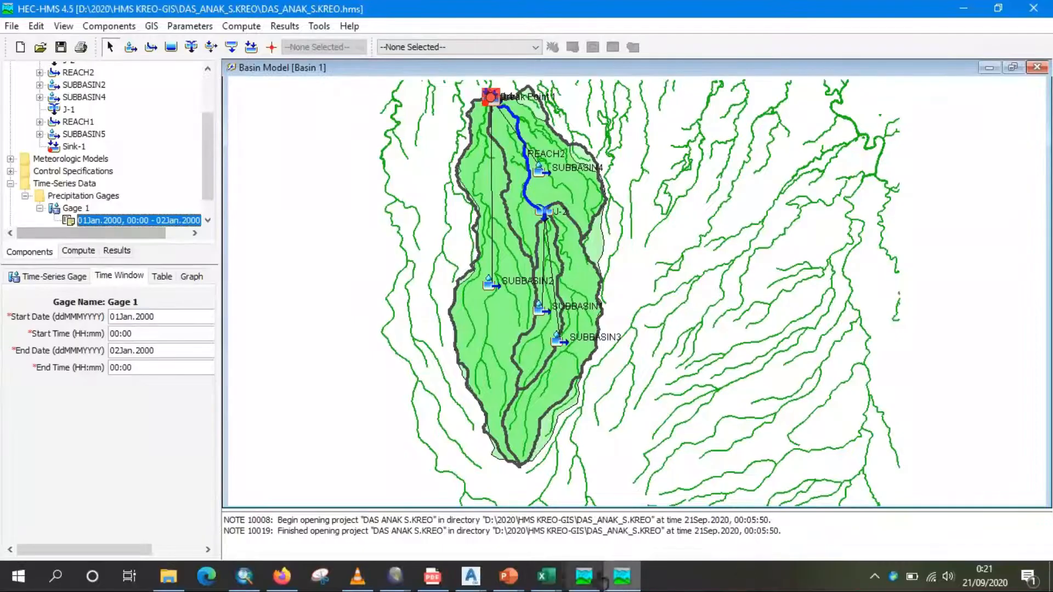
Step: Copy the hour 1 rainfall of 42.48 from the HYETOGRAPH 6JAM workbook in Excel into Gage 1's precipitation table at 00:15
click(551, 576)
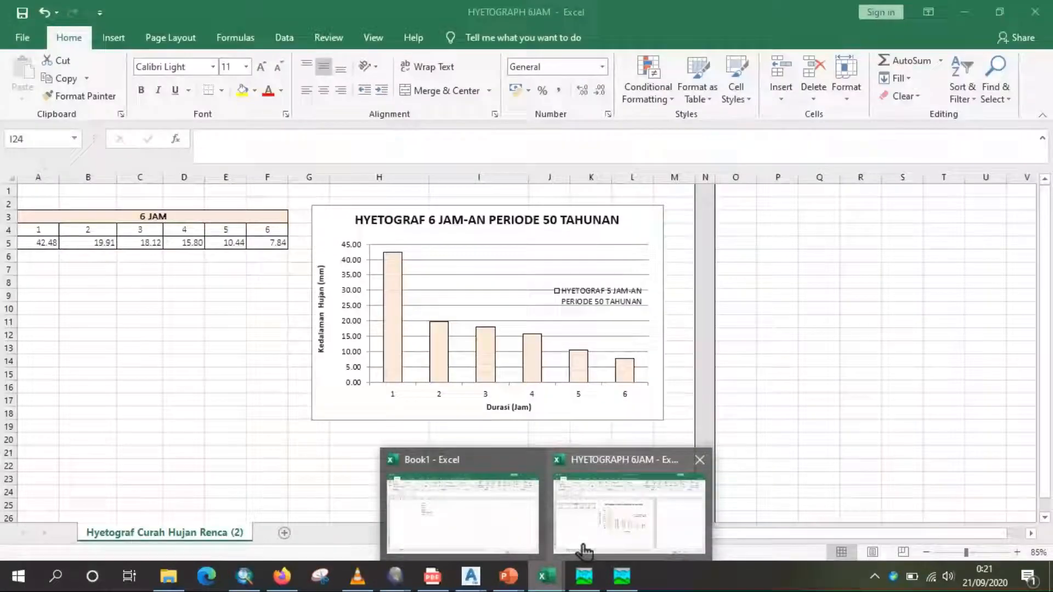
click(583, 551)
drag(53, 253, 266, 254)
click(50, 245)
key(ctrl+c)
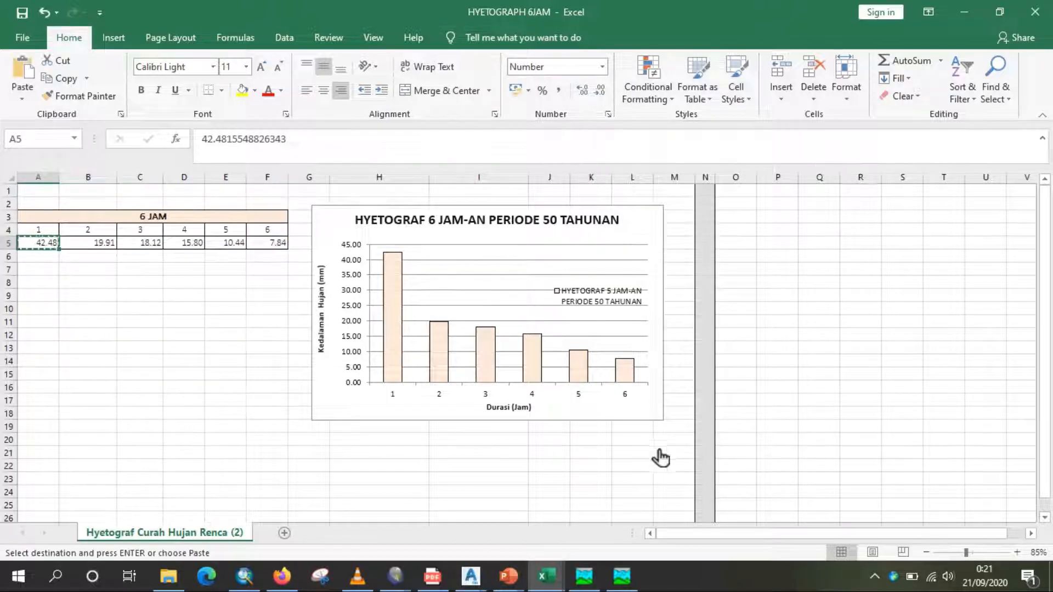
click(622, 576)
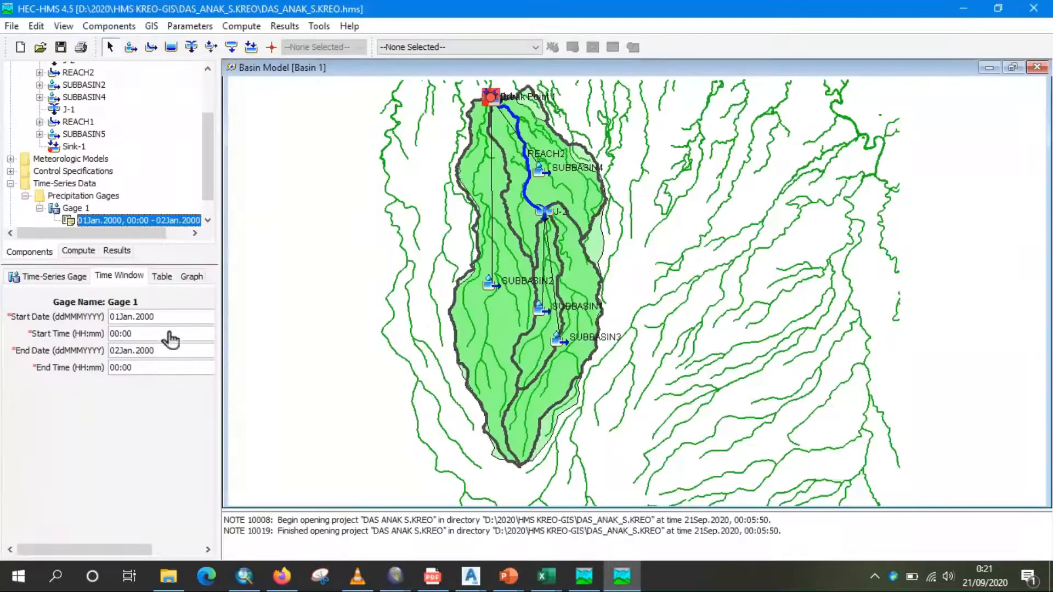
click(163, 277)
click(170, 330)
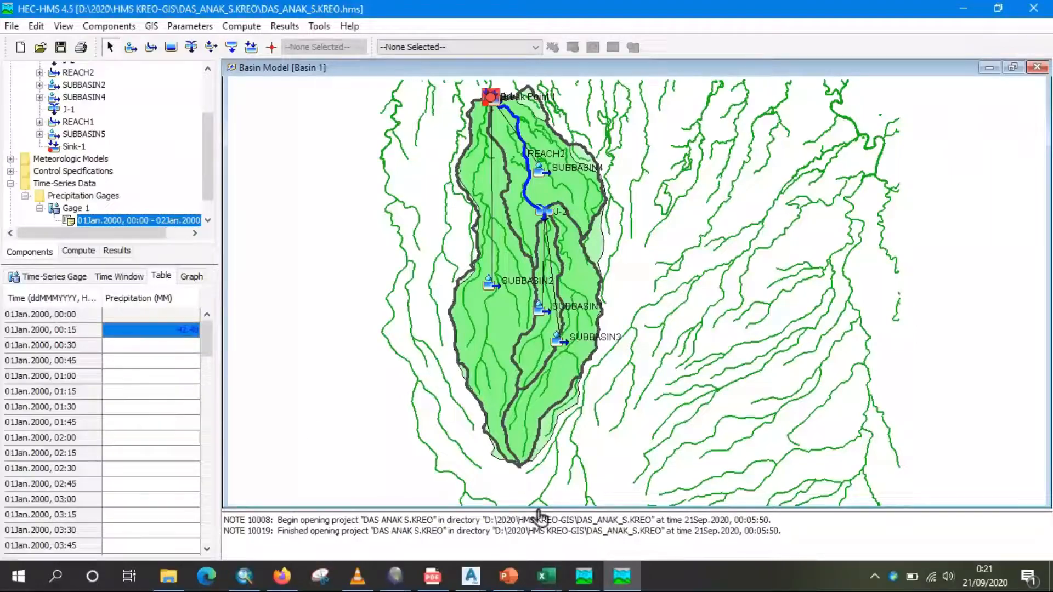
Step: Copy the hour 2 rainfall of 19.91 from the Excel hyetograph into Gage 1's precipitation table at 00:30
click(546, 576)
click(99, 248)
key(ctrl+c)
click(621, 576)
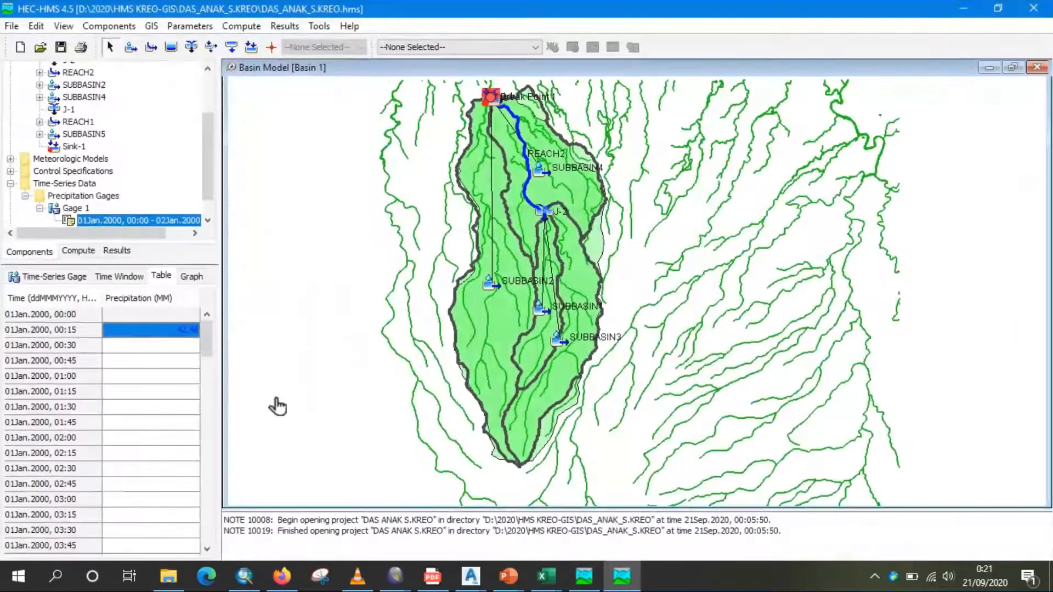
click(189, 349)
Step: Copy the hour 3 rainfall of 18.12 from the Excel hyetograph into Gage 1's precipitation table at 00:45
click(622, 575)
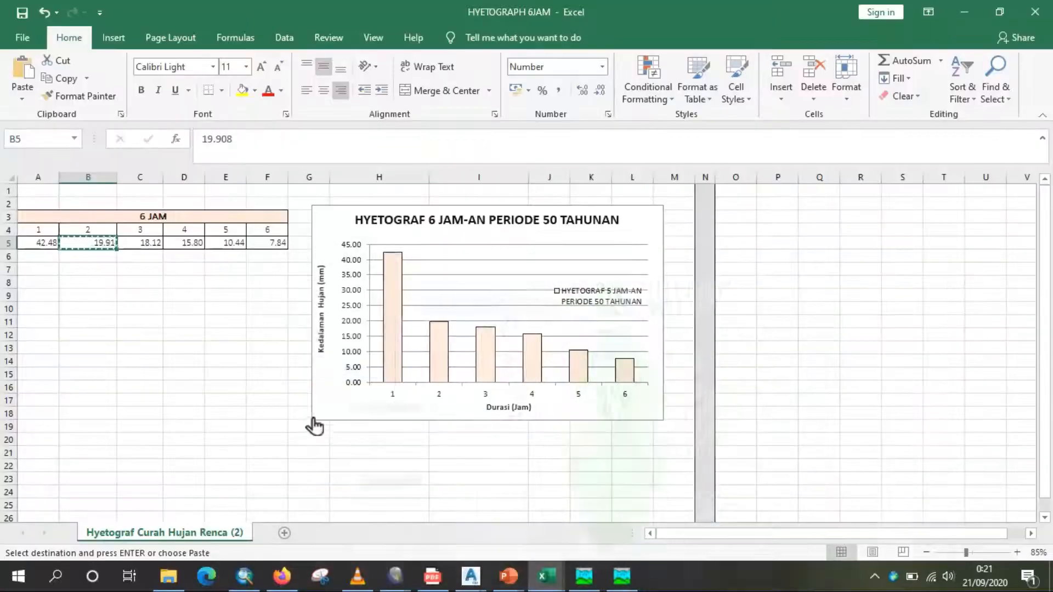
click(156, 245)
key(ctrl+c)
click(622, 576)
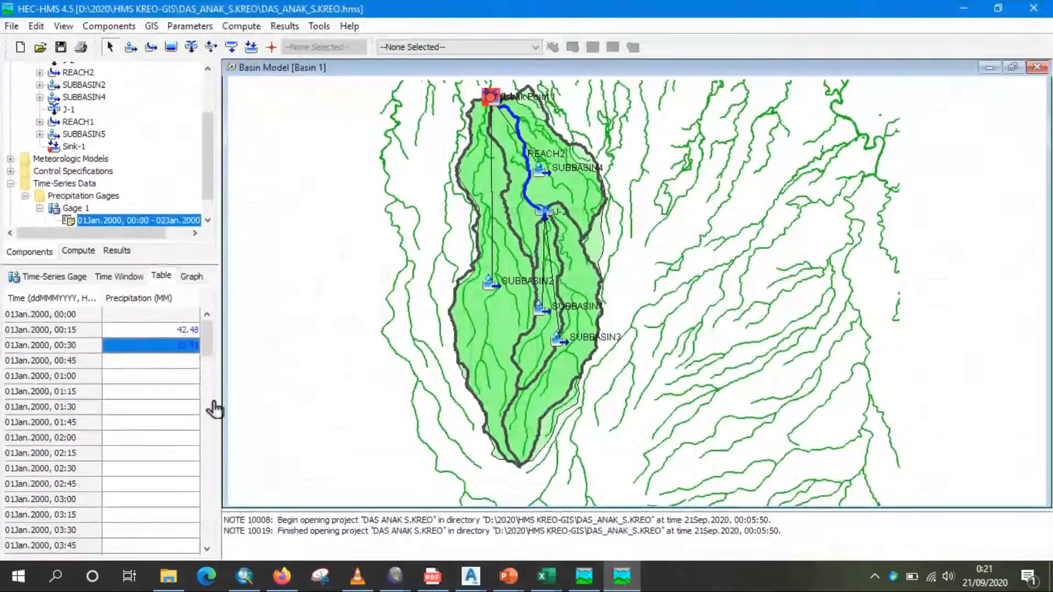
click(181, 360)
key(ctrl+v)
Step: Copy the hour 4 rainfall of 15.80 from the Excel hyetograph into Gage 1's precipitation table at 01:00
click(622, 576)
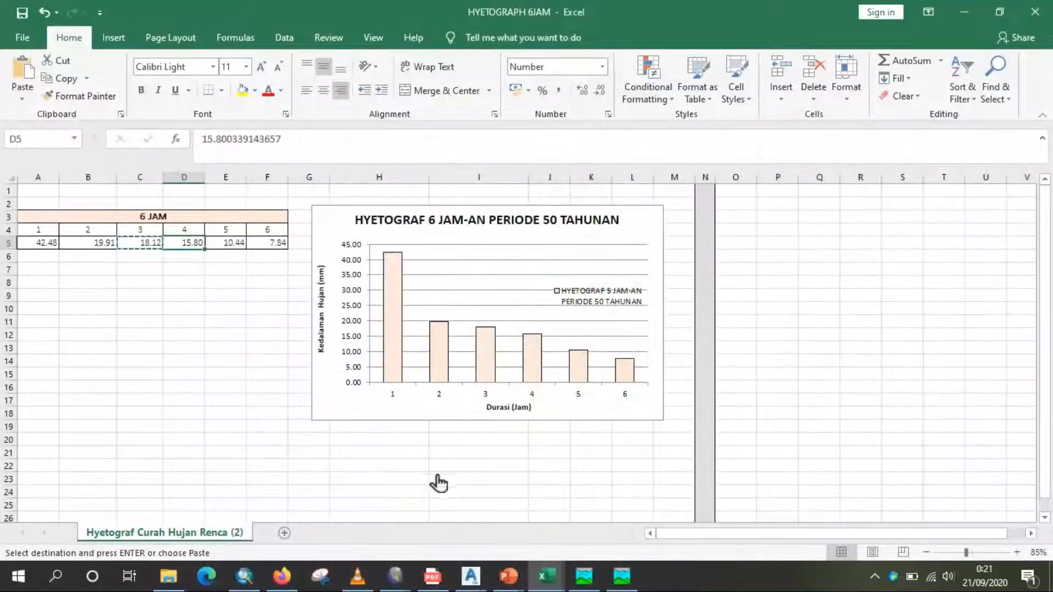
click(622, 576)
click(197, 376)
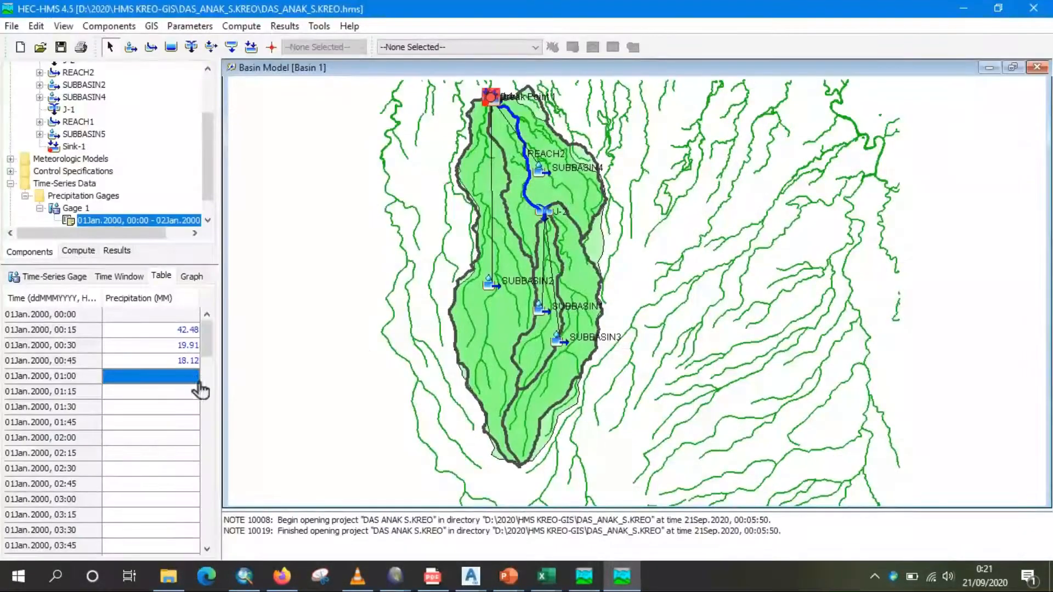
Step: Copy the hour 5 rainfall of 10.44 from the Excel hyetograph into Gage 1's precipitation table at 01:15
click(546, 576)
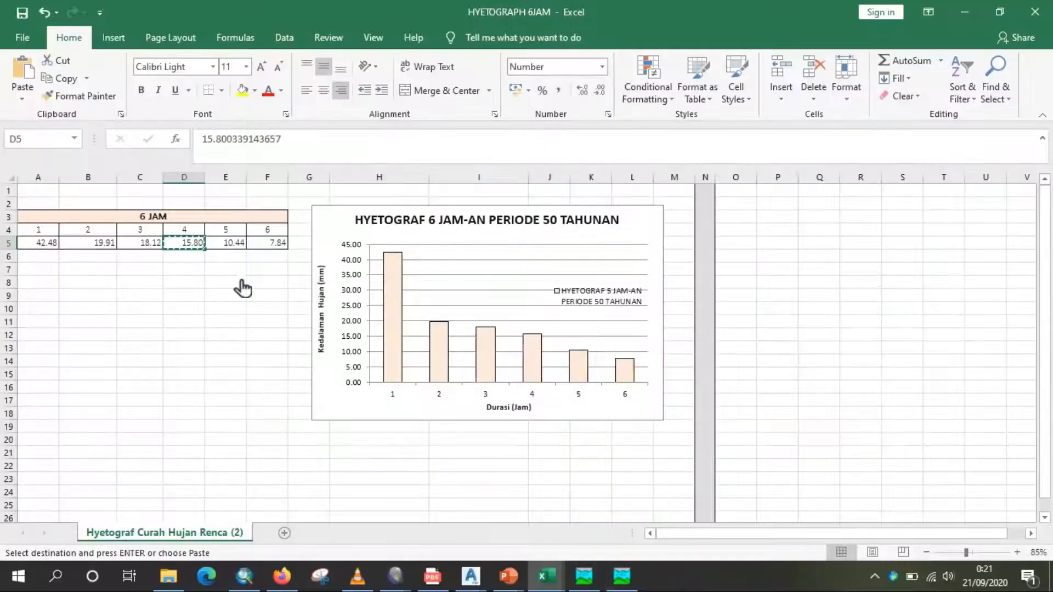
click(240, 245)
key(ctrl+c)
click(622, 576)
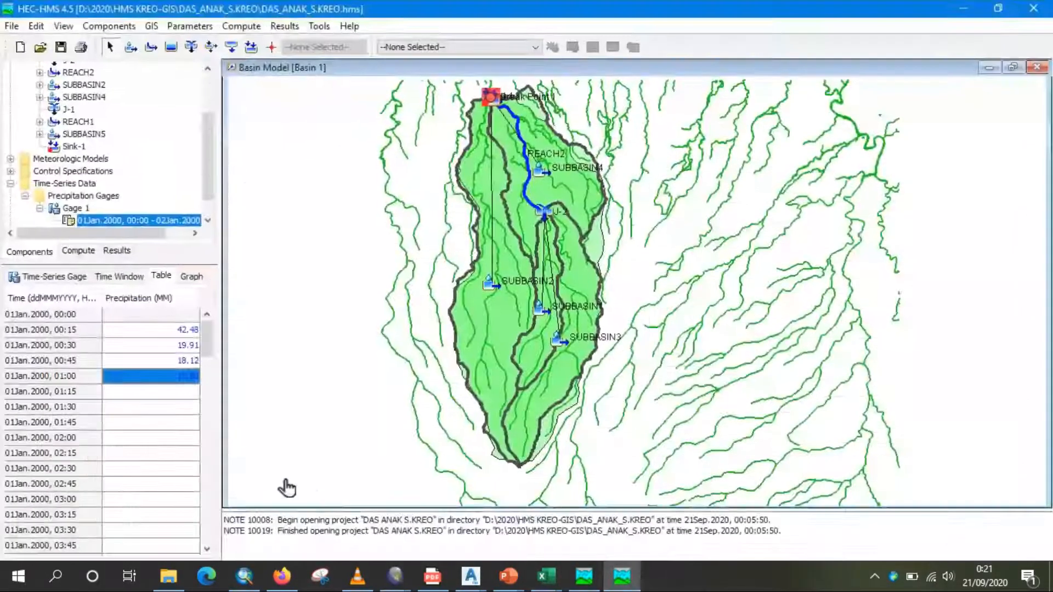
click(188, 393)
key(ctrl+v)
Step: Copy the hour 6 rainfall of 7.84 from the Excel hyetograph into Gage 1's precipitation table at 01:30
click(547, 575)
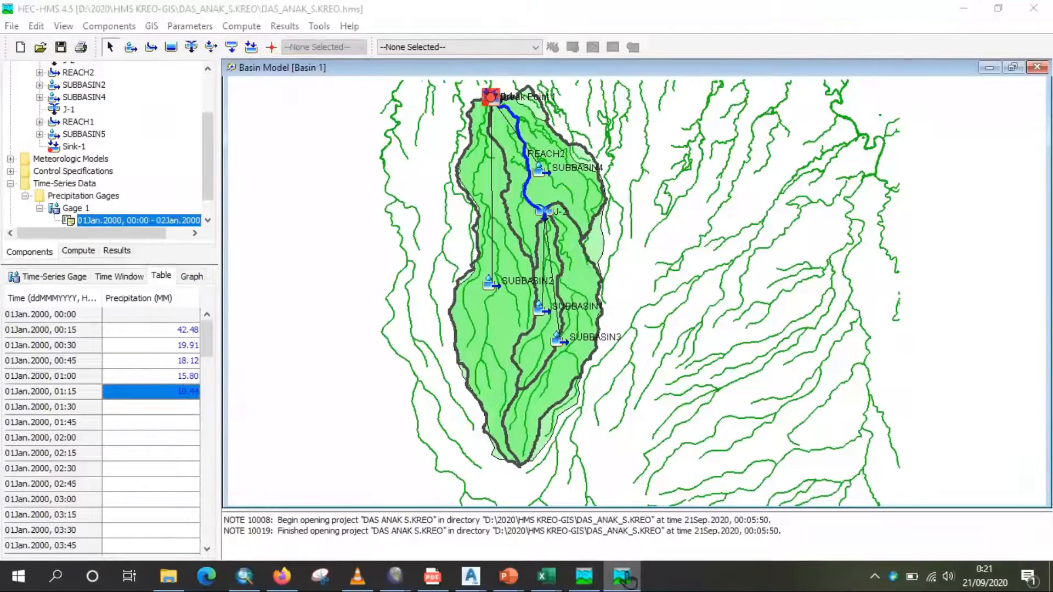
click(277, 244)
key(ctrl+c)
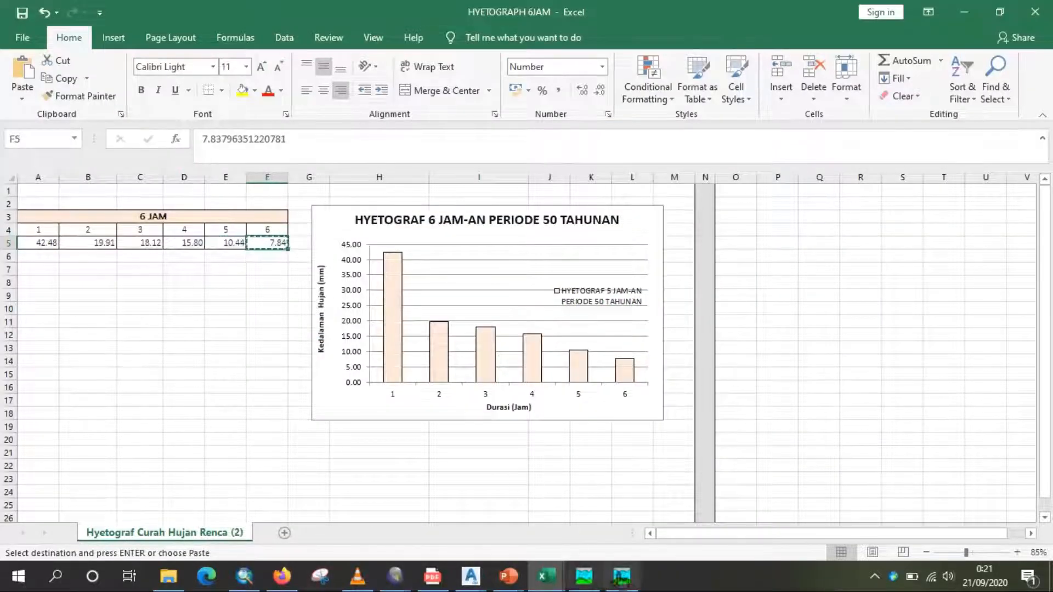
click(621, 576)
click(178, 407)
key(ctrl+v)
Step: Enter 0 precipitation for every Gage 1 table row from 01:45 to 04:45 and return to the table's beginning
click(183, 422)
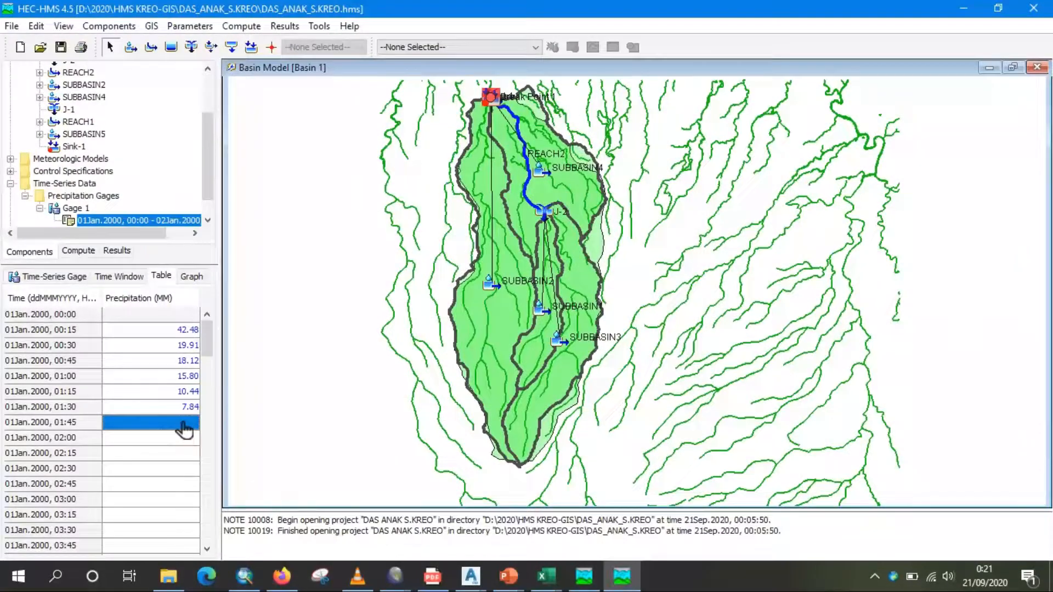
text(0)
key(Return)
text(0)
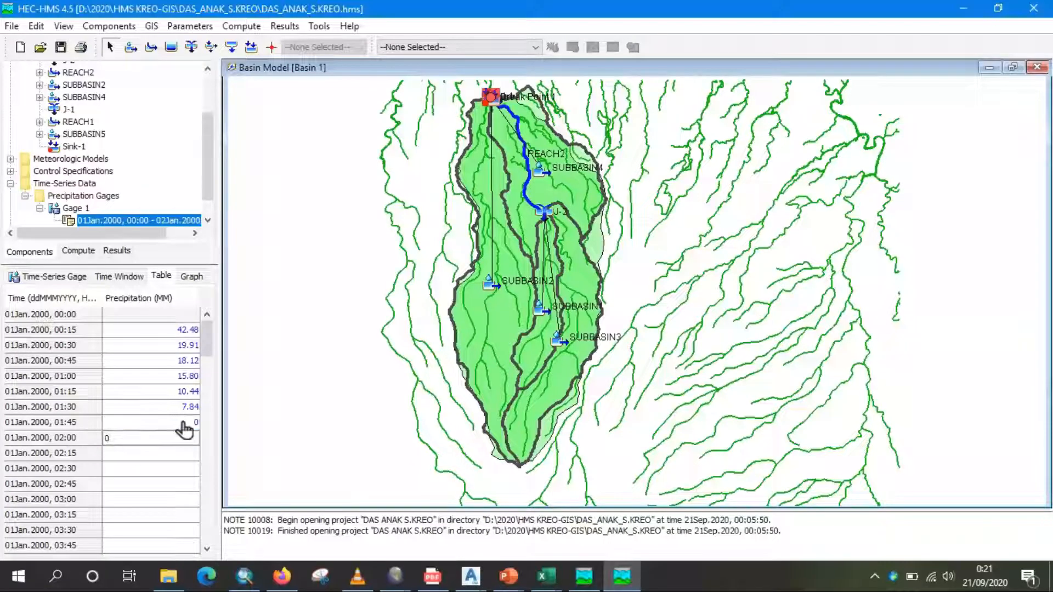
text( 0 0 0 0 0 0 0 0 0 )
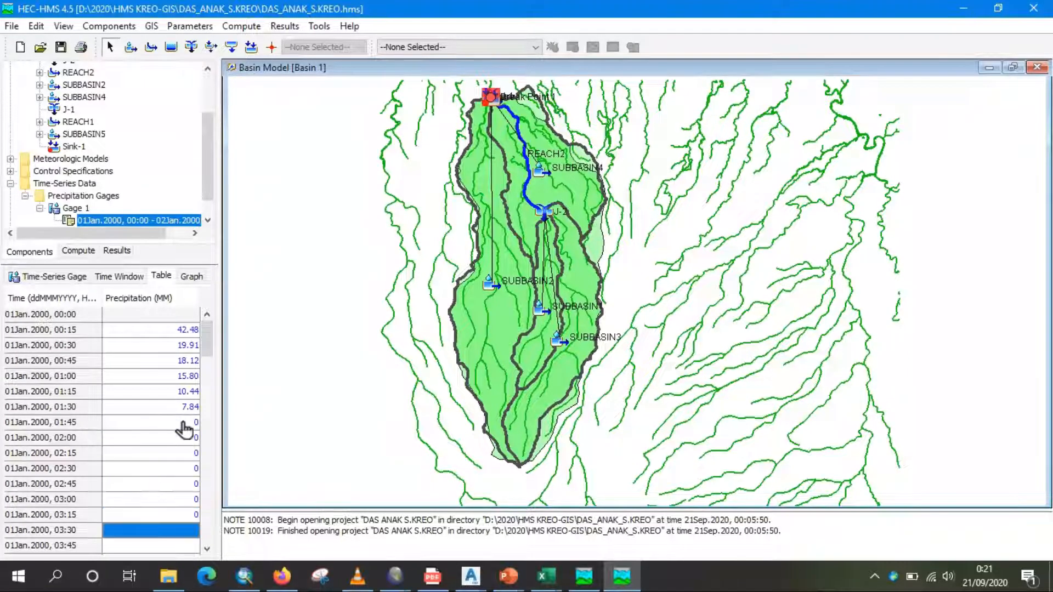
text(0 0)
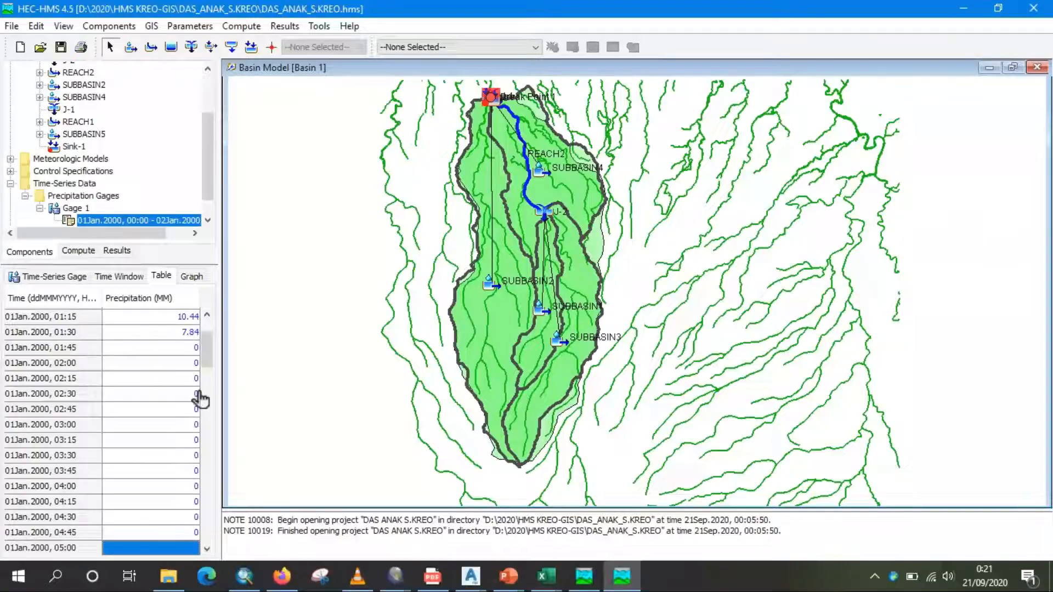
drag(210, 354, 215, 329)
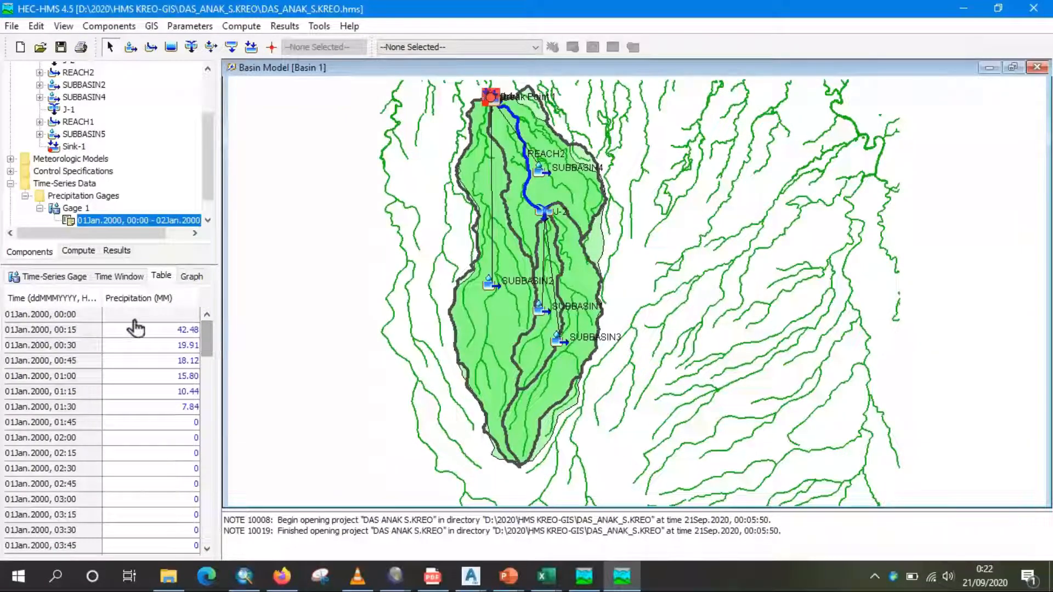
Step: Set the time interval of Gage 1 to 1 Hour and check the filled rows of its precipitation table
click(74, 277)
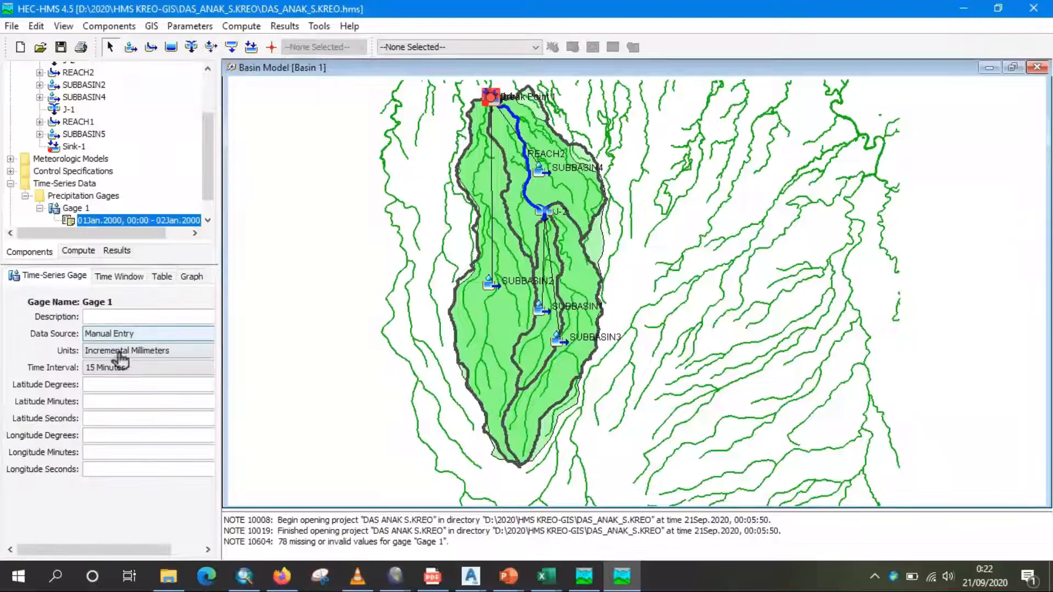
click(127, 371)
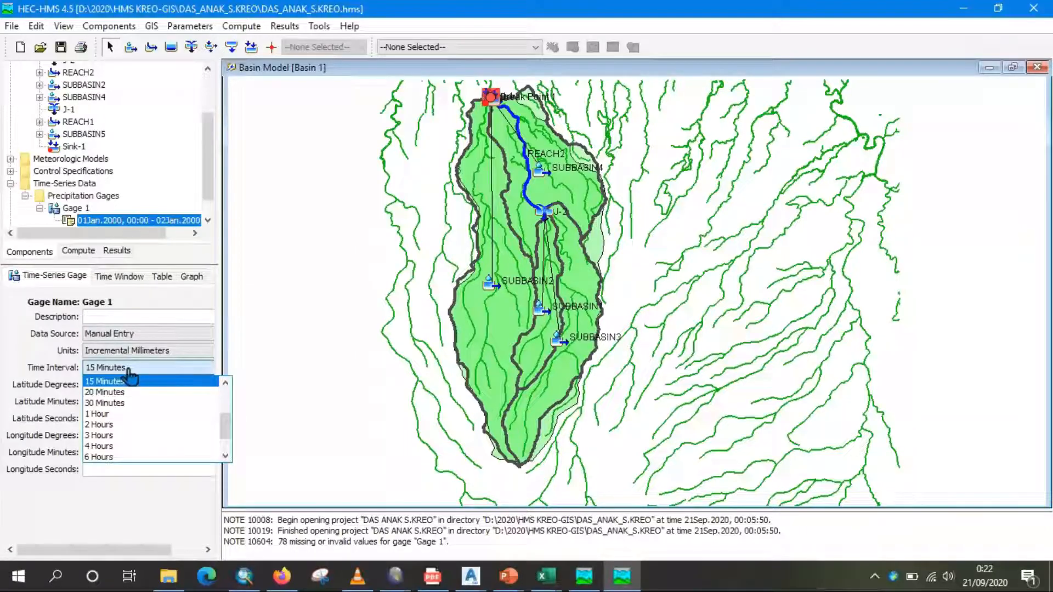
click(130, 417)
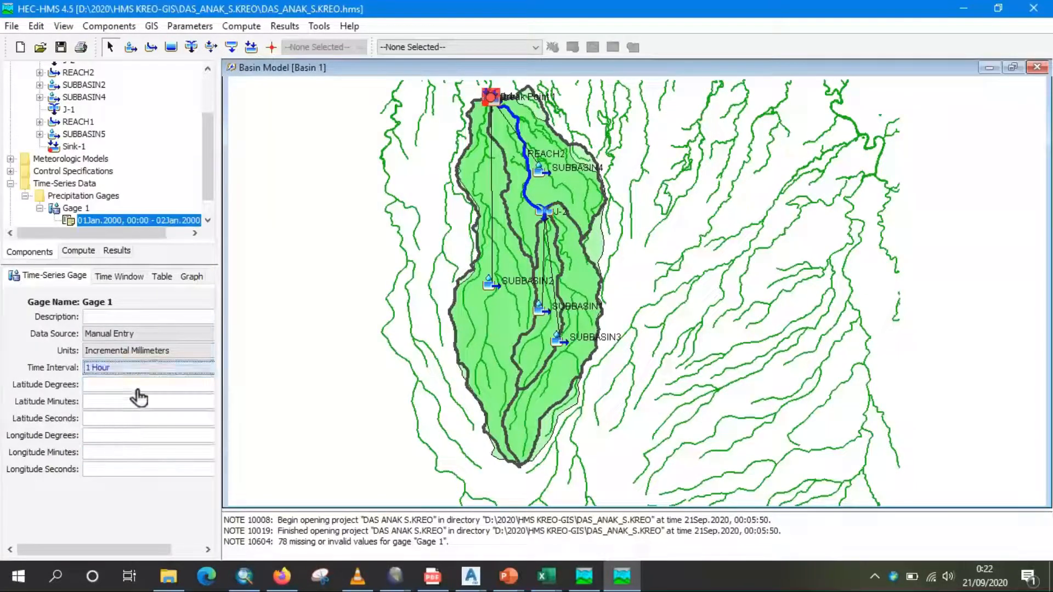
click(165, 278)
drag(213, 352, 217, 386)
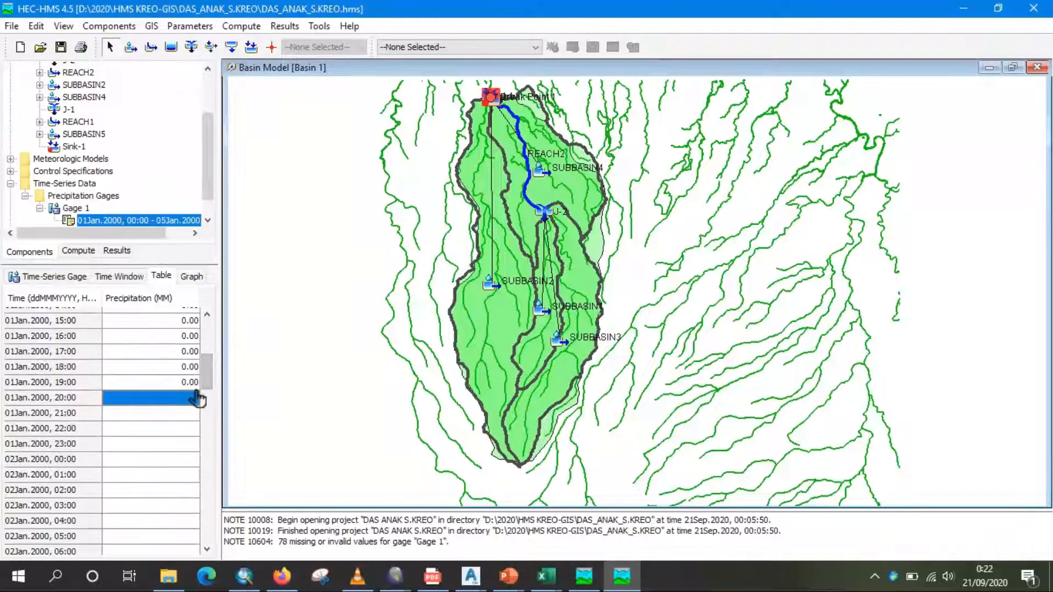
Step: Set the end of Gage 1's time window to 02Jan.2000 at 00:00
click(55, 275)
click(120, 276)
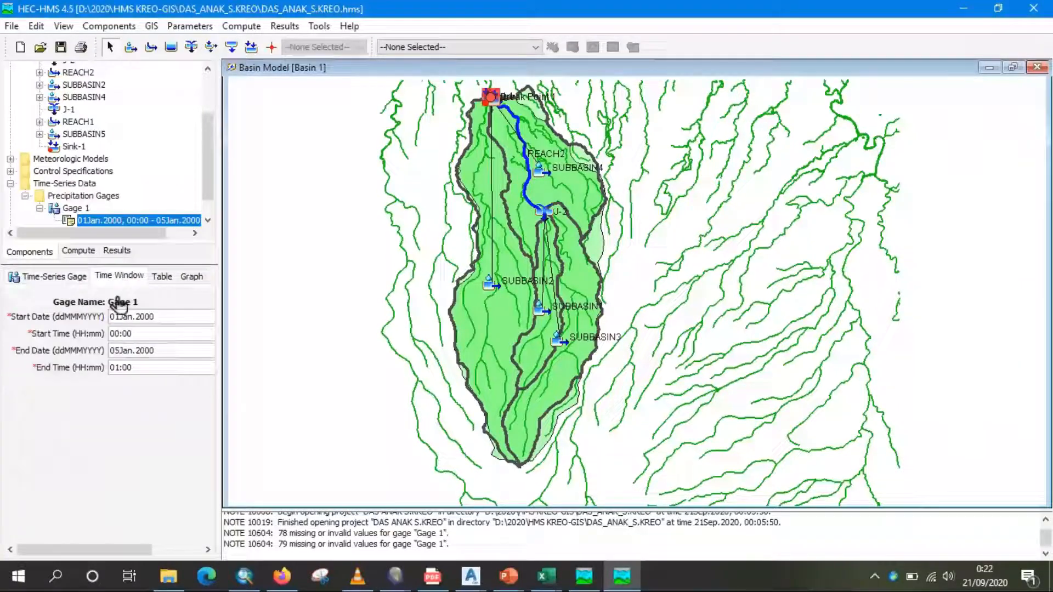
text(2)
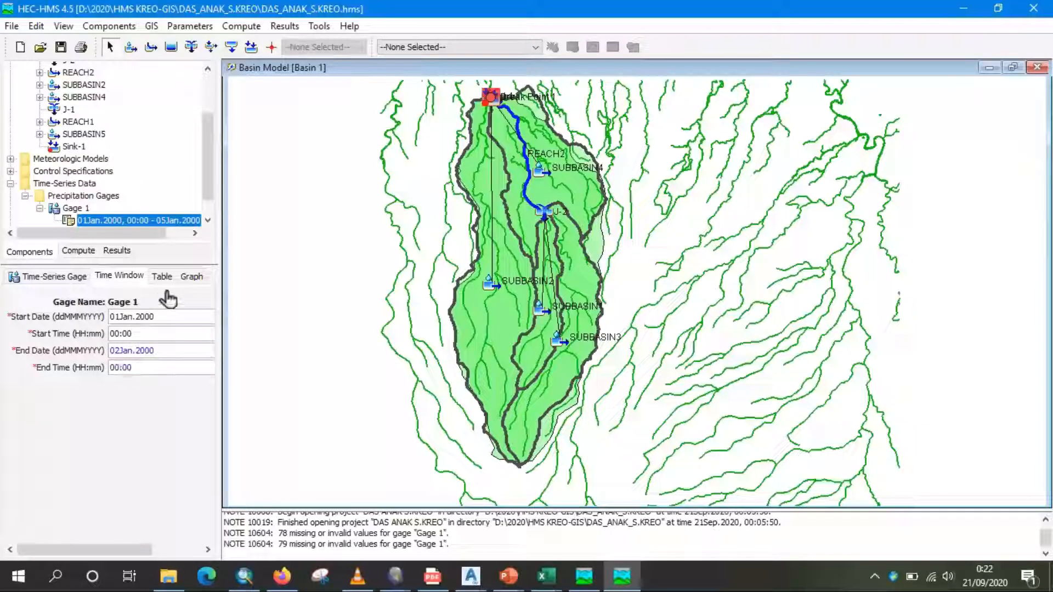
key(Return)
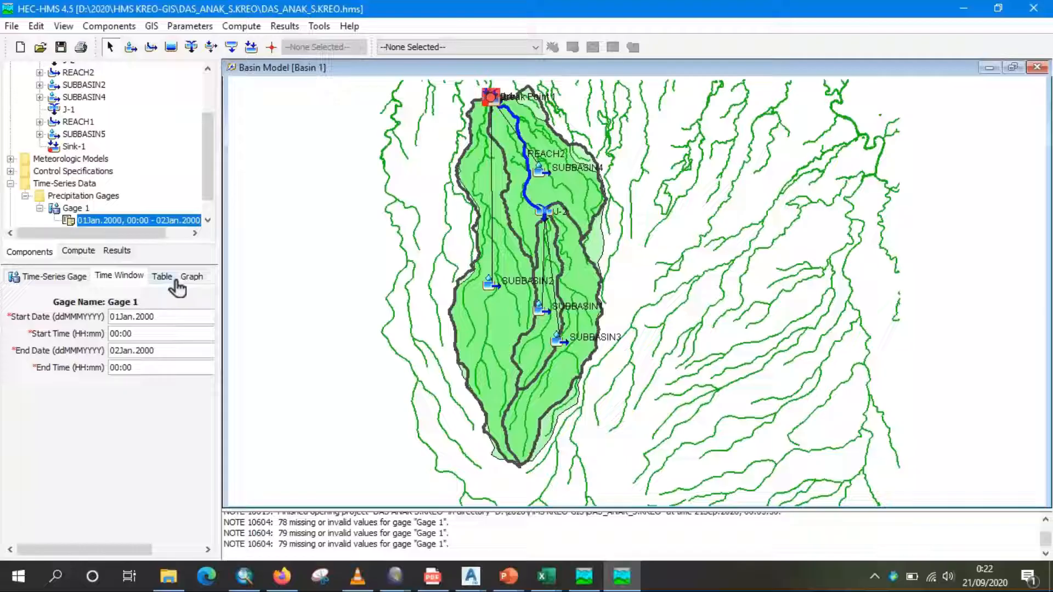
Step: Enter 0 precipitation in Gage 1's remaining table rows from 01Jan.2000, 20:00 to 02Jan.2000, 00:00
click(177, 280)
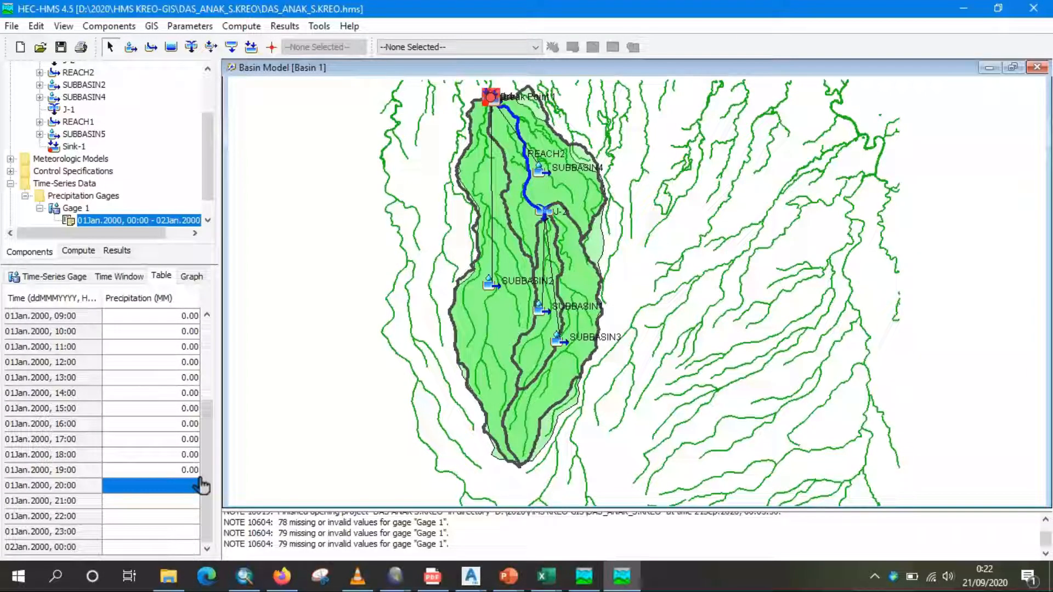
text(0)
key(Return)
text(0)
key(Return)
text(0)
key(Return)
text(0)
key(Return)
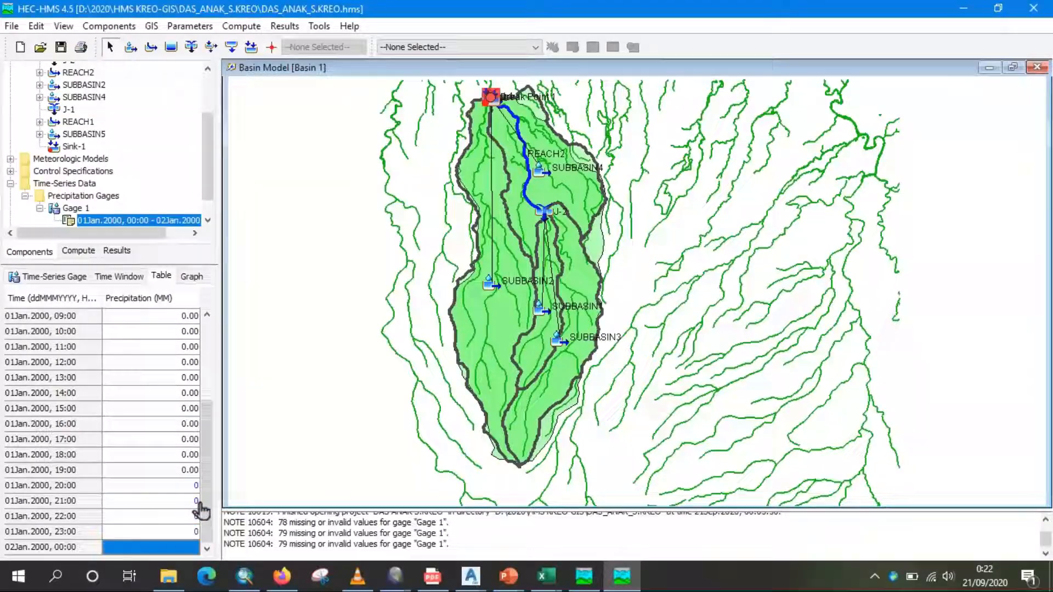
key(Return)
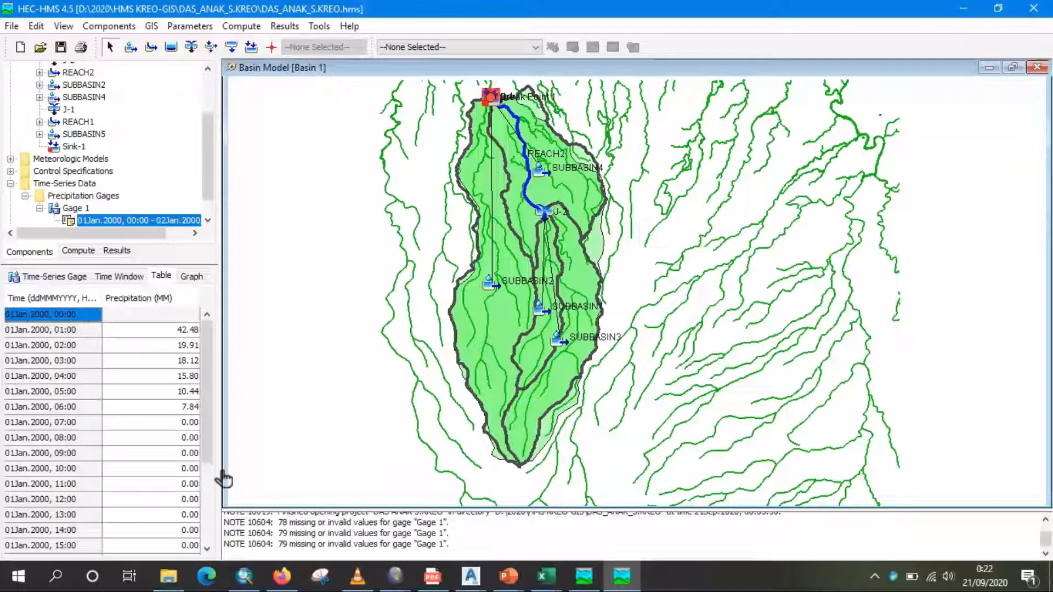
drag(210, 454, 207, 552)
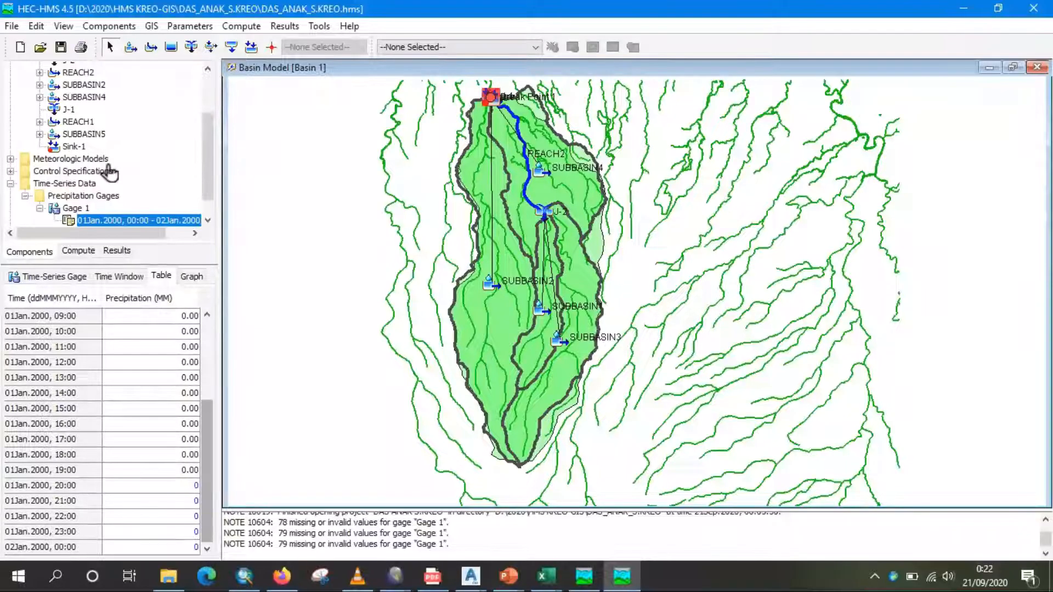
Step: Set Include Subbasins to Yes for Basin 1 in the Met 1 meteorologic model
click(10, 158)
click(58, 173)
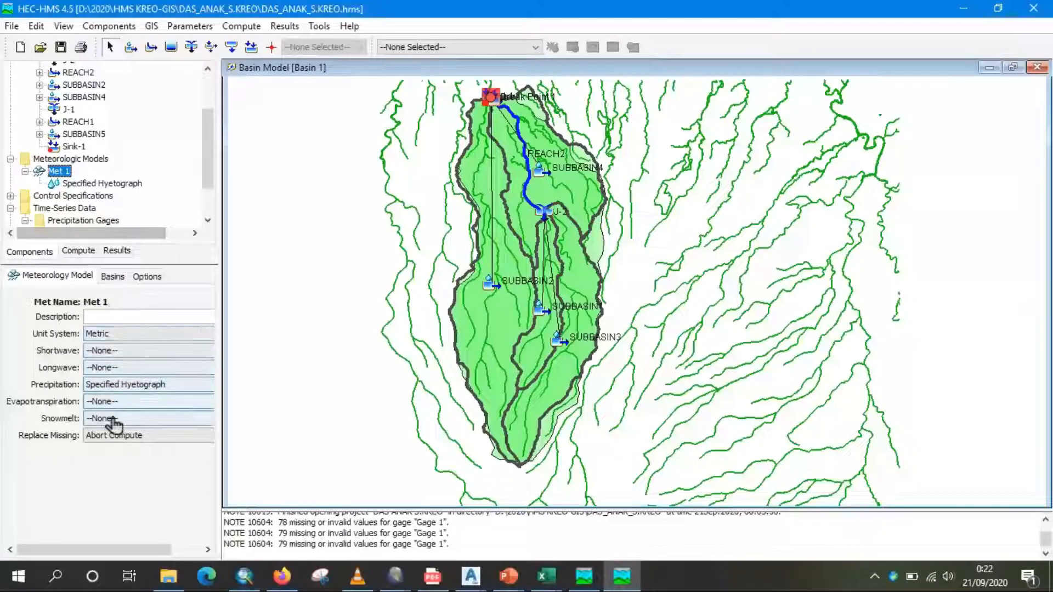
click(120, 277)
click(155, 329)
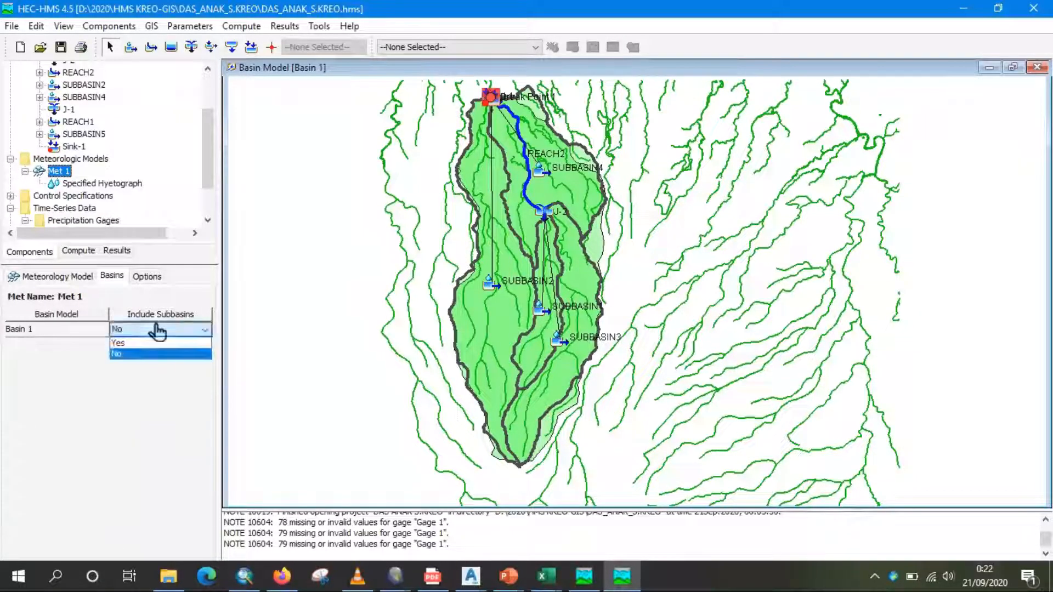
click(155, 353)
Step: Assign Gage 1 to SUBBASIN1 through SUBBASIN5 in Met 1's Specified Hyetograph
click(93, 185)
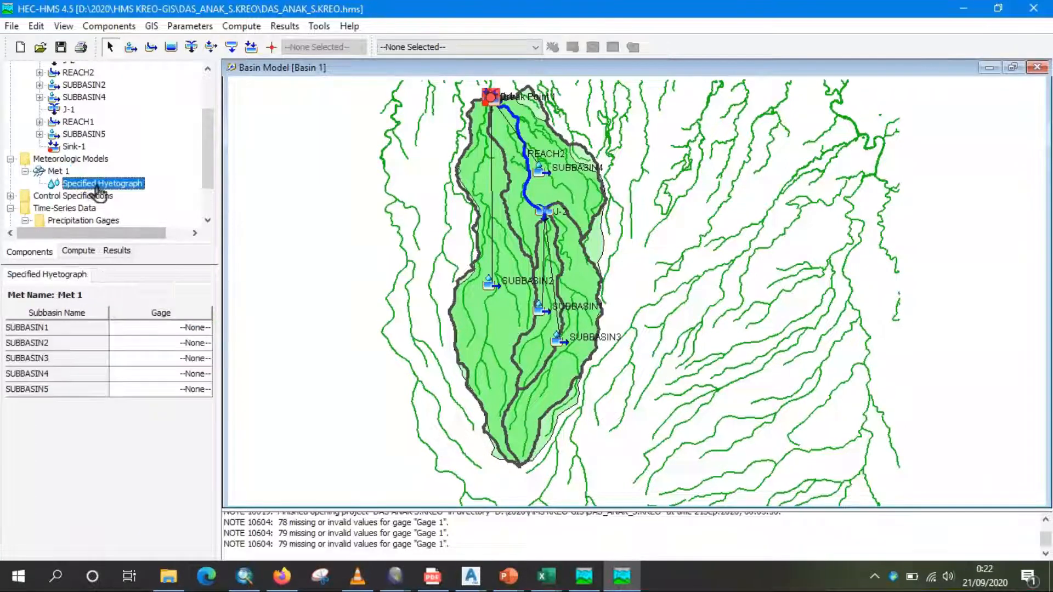
click(171, 329)
click(171, 352)
click(170, 344)
click(172, 370)
click(171, 362)
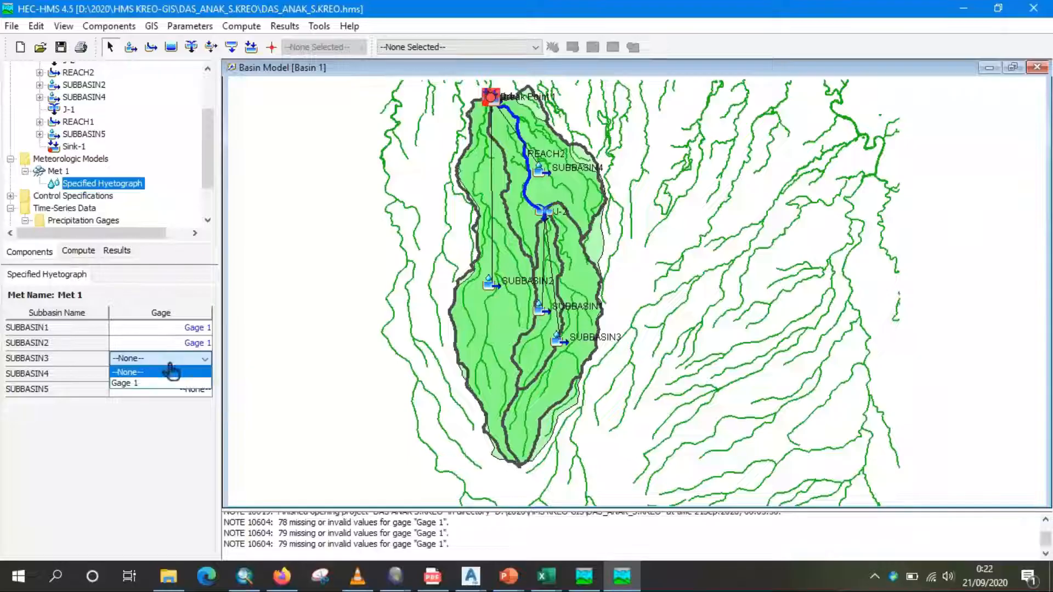
click(170, 383)
click(169, 384)
click(169, 402)
click(169, 390)
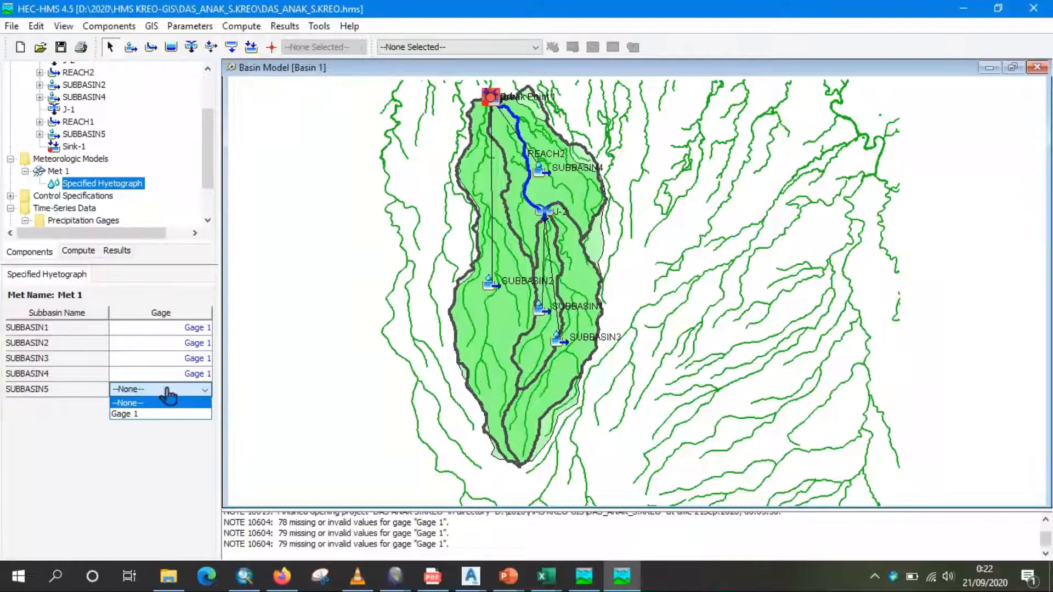
click(166, 419)
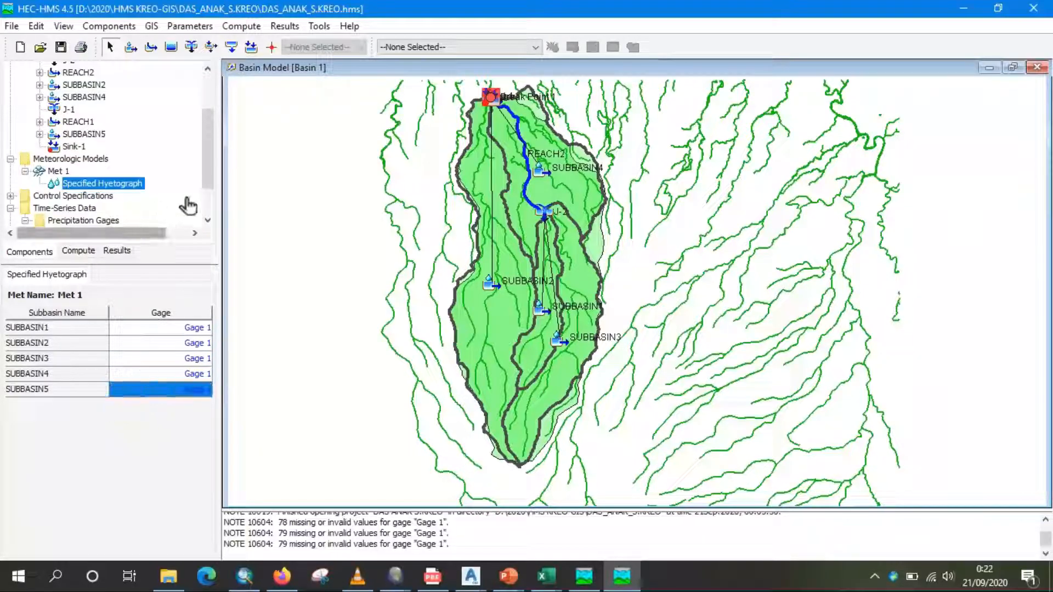
Step: Set Control 1 to start on 01Jan2000 at 00:00 and end on 02Jan2000 at 00:00
scroll(211, 170, down, 2)
click(10, 146)
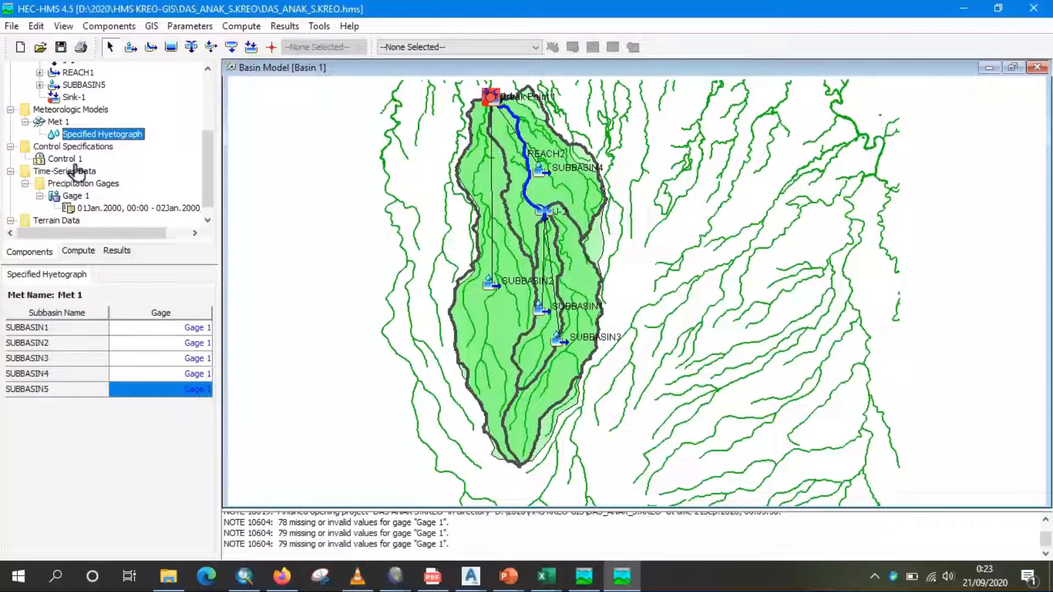
click(59, 122)
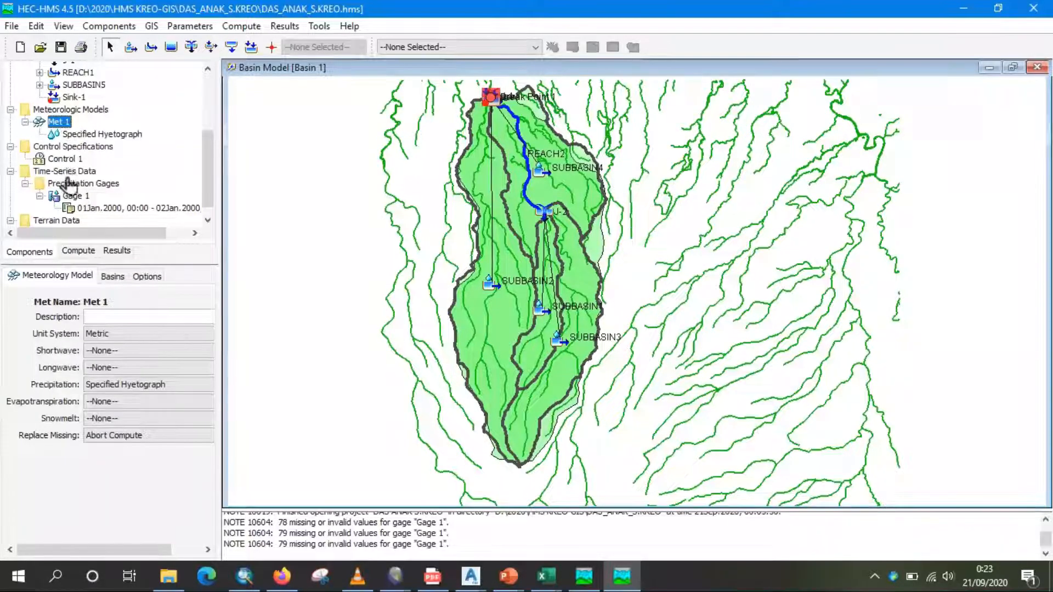
click(67, 159)
click(142, 334)
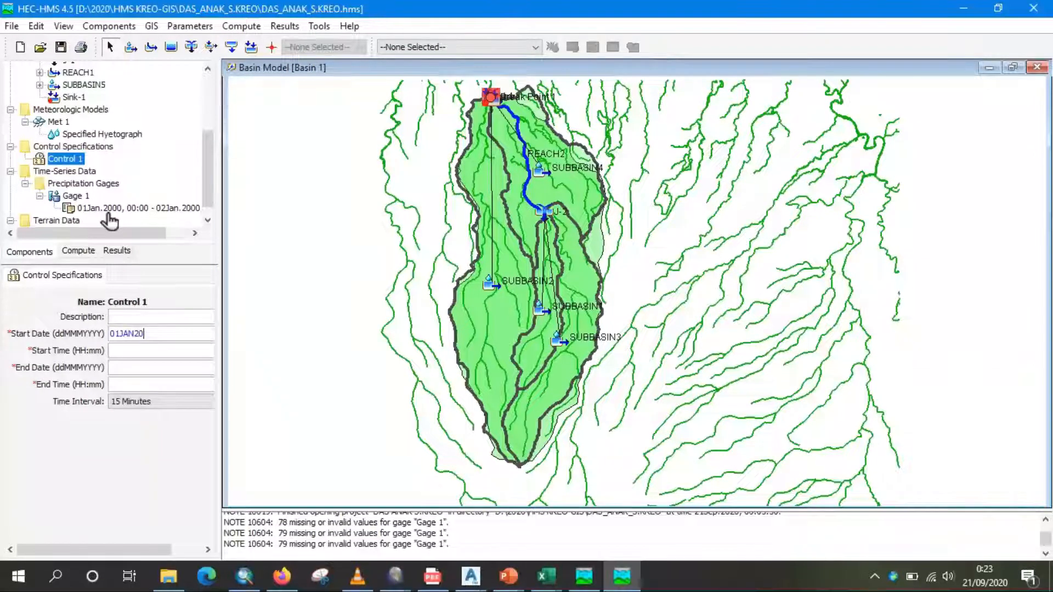
click(169, 352)
click(152, 368)
text(02J)
click(153, 388)
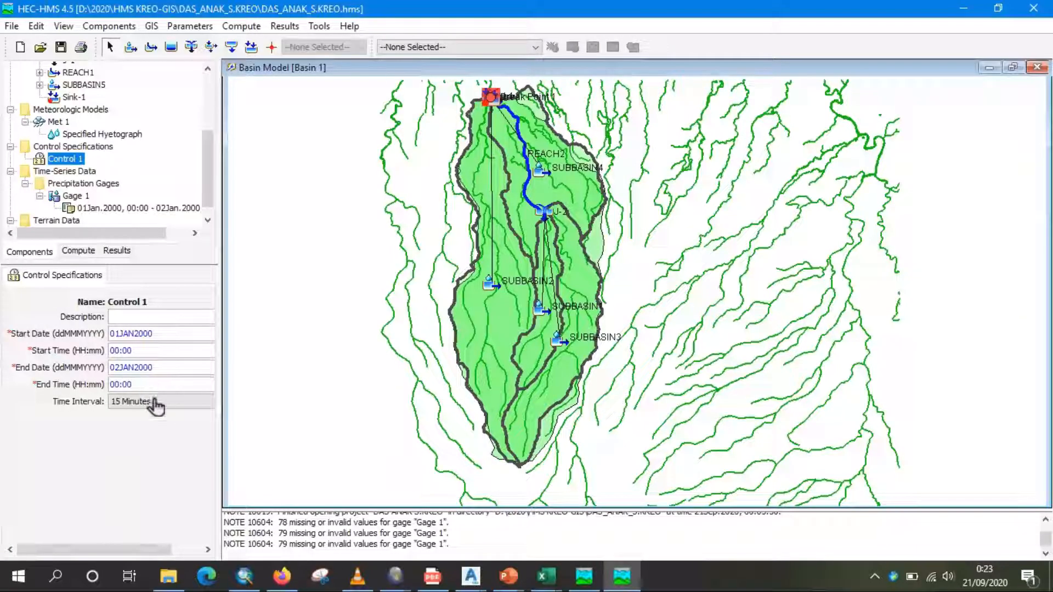
Step: Set Control 1's time interval to 1 Hour and save the project
click(156, 406)
click(149, 454)
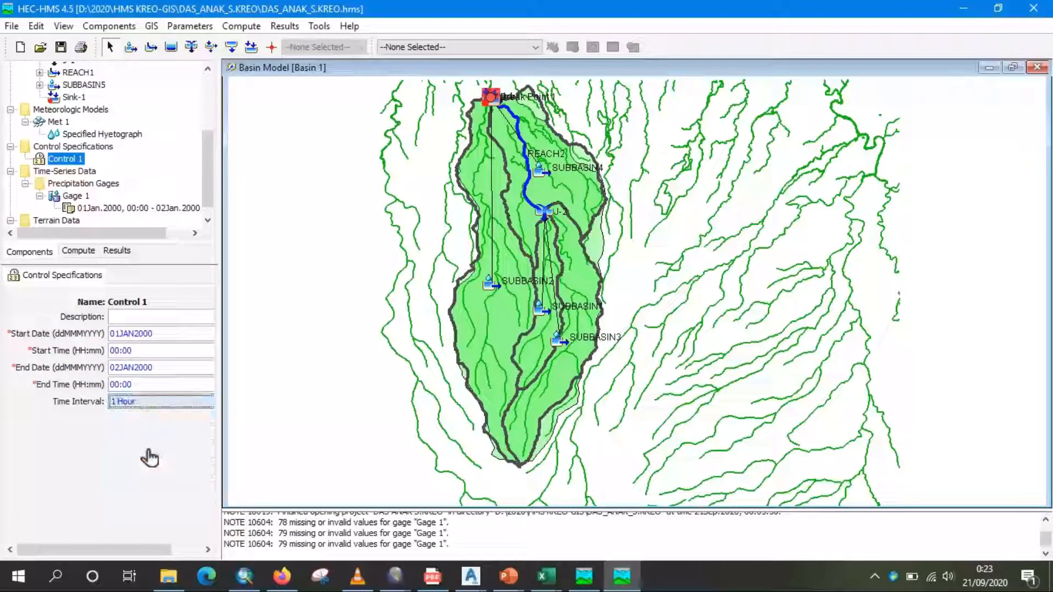
click(61, 49)
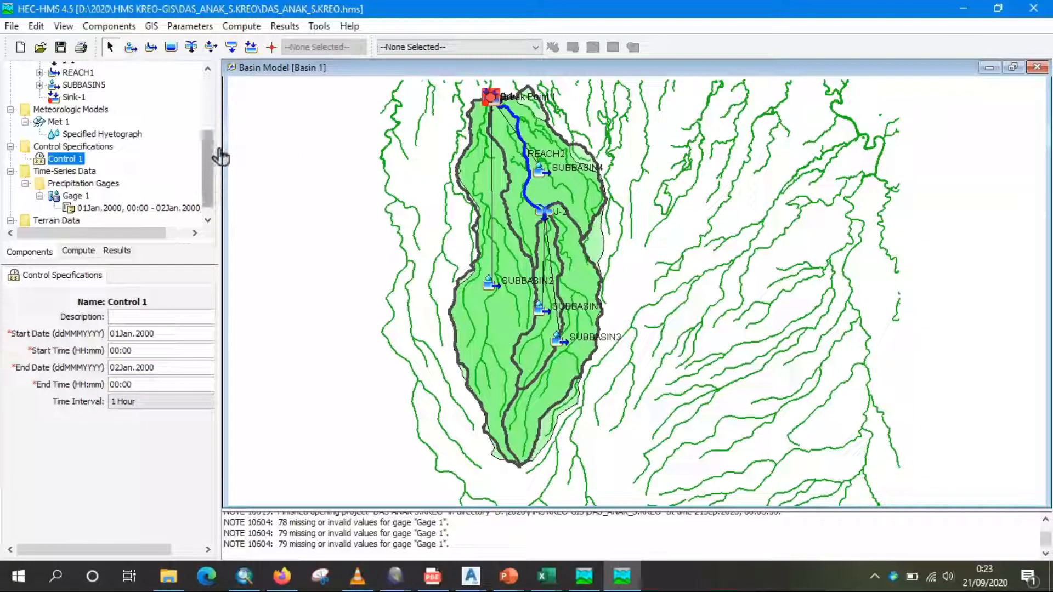
Step: Create the simulation run Run 1 using basin model Basin 1, meteorologic model Met 1 and control specifications Control 1
click(246, 30)
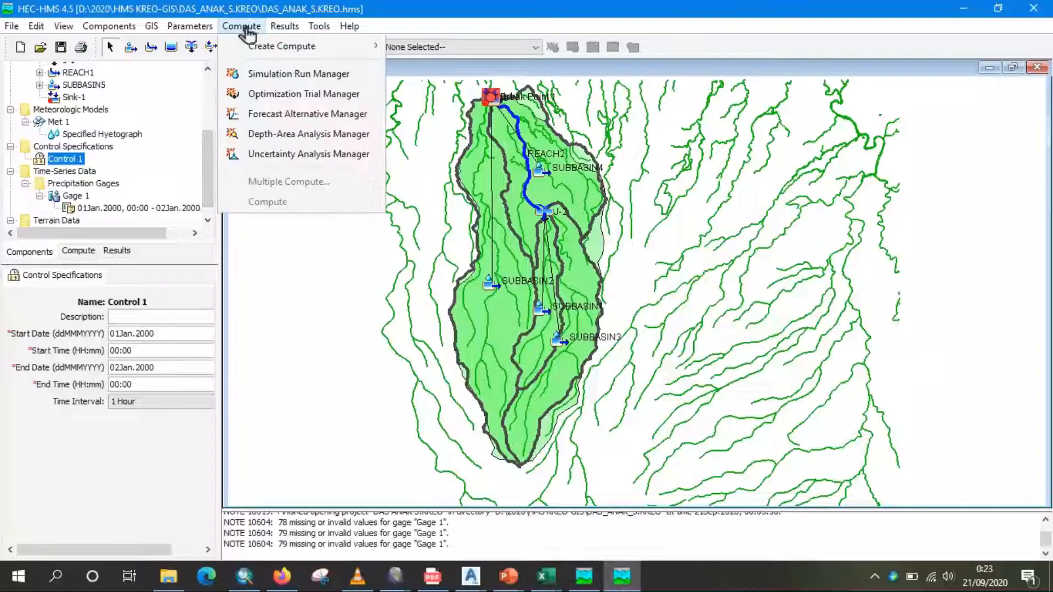
mouse_move(256, 53)
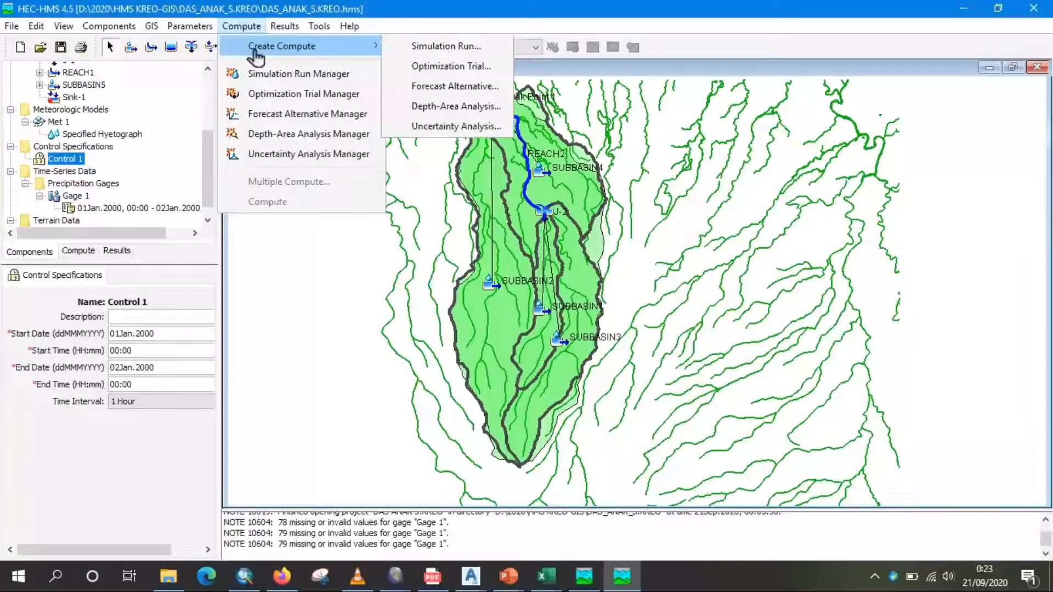
click(446, 49)
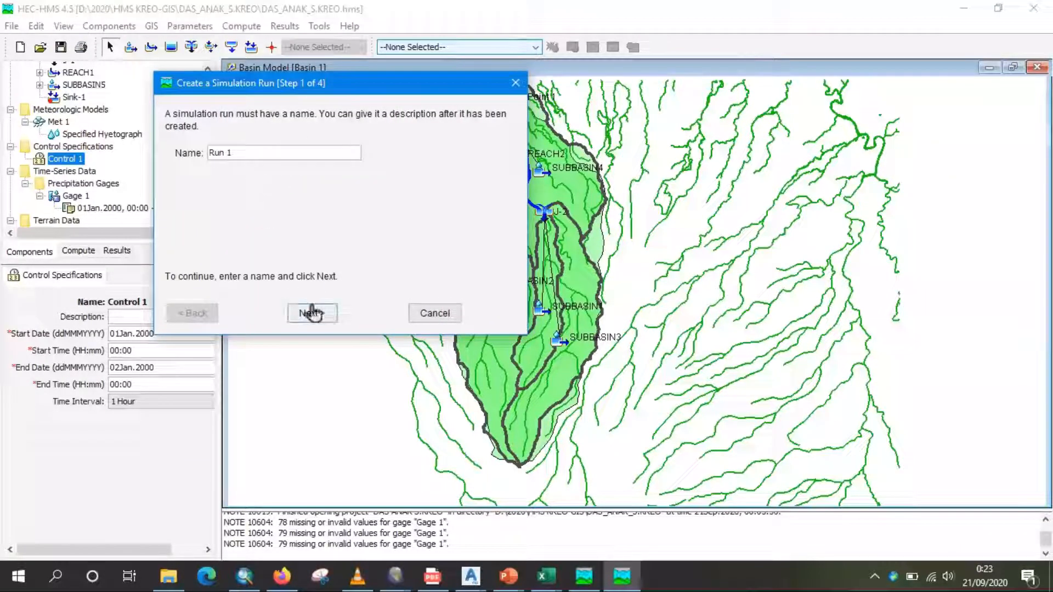
click(329, 319)
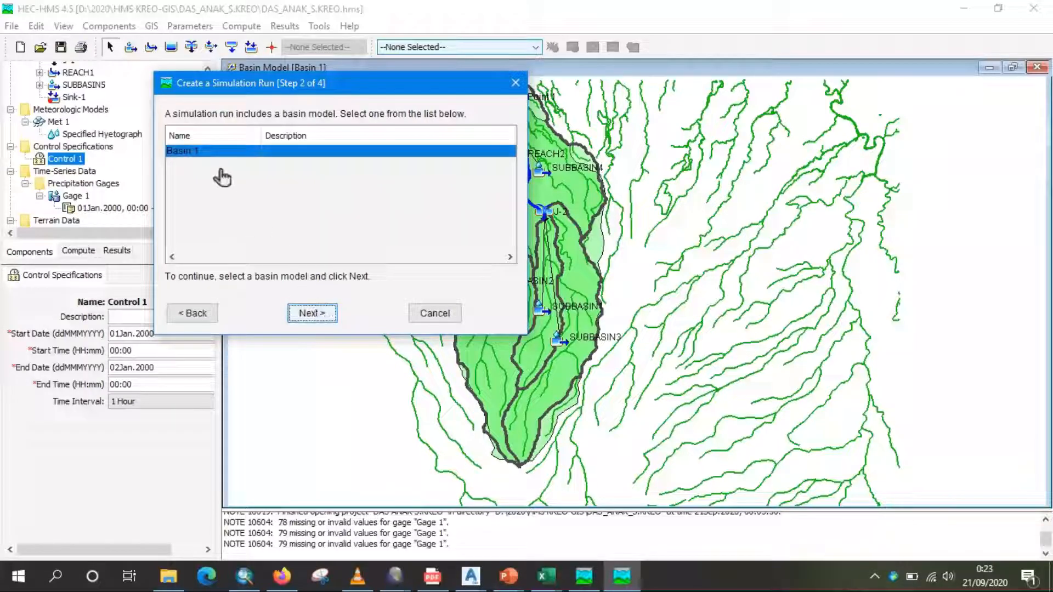
click(328, 317)
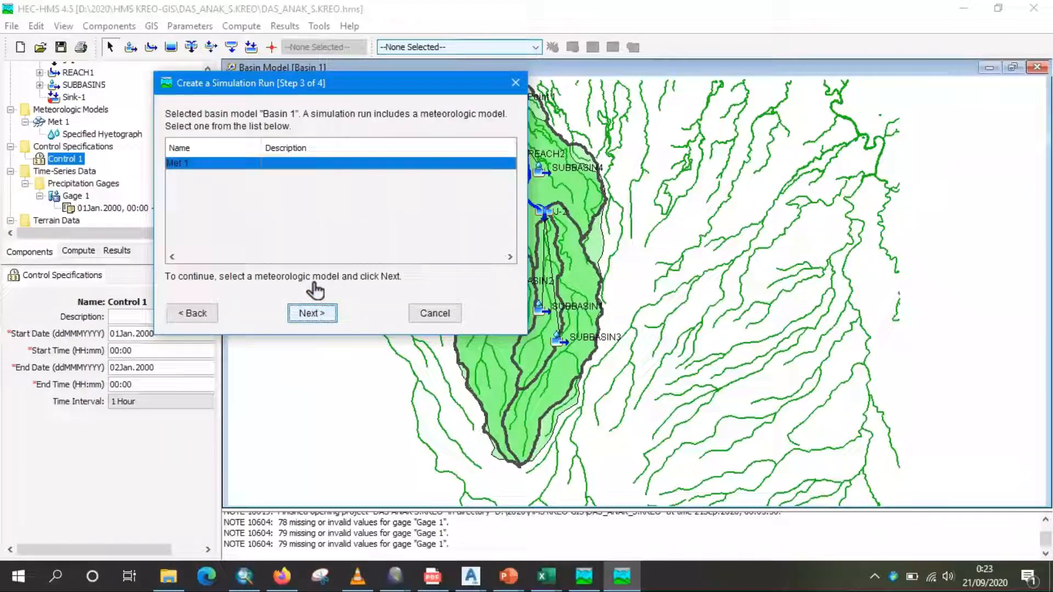
click(309, 317)
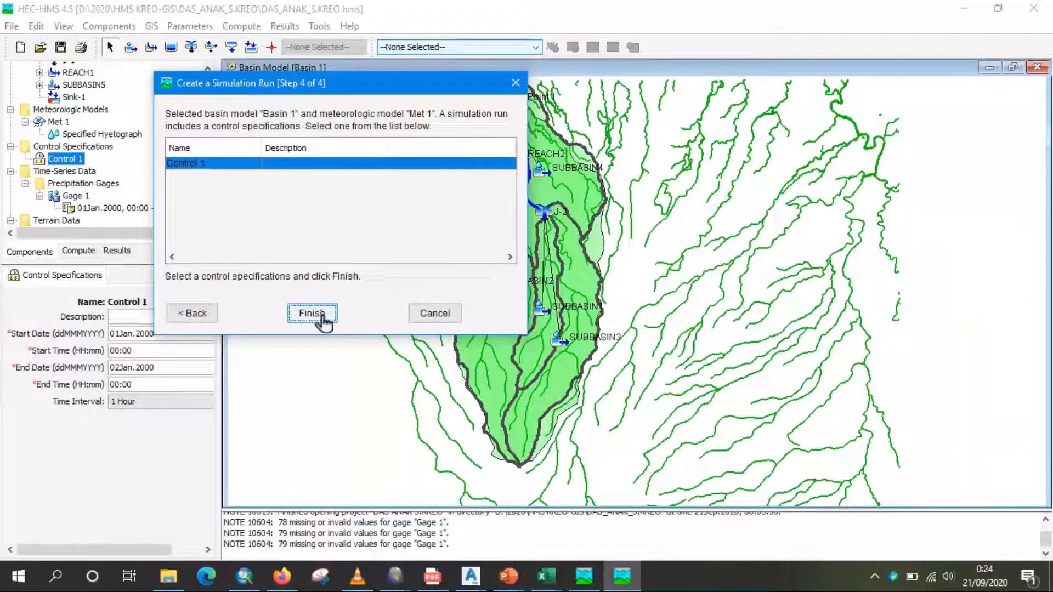
click(323, 319)
Step: Compute simulation Run 1, close the progress window and enlarge the message log to review its entries
click(85, 260)
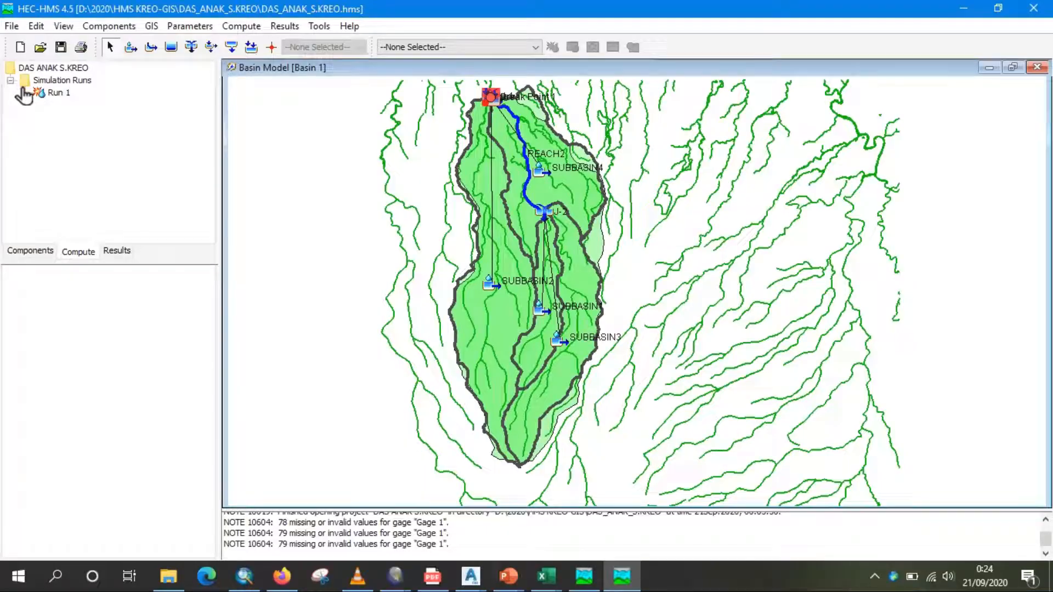
click(63, 96)
right_click(74, 96)
click(112, 104)
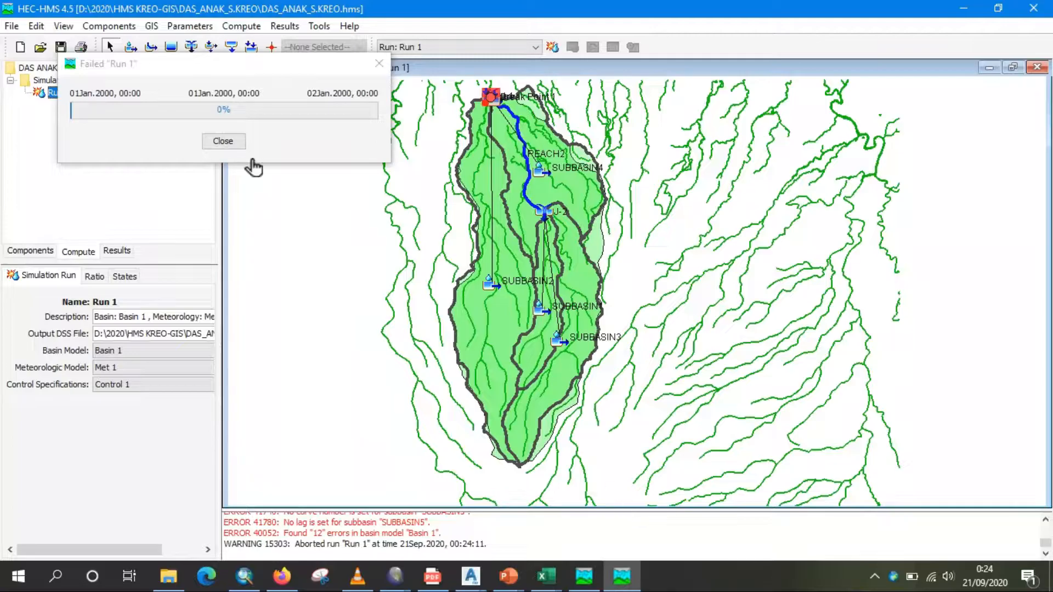
click(233, 143)
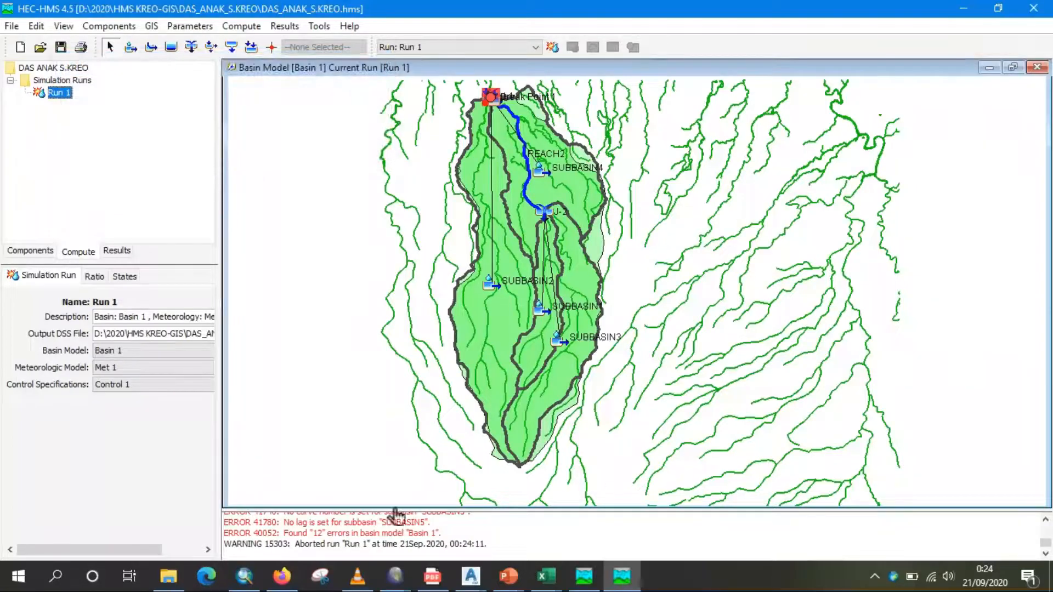
drag(398, 513, 390, 480)
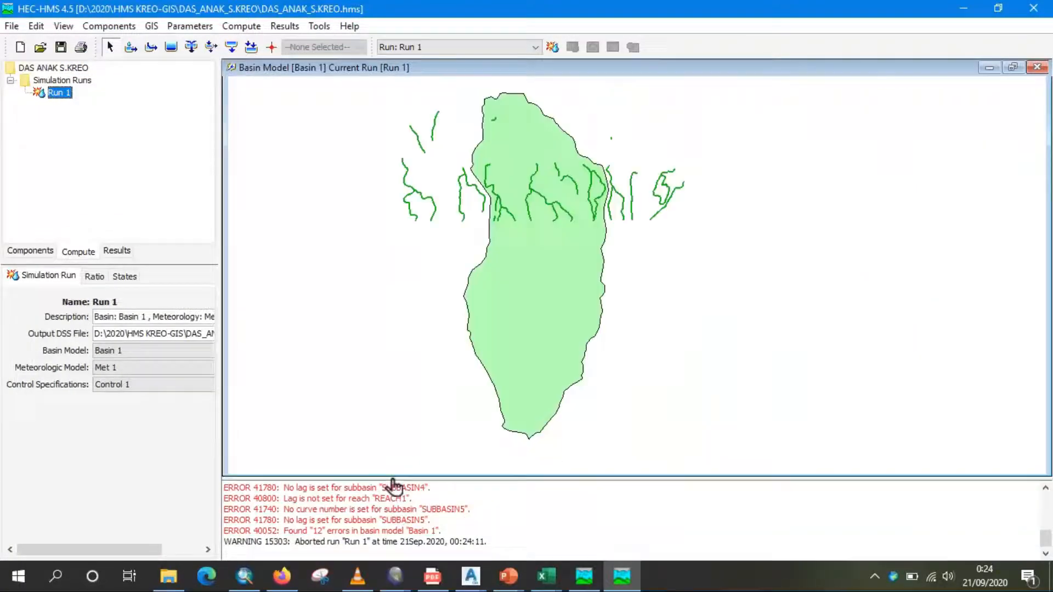
scroll(413, 527, up, 5)
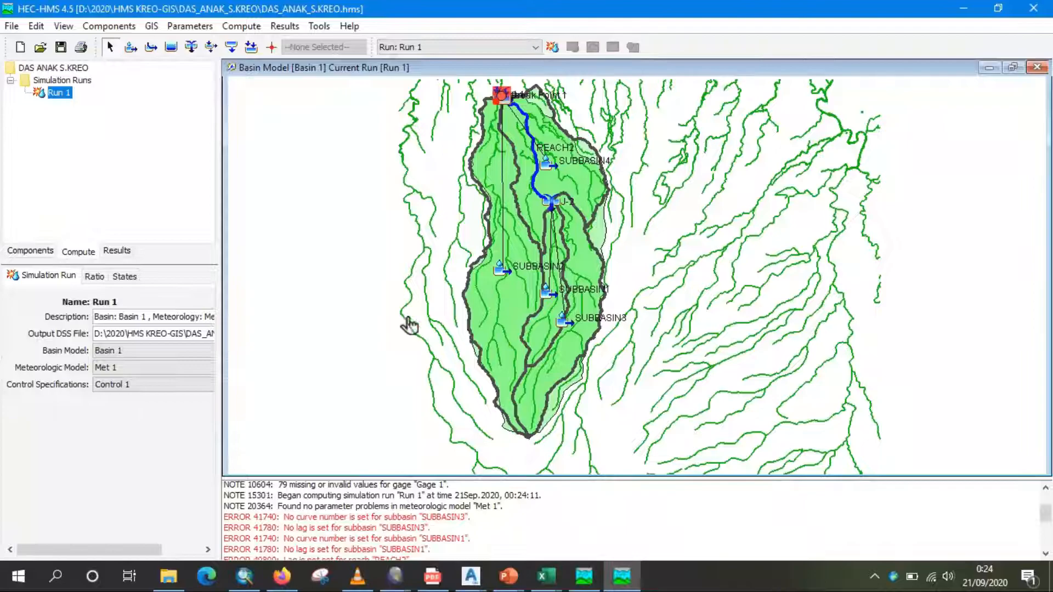
Step: Examine SUBBASIN2's general properties and its Loss and Transform parameters
click(512, 280)
drag(210, 342, 206, 383)
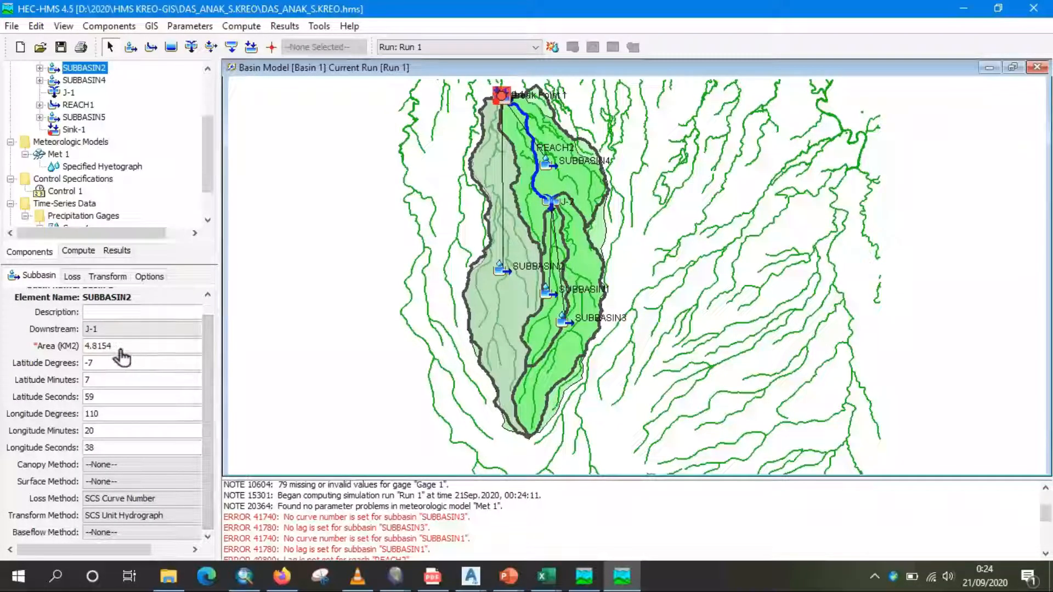
click(80, 279)
click(110, 280)
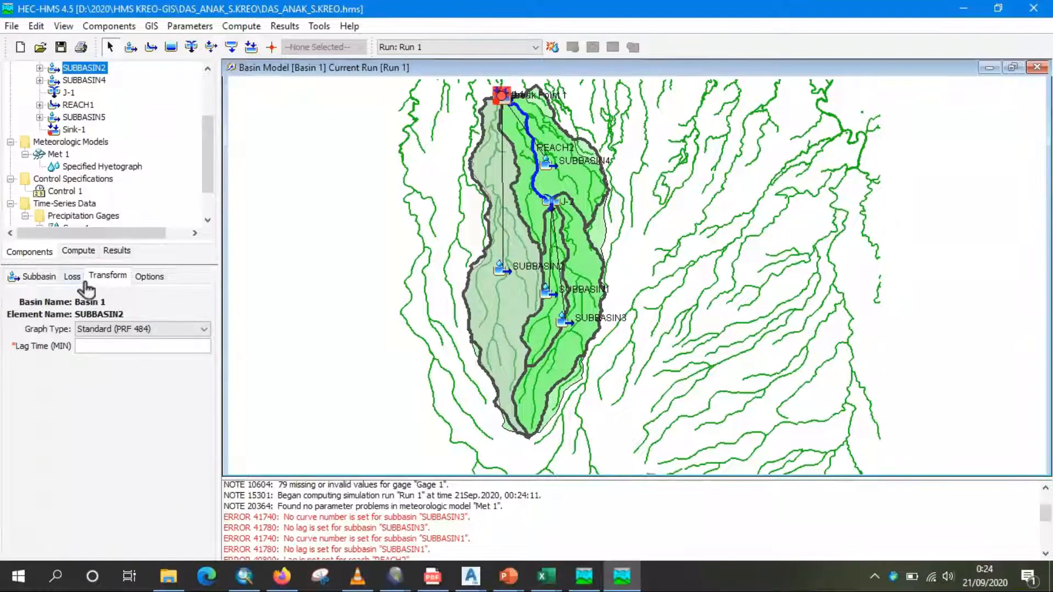
click(83, 280)
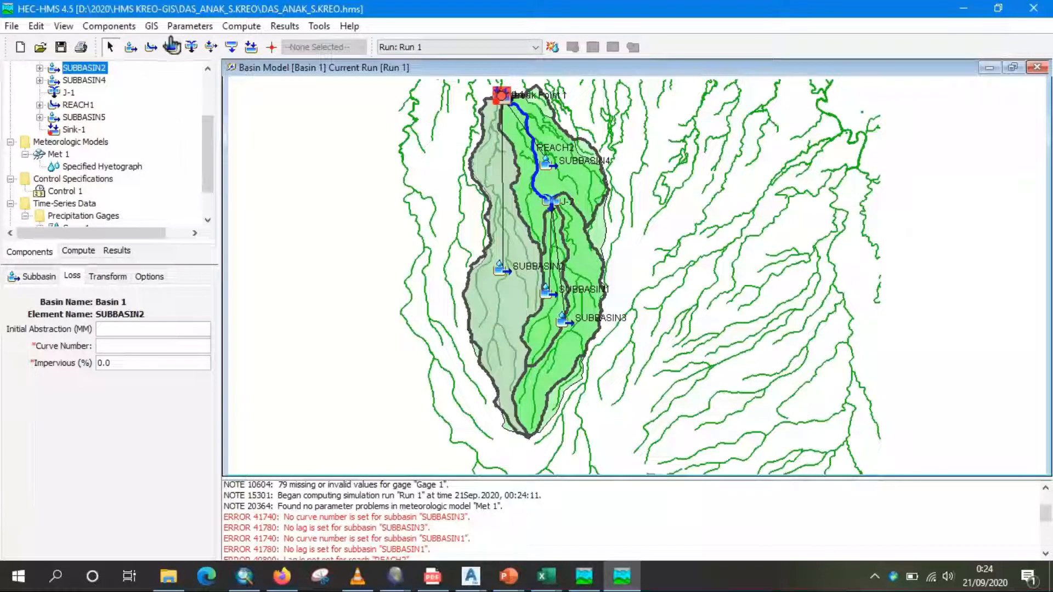
Step: Open the SCS Curve Number loss table for all elements and sort the subbasins alphabetically
click(192, 27)
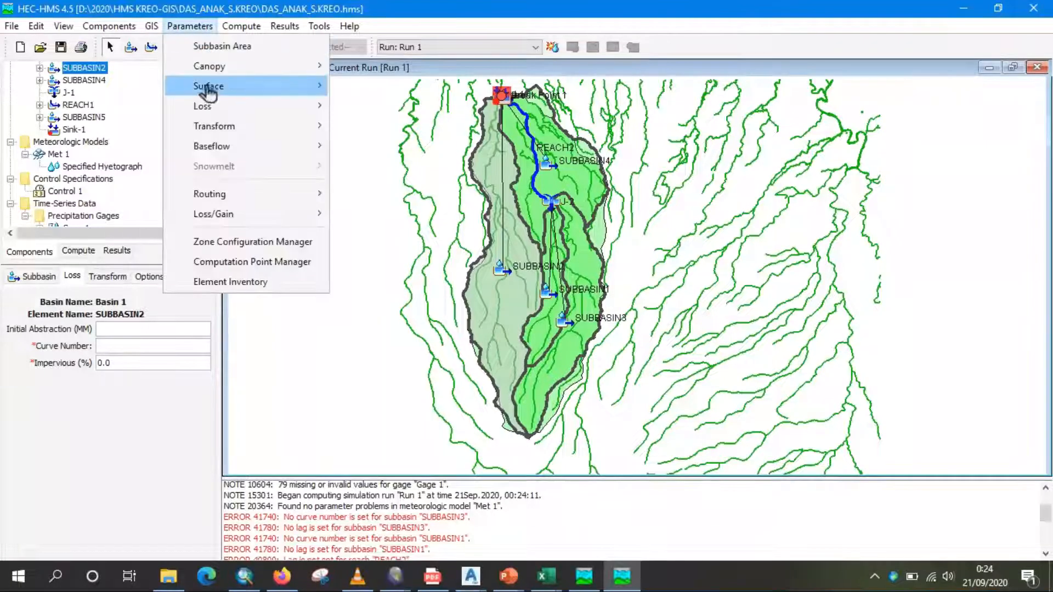
mouse_move(207, 90)
mouse_move(212, 113)
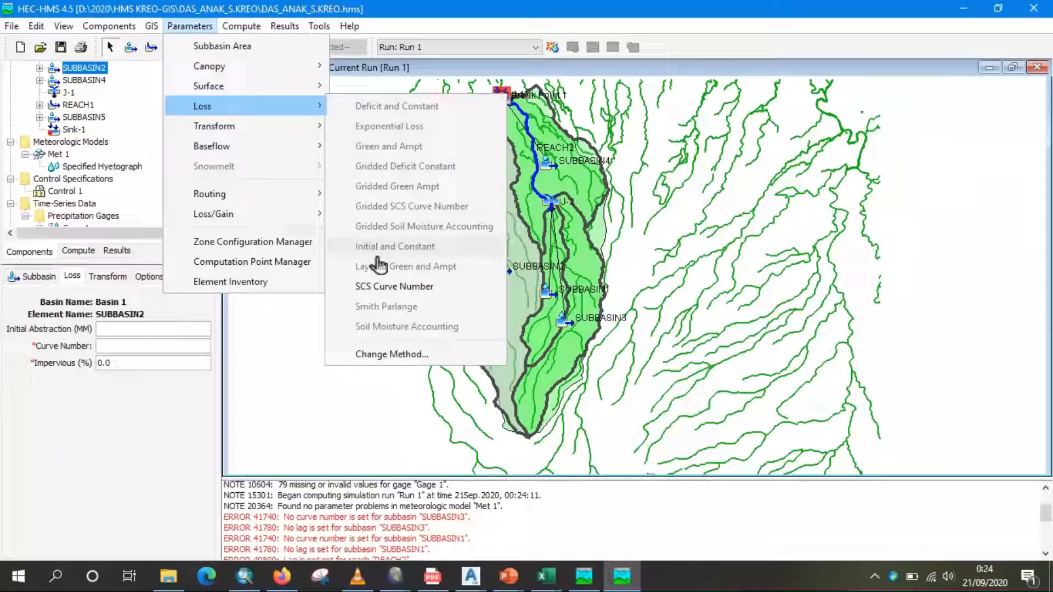
click(386, 287)
click(336, 97)
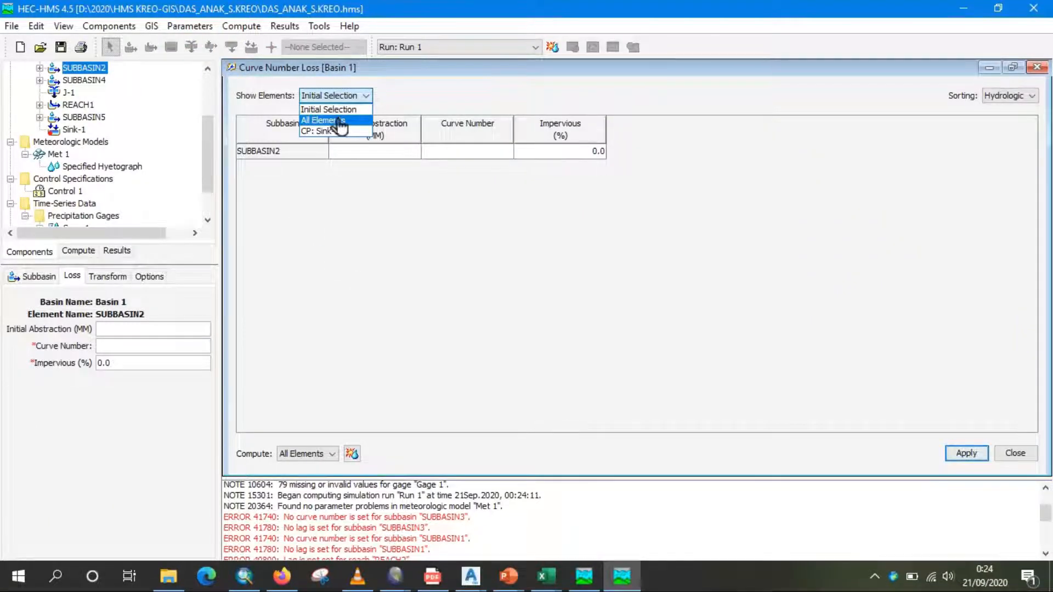
click(339, 120)
click(1019, 96)
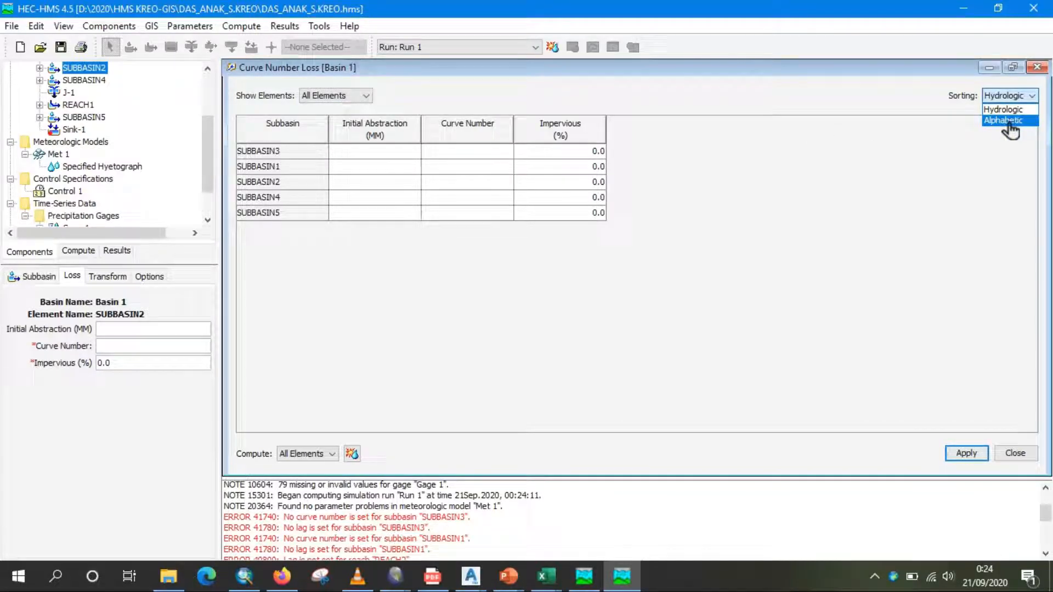
click(1009, 121)
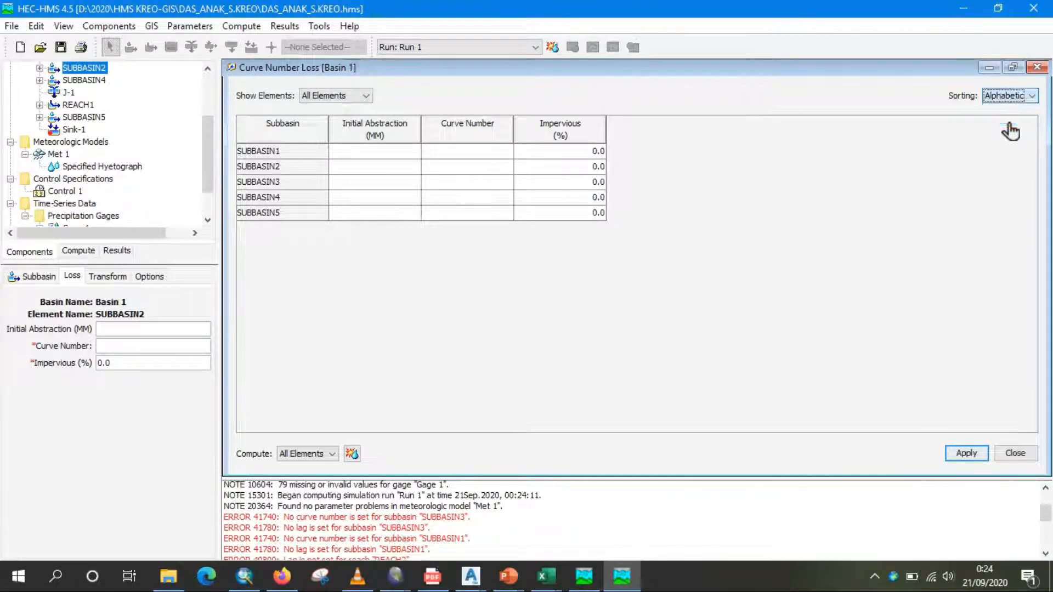
Step: Set the initial abstraction to 5 mm for SUBBASIN1 through SUBBASIN5
click(400, 154)
key(Return)
text(5)
key(Return)
text(5)
key(Return)
text(5)
key(Return)
text(5)
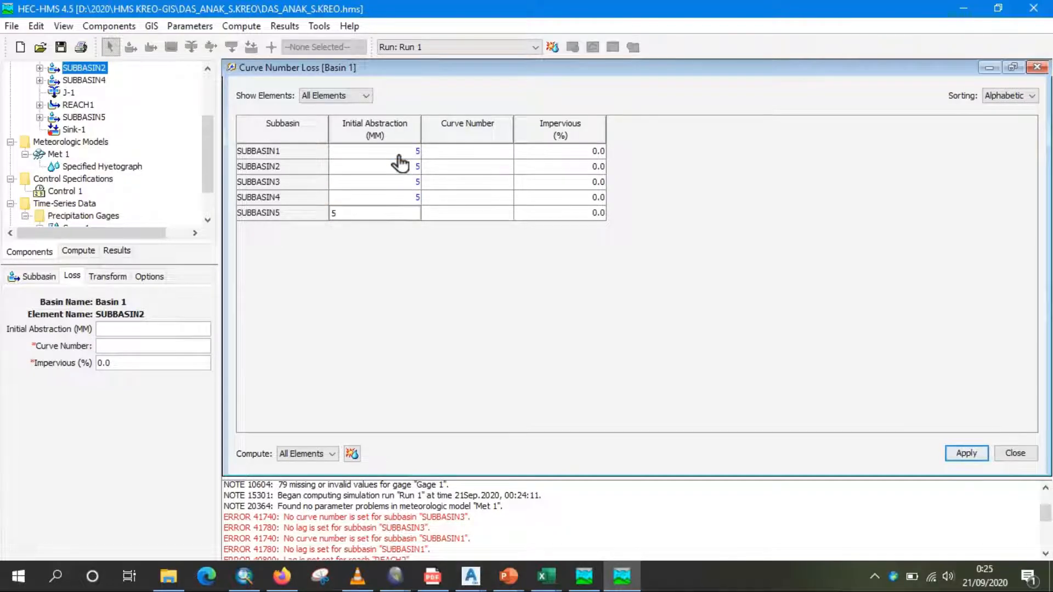
key(Return)
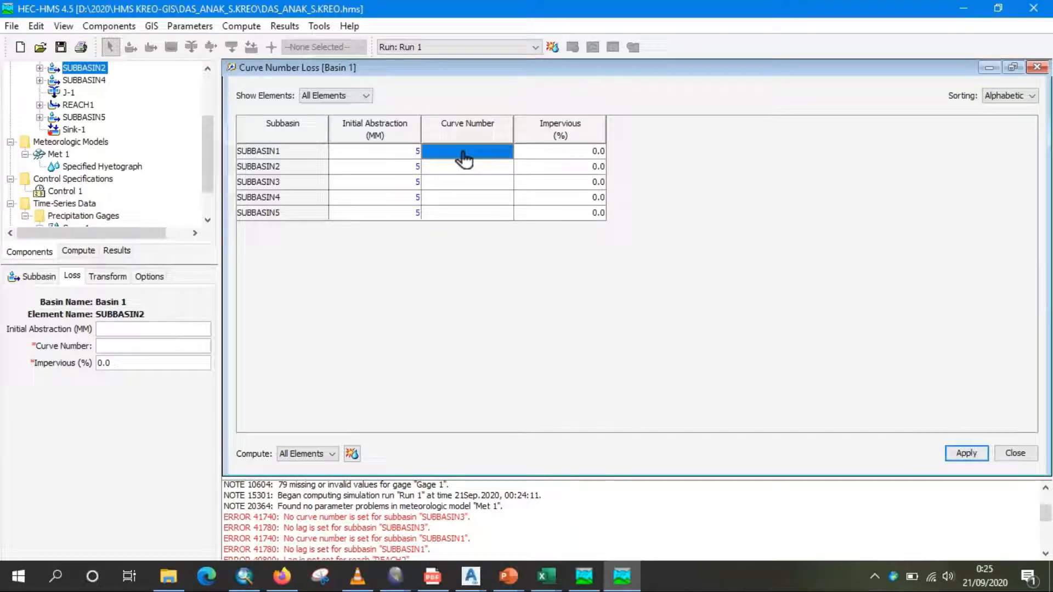
Step: Set the curve number to 70 for all five subbasins
text(70)
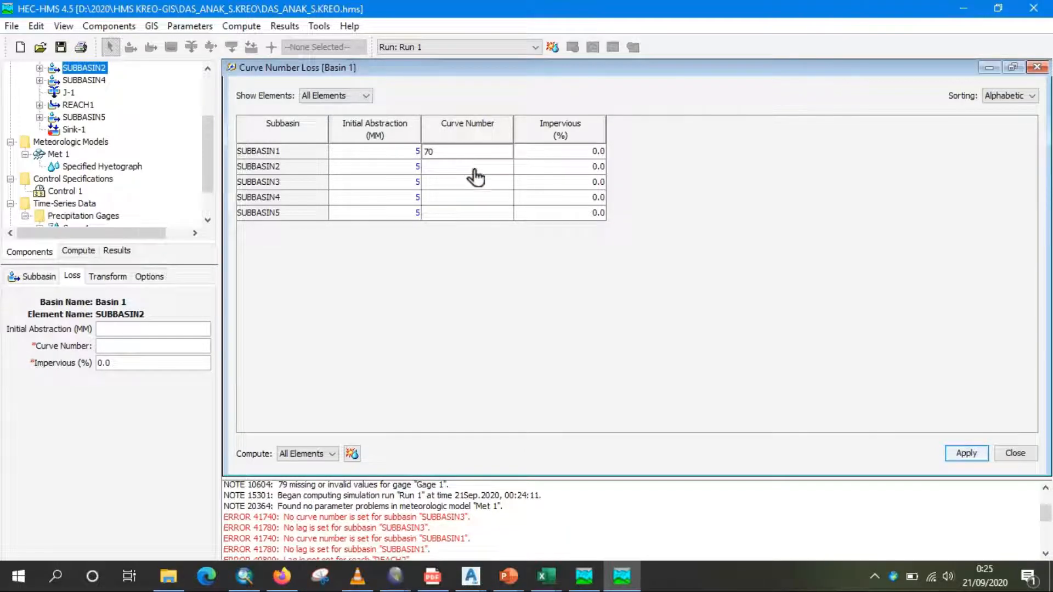
key(Return)
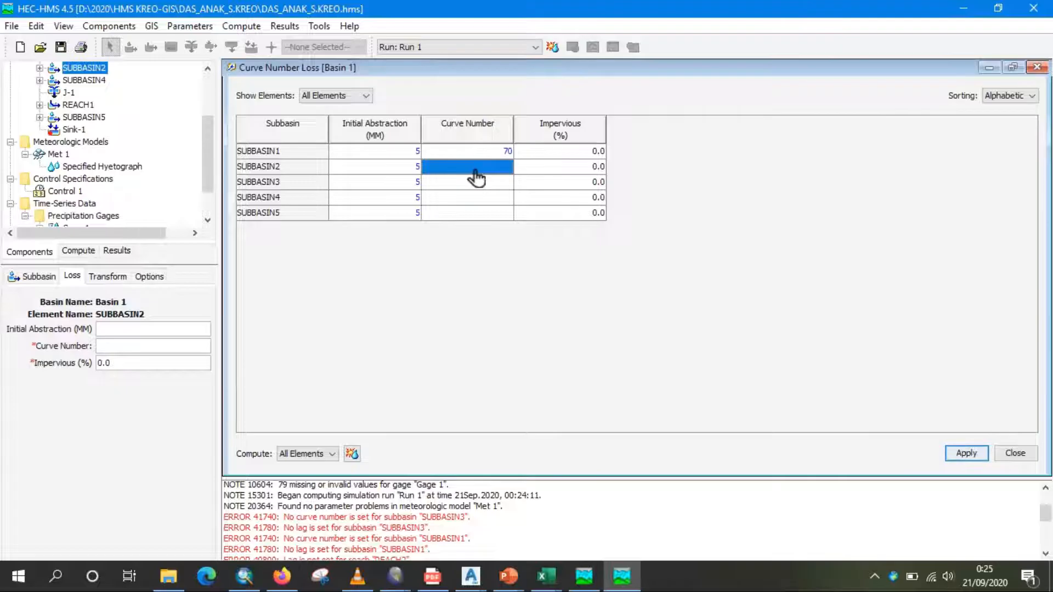
text(70)
key(Return)
text(70)
key(Return)
text(70)
key(Return)
text(70)
key(Return)
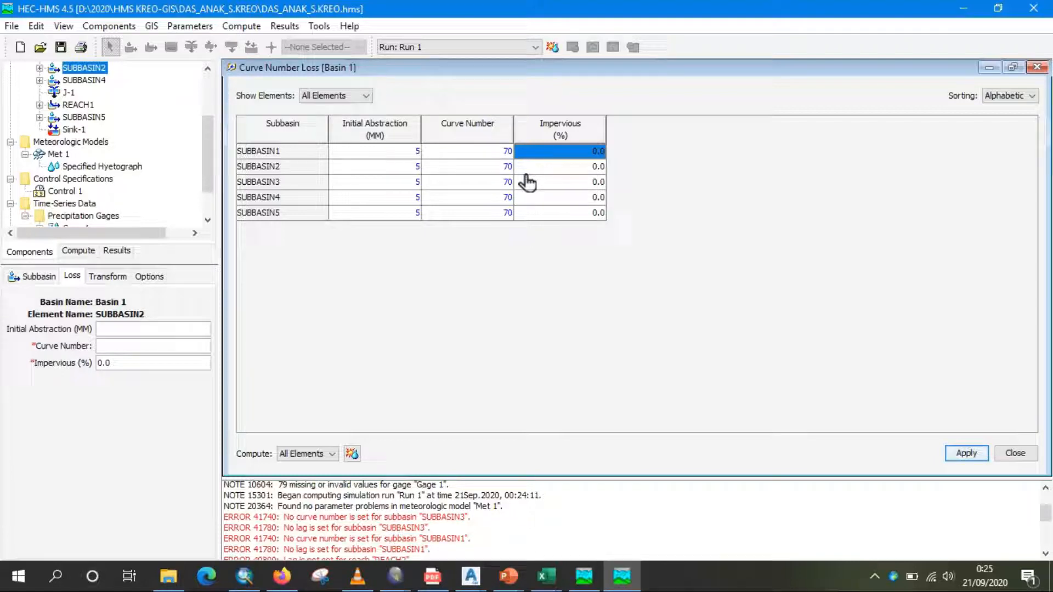
Step: Set the impervious percentage to 10 for all five subbasins, then apply and close the loss table
text(10)
key(Return)
text(10)
key(Return)
text(10)
key(Return)
text(10)
key(Return)
text(1)
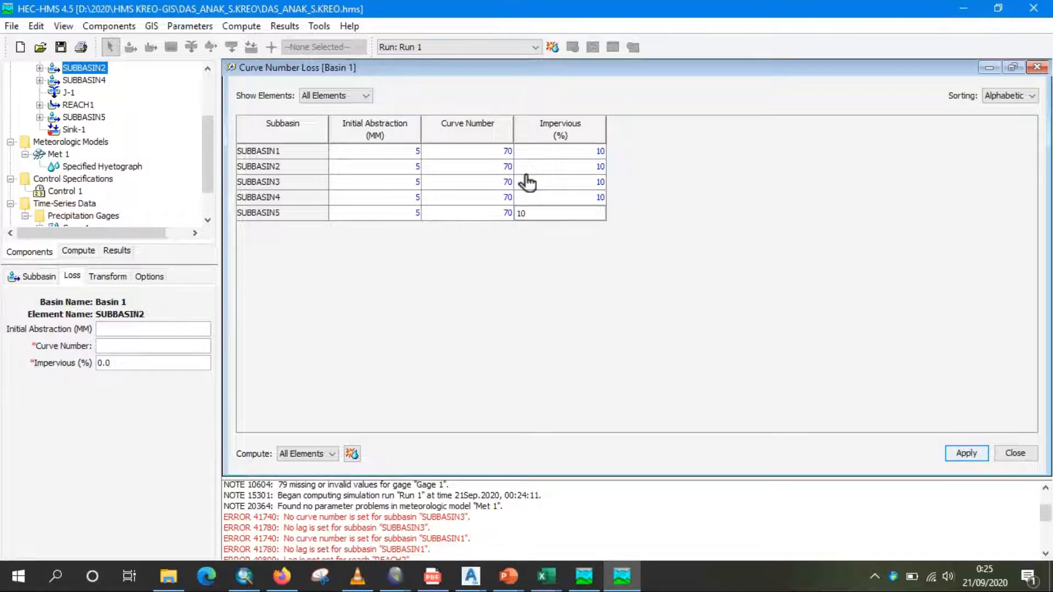
key(Return)
click(965, 455)
click(1015, 455)
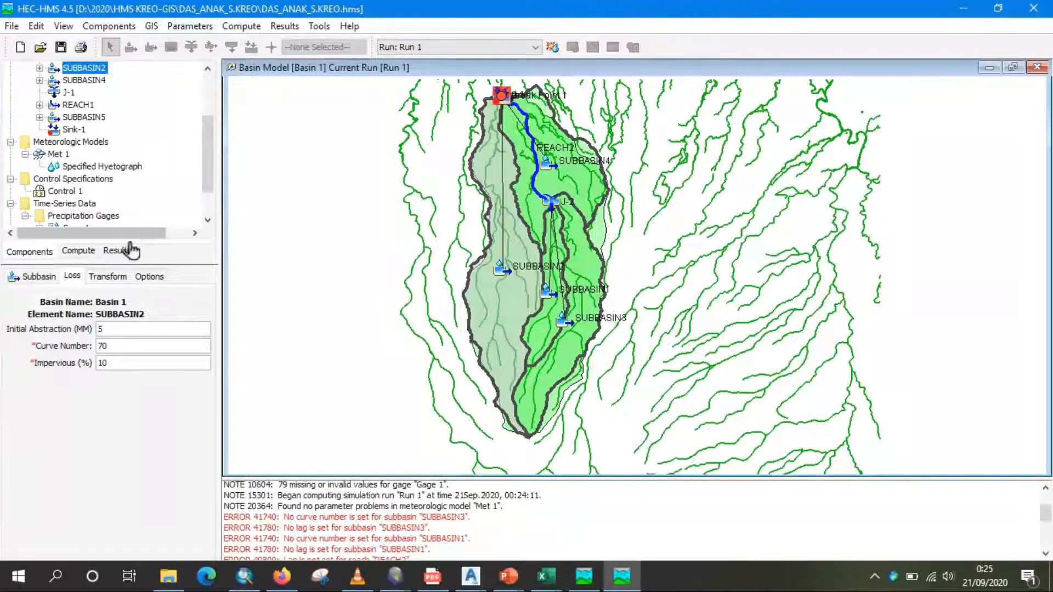
Step: Open the SCS Unit Hydrograph transform table for all elements and sort the subbasins alphabetically
click(107, 276)
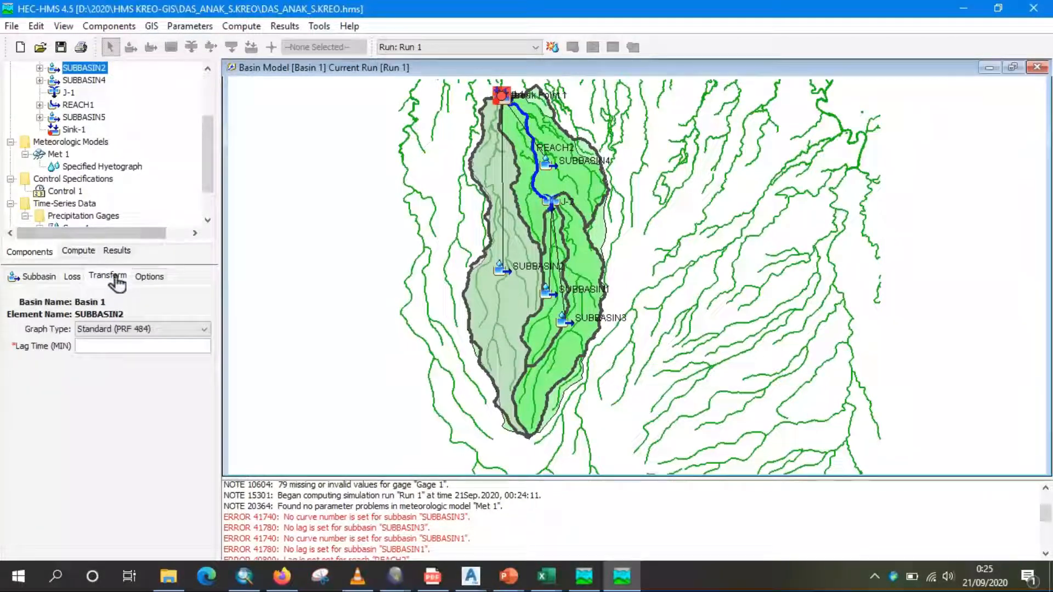
click(184, 27)
mouse_move(217, 109)
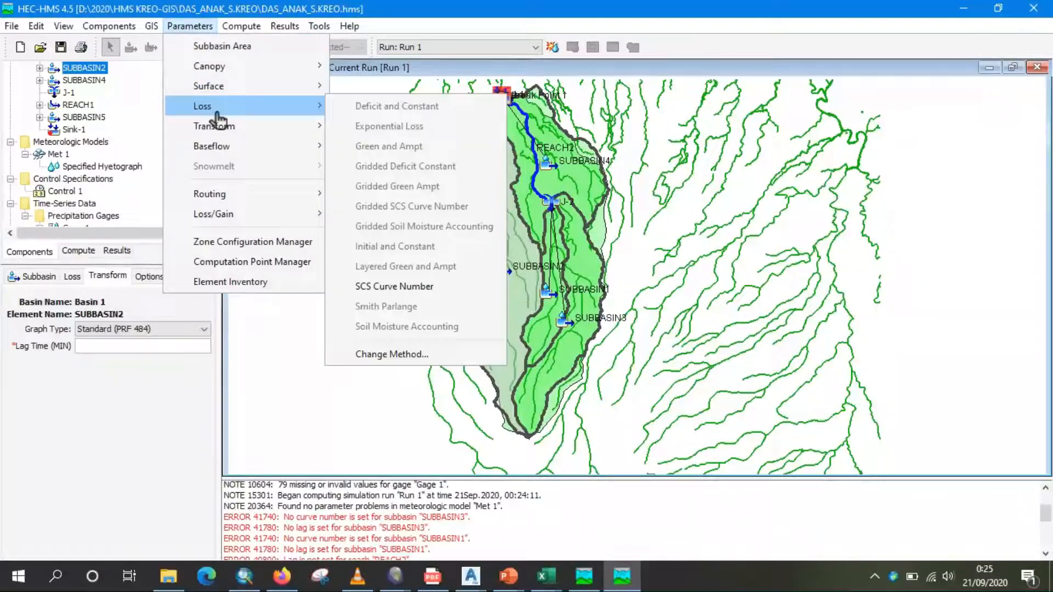
mouse_move(220, 128)
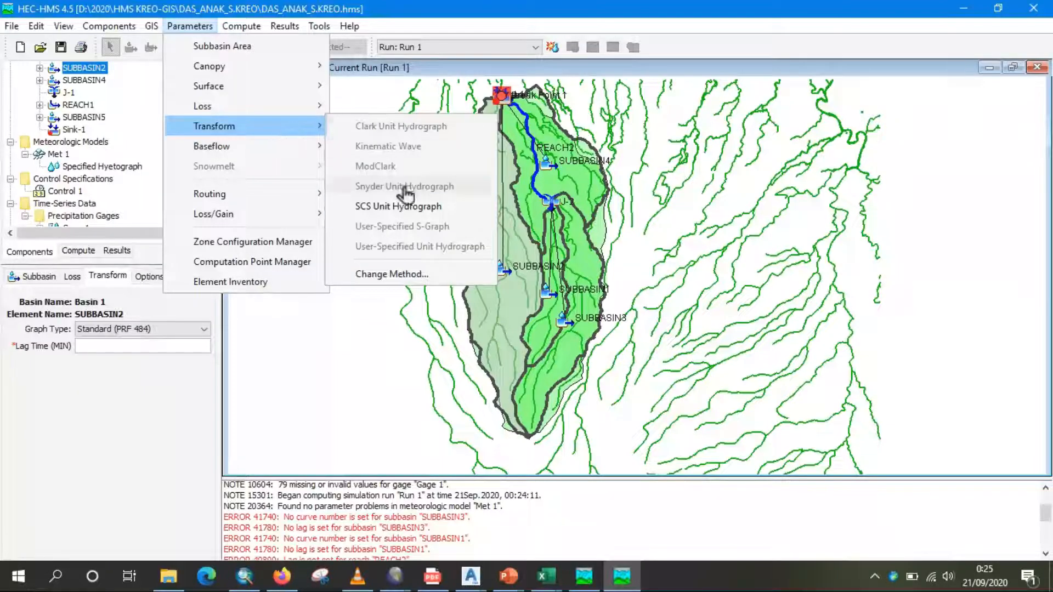
click(406, 208)
click(332, 96)
click(345, 121)
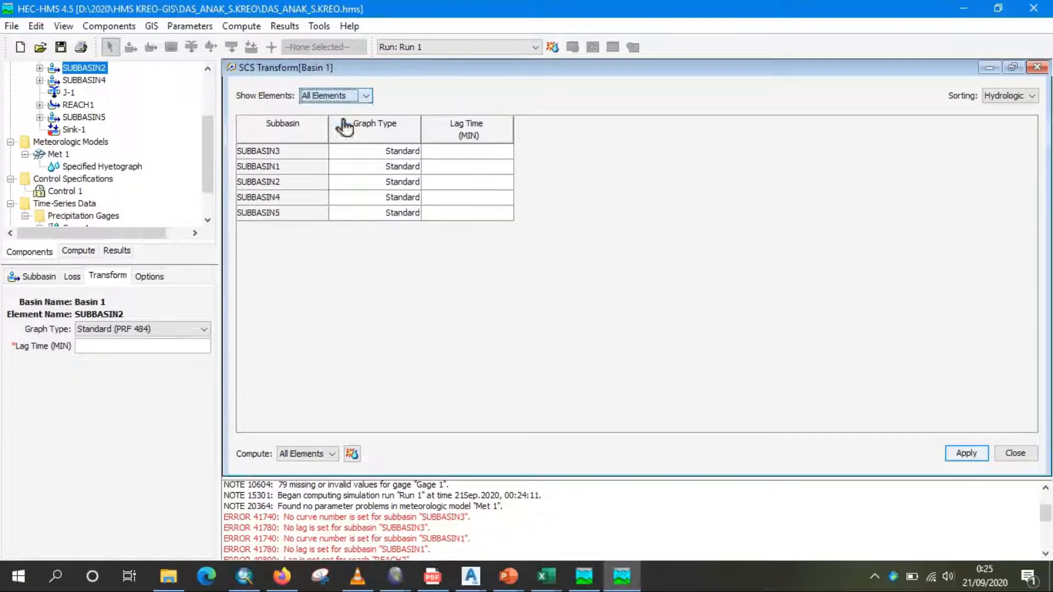
click(1017, 99)
click(1004, 120)
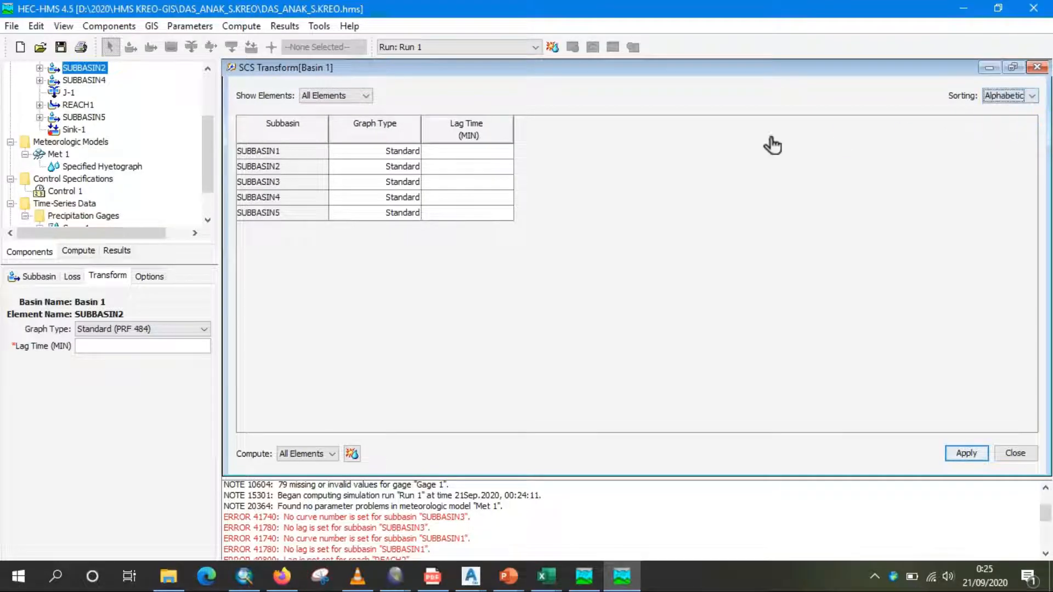
Step: Set the lag times of SUBBASIN1 through SUBBASIN5 to 25, 20, 15, 18 and 17 minutes, then apply and close the transform table
click(496, 156)
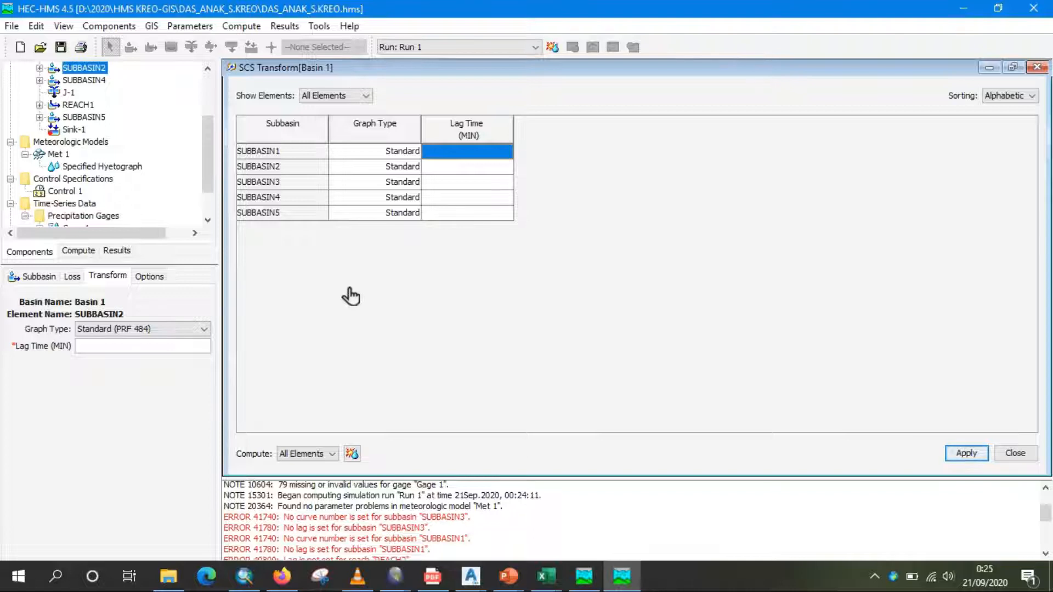
text(25)
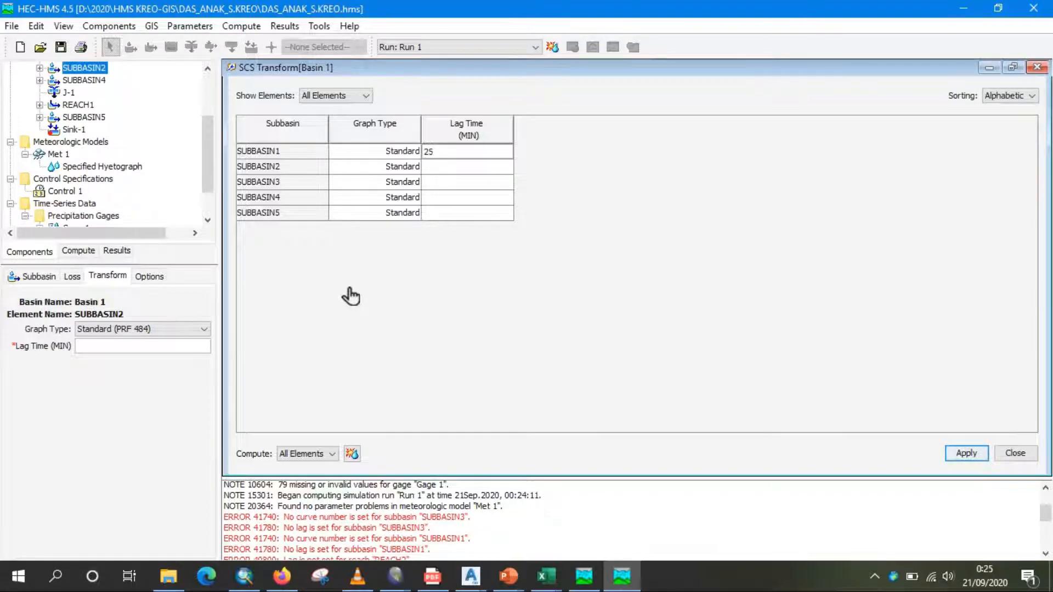
click(477, 168)
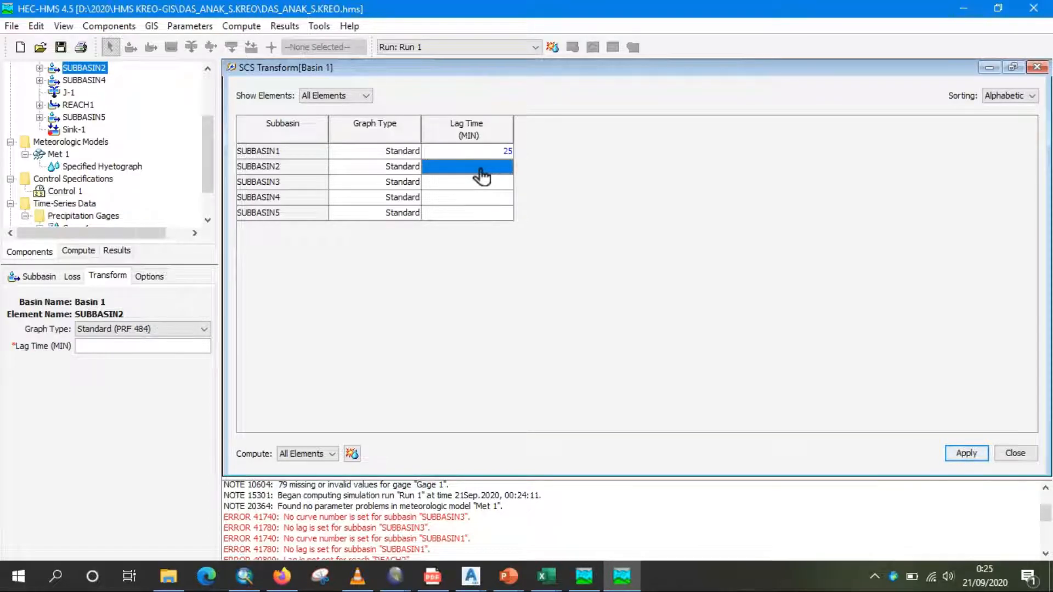
text(20)
key(Return)
text(15)
key(Return)
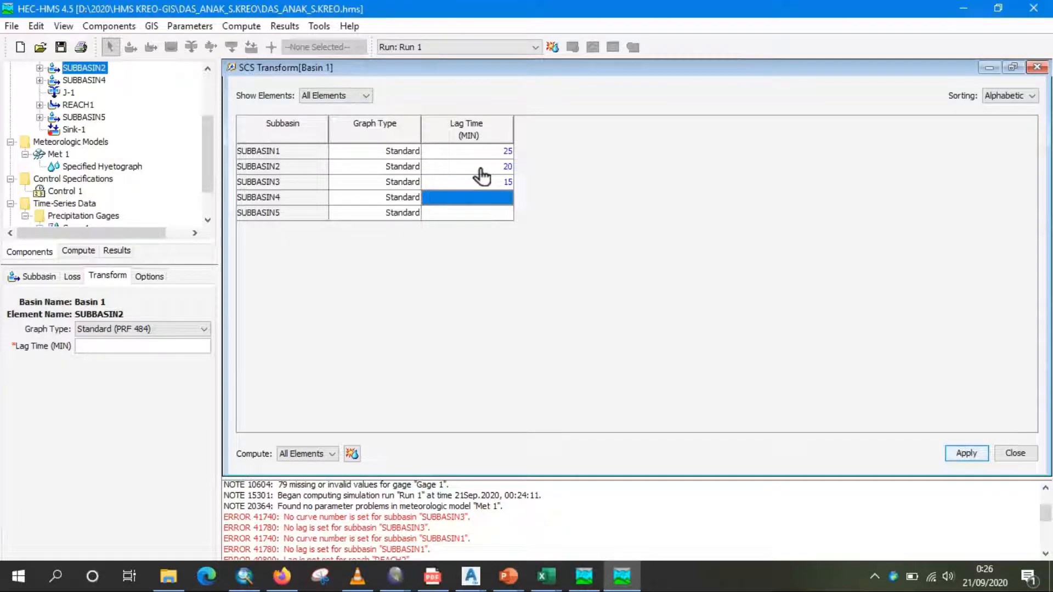
text(18)
key(Return)
text(17)
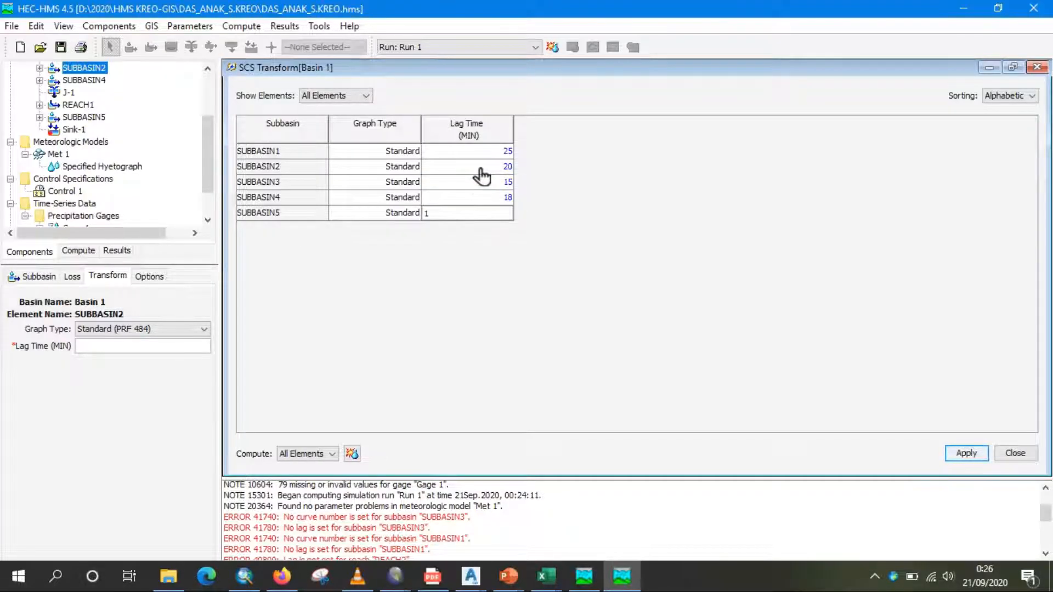
key(Return)
click(967, 454)
click(1015, 454)
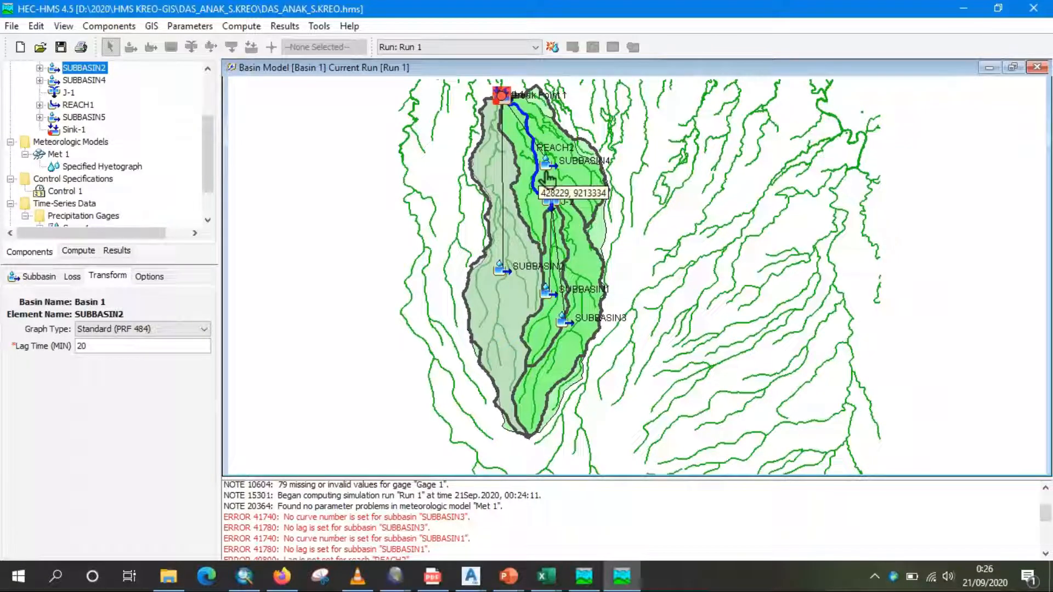
Step: Select REACH2 and open the Lag routing table showing all elements
click(546, 178)
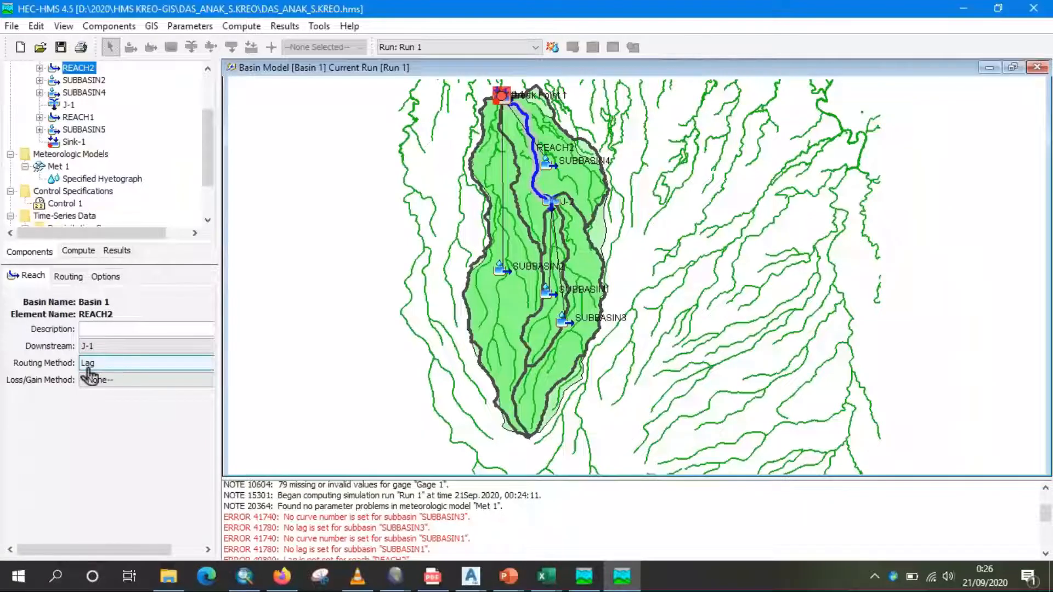
click(210, 27)
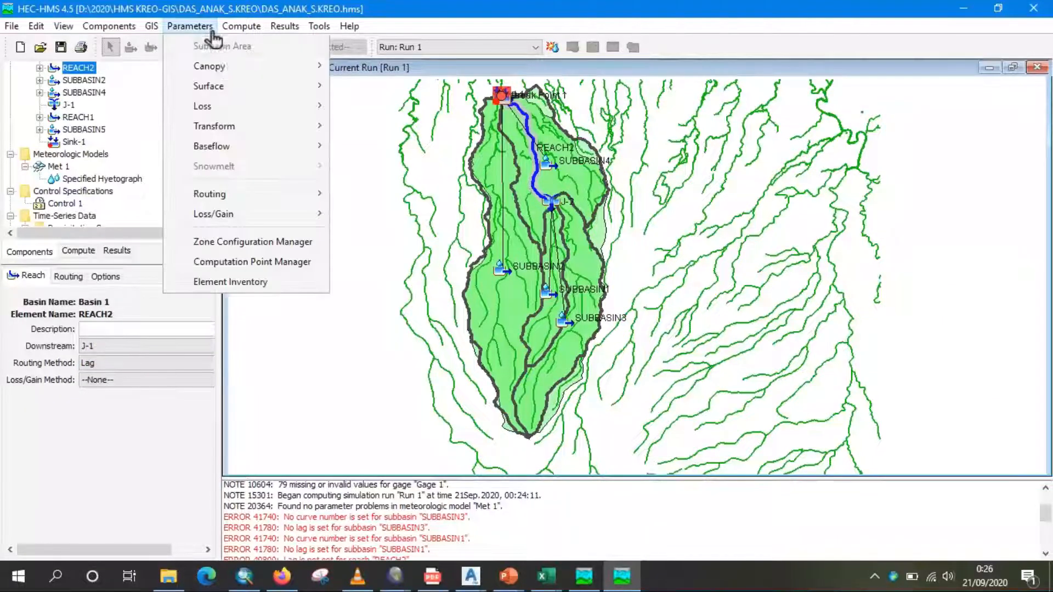
mouse_move(249, 202)
click(366, 214)
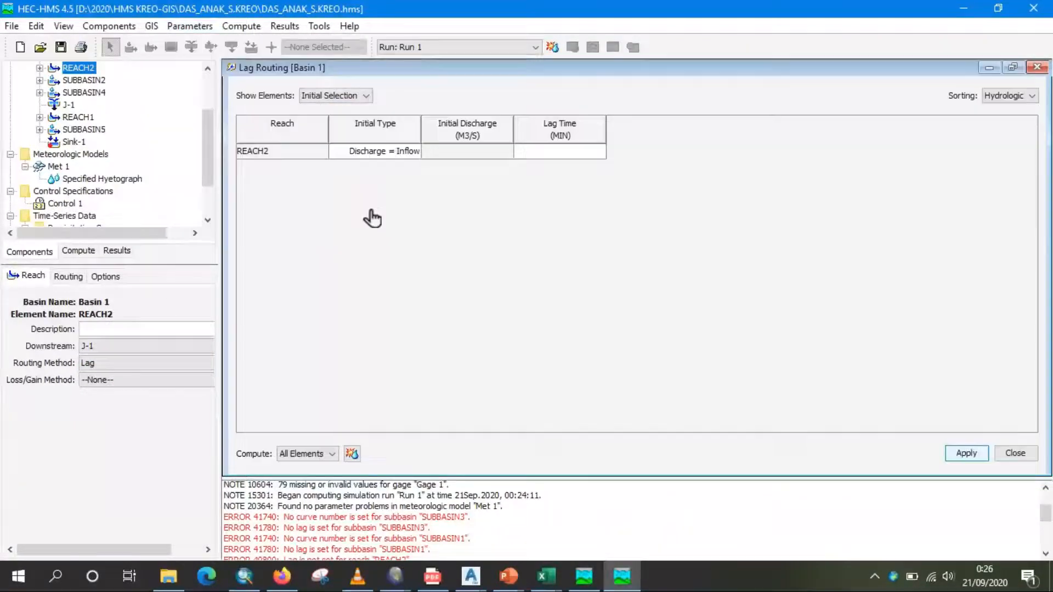
click(335, 96)
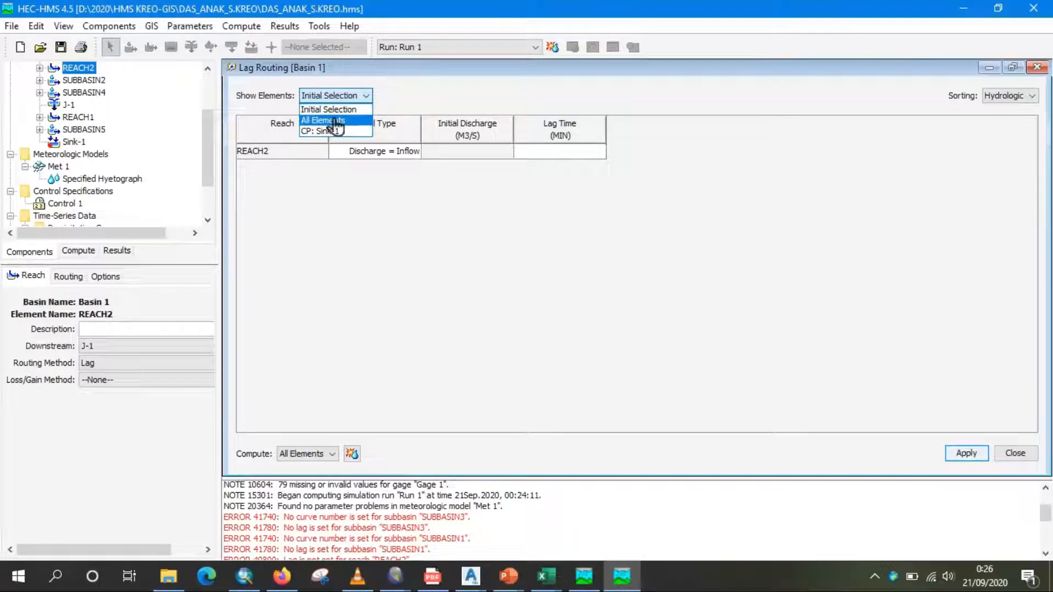
click(329, 117)
Step: Set the lag time to 30 minutes for REACH2 and 5 minutes for REACH1, then apply and close the routing table
click(557, 152)
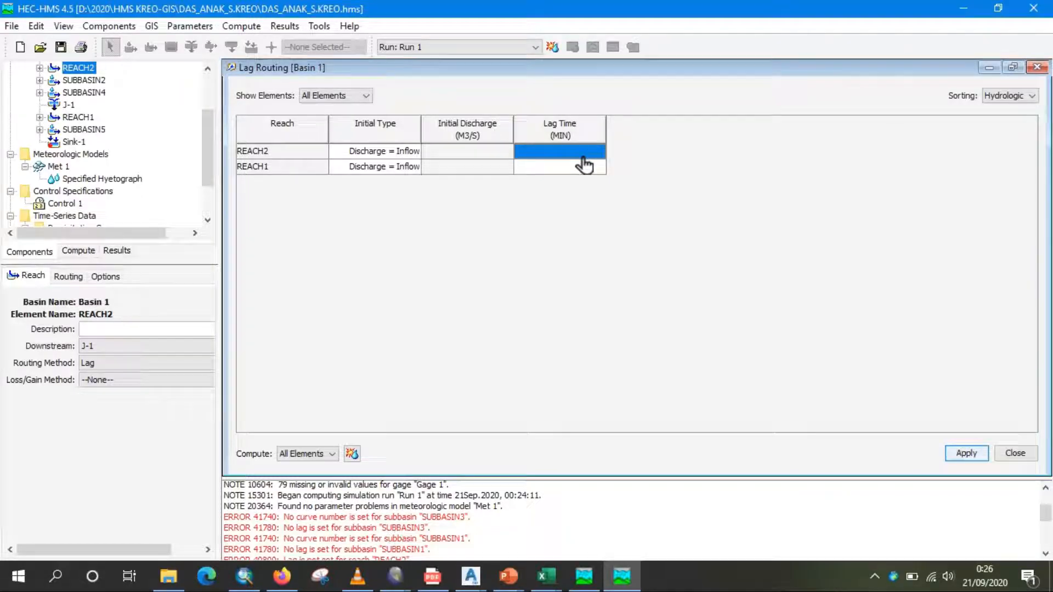
text(30)
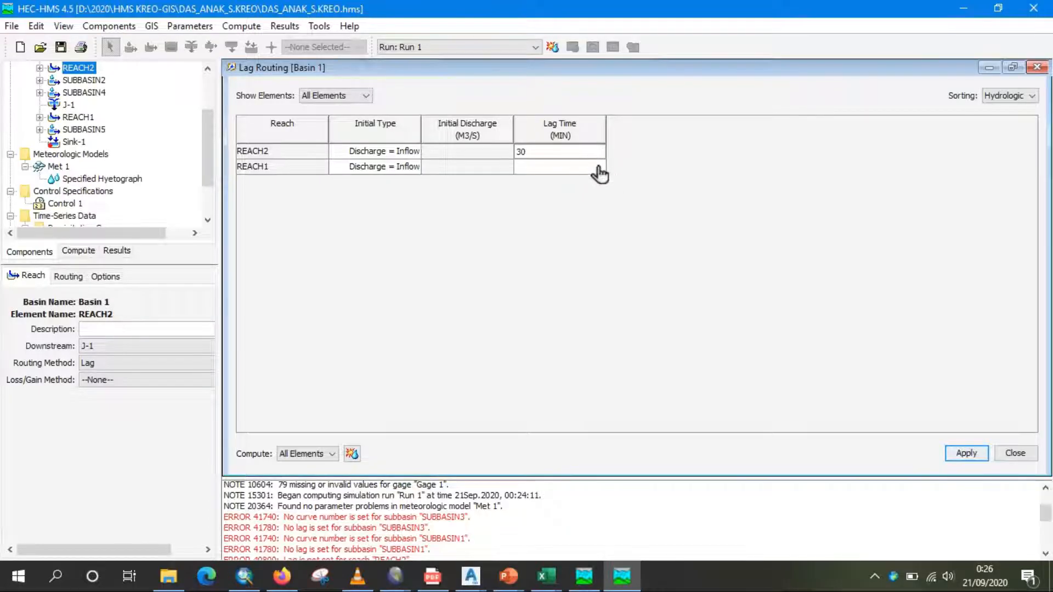
click(597, 170)
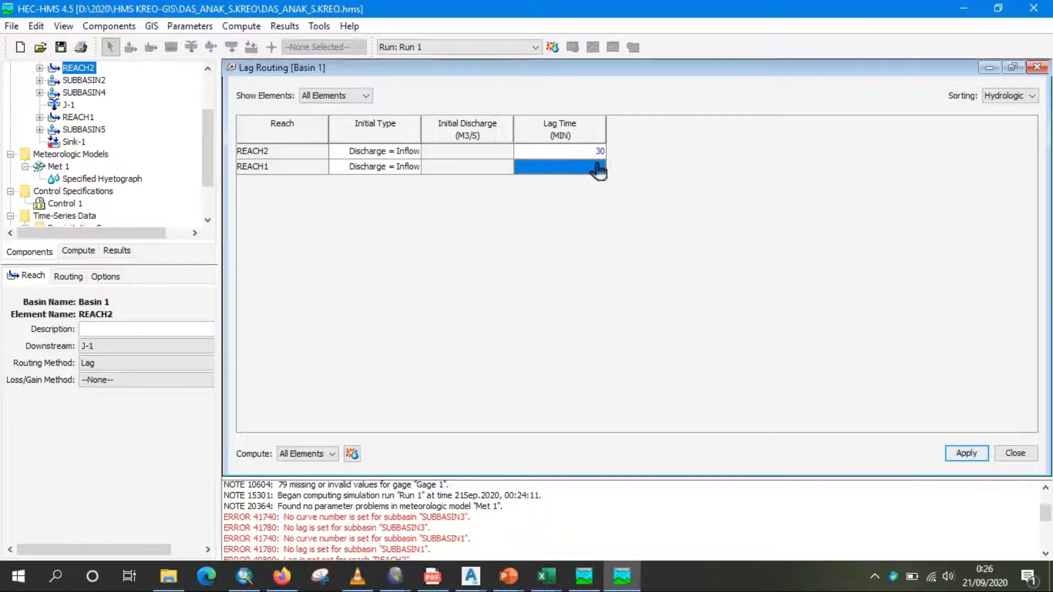
text(5)
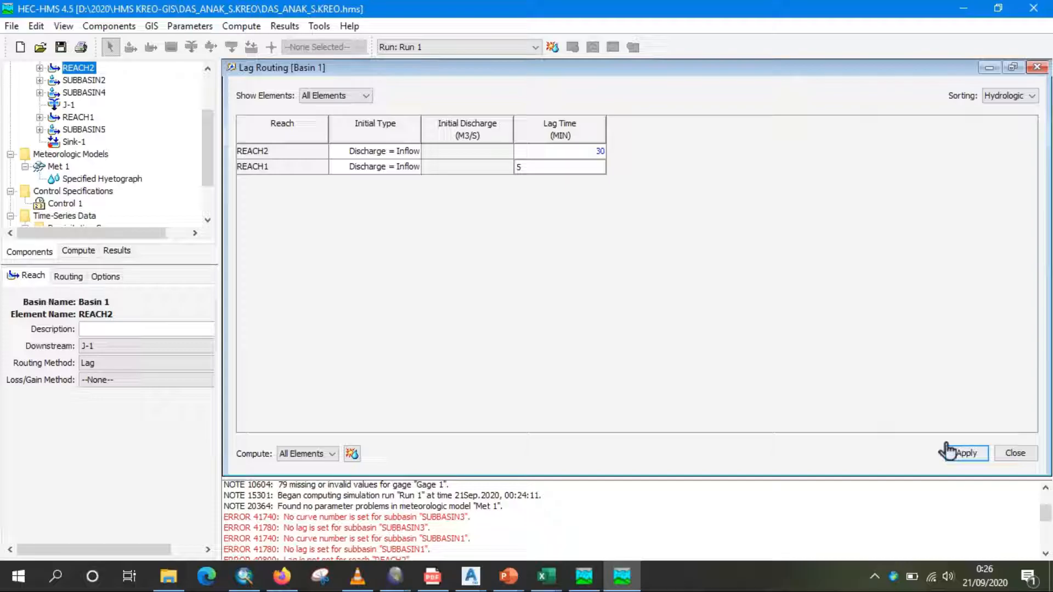
click(966, 458)
click(1021, 457)
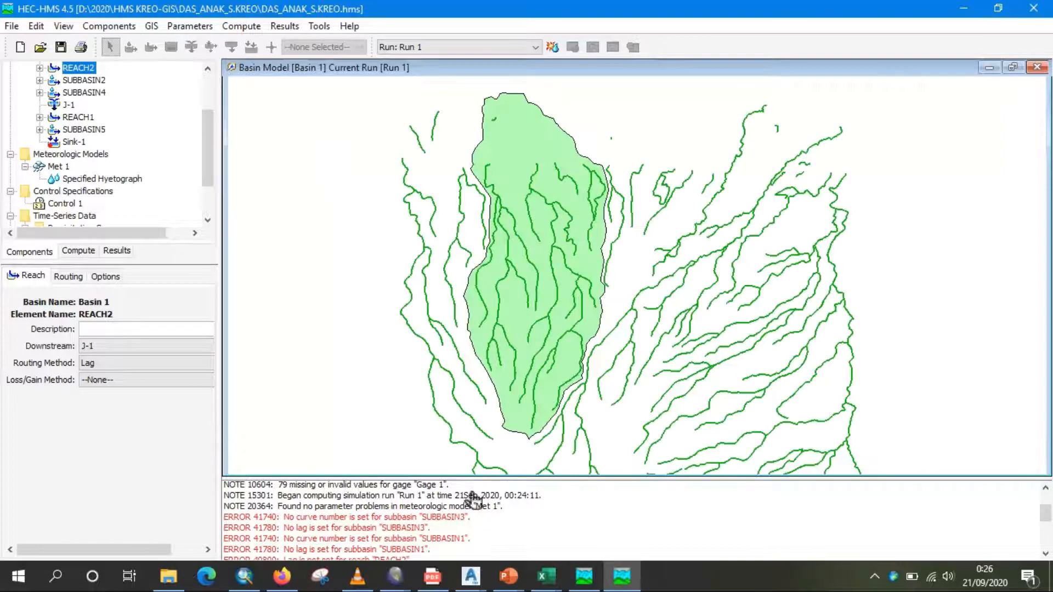
Step: Enlarge the message log slightly and review the curve number and lag errors from the previous computation
scroll(406, 509, down, 1)
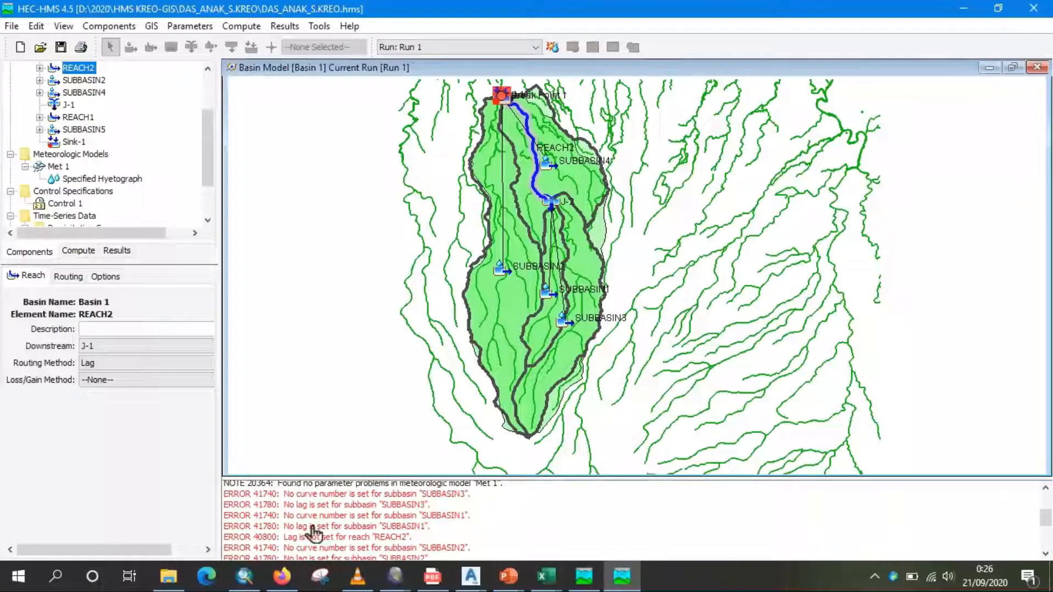
drag(317, 479, 318, 464)
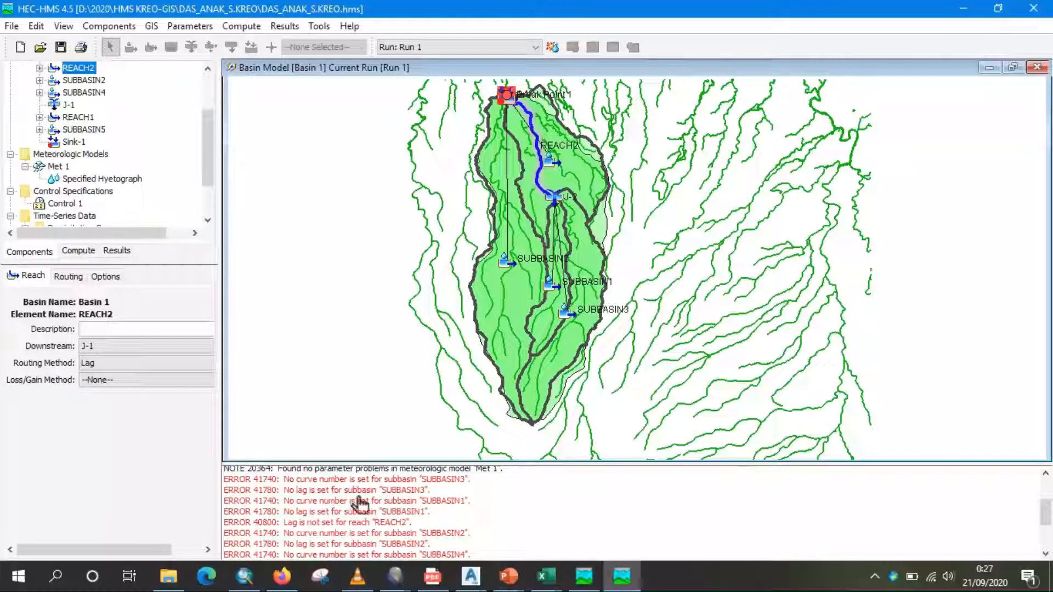
scroll(368, 504, down, 1)
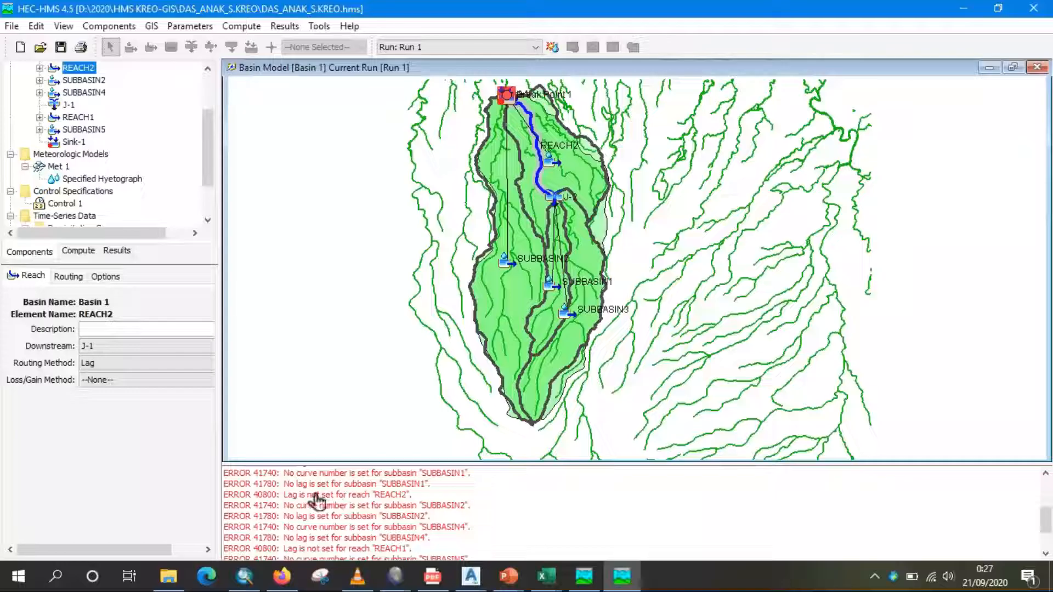
Step: Recompute simulation run Run 1 with the completed loss, lag and routing parameters
scroll(305, 514, down, 2)
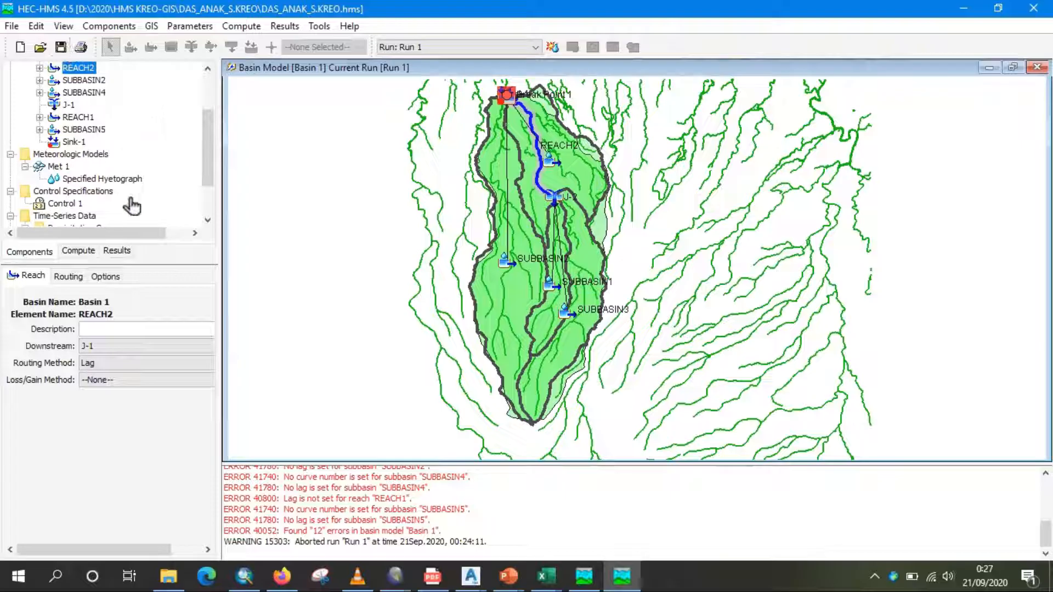
click(97, 242)
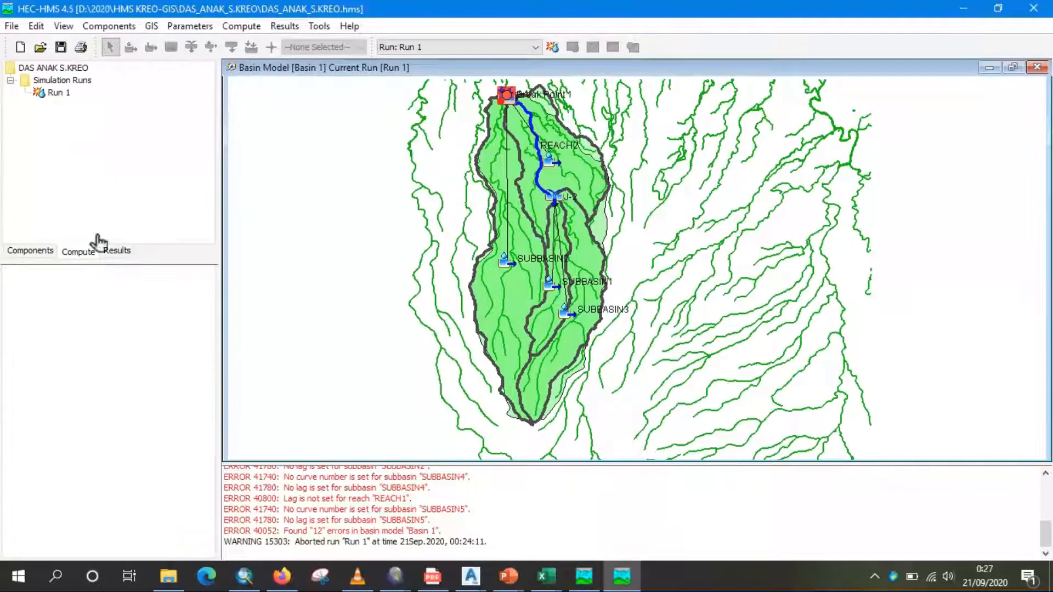
click(64, 94)
right_click(66, 97)
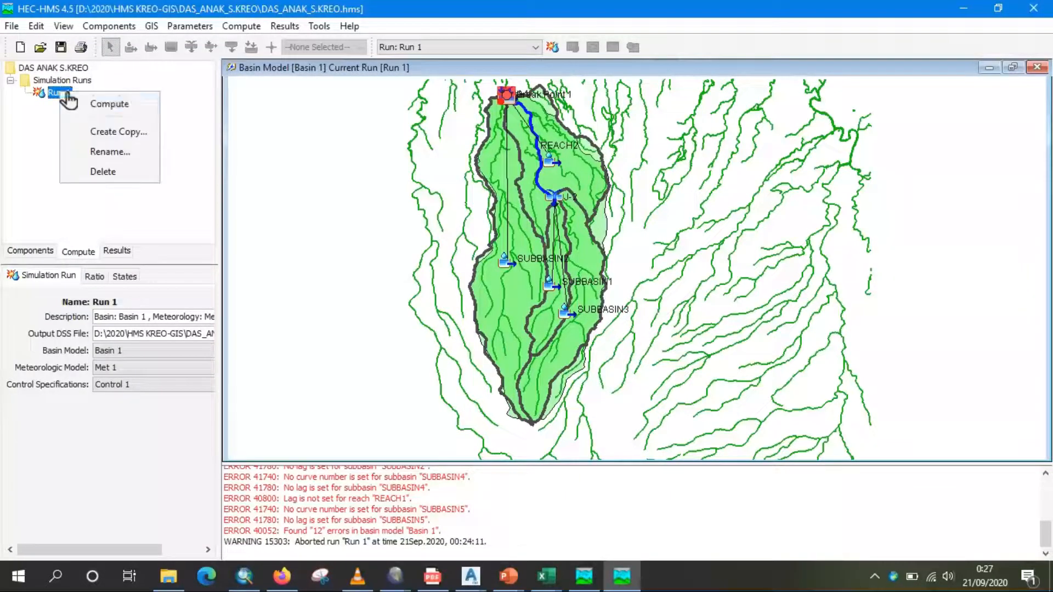
click(110, 112)
click(222, 144)
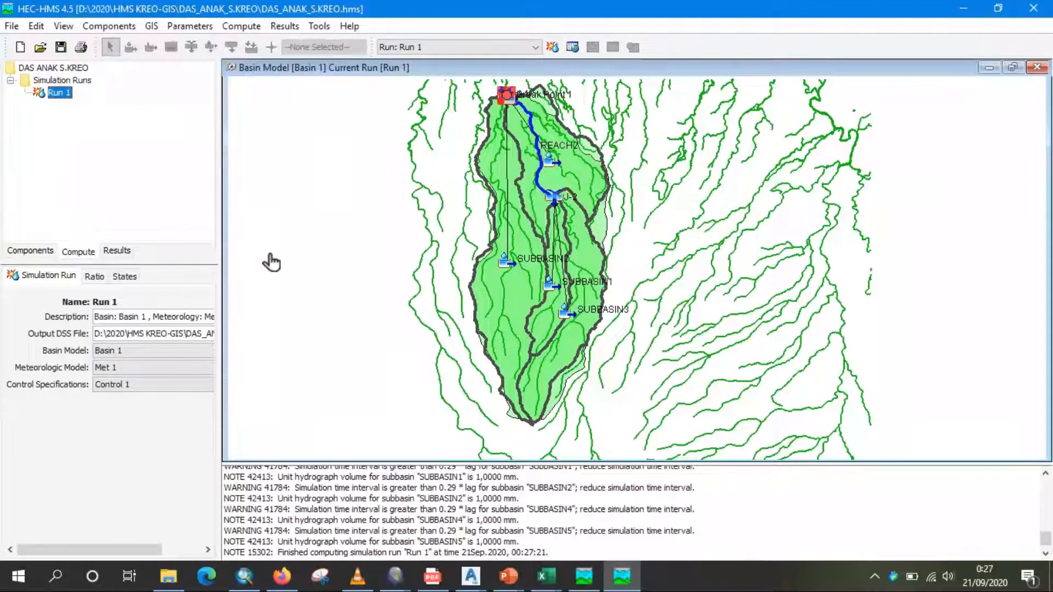
Step: Examine the Run 1 results graphs of SUBBASIN2 and SUBBASIN3, closing each graph after viewing
click(518, 271)
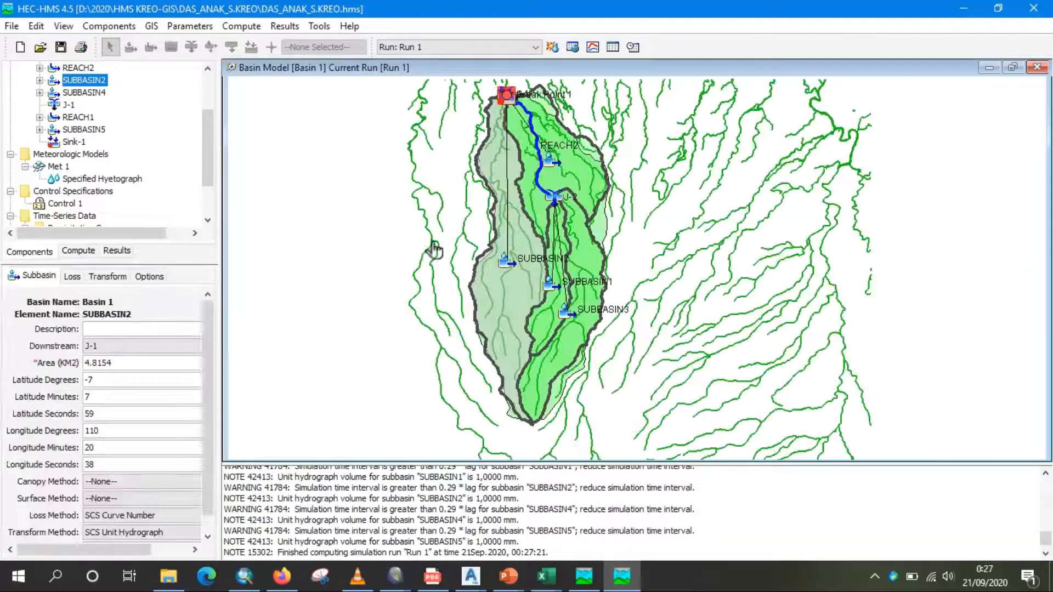
click(595, 48)
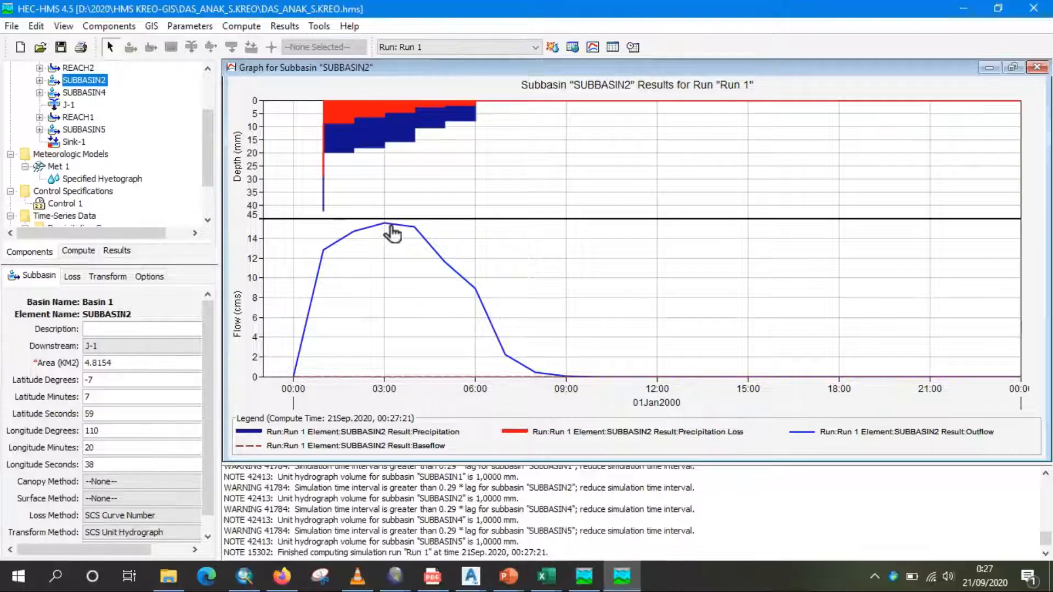
mouse_move(392, 234)
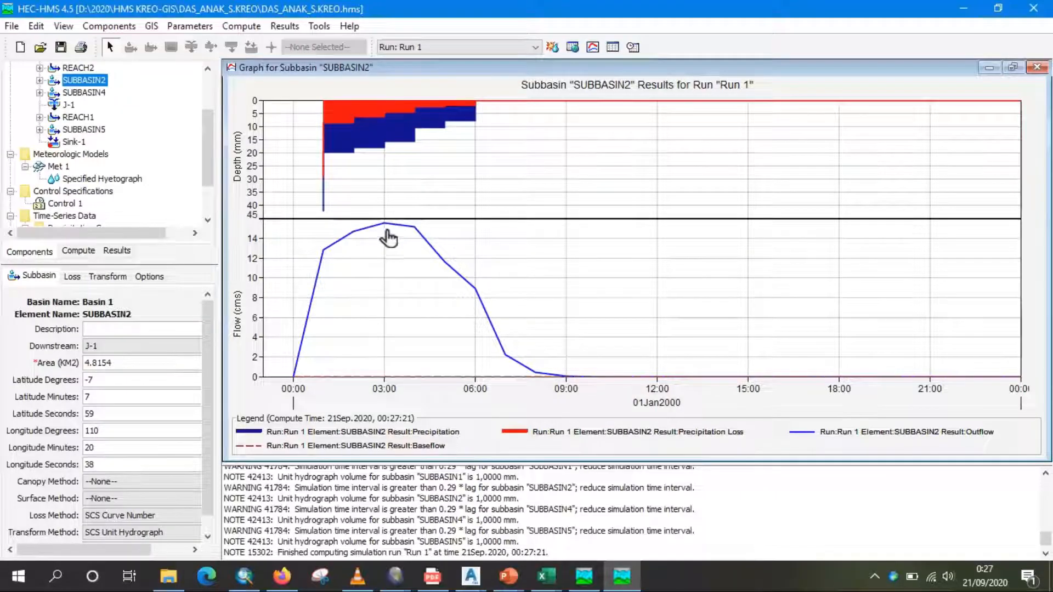
click(1037, 67)
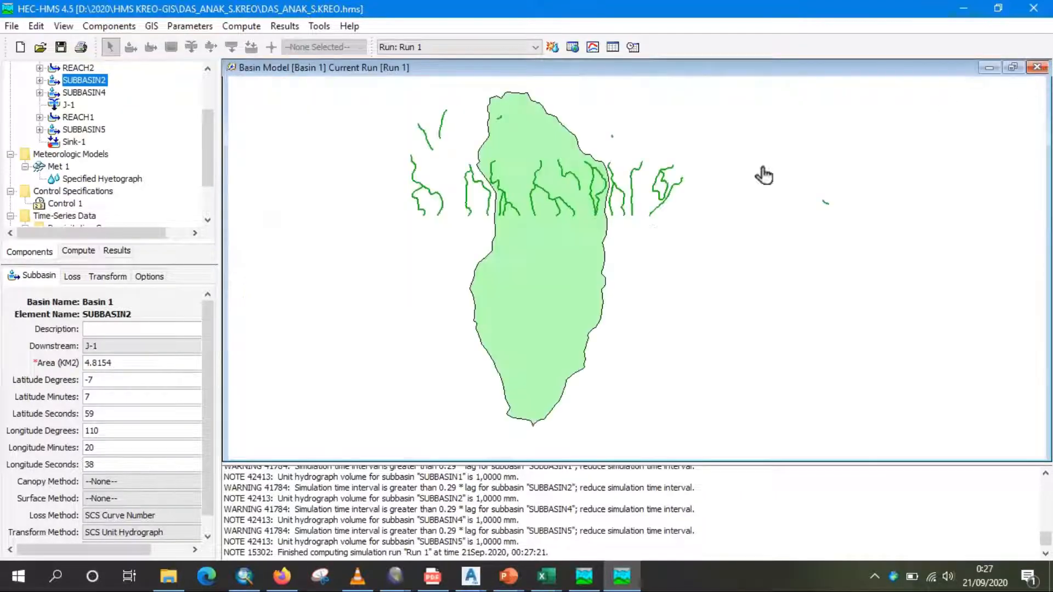
click(584, 321)
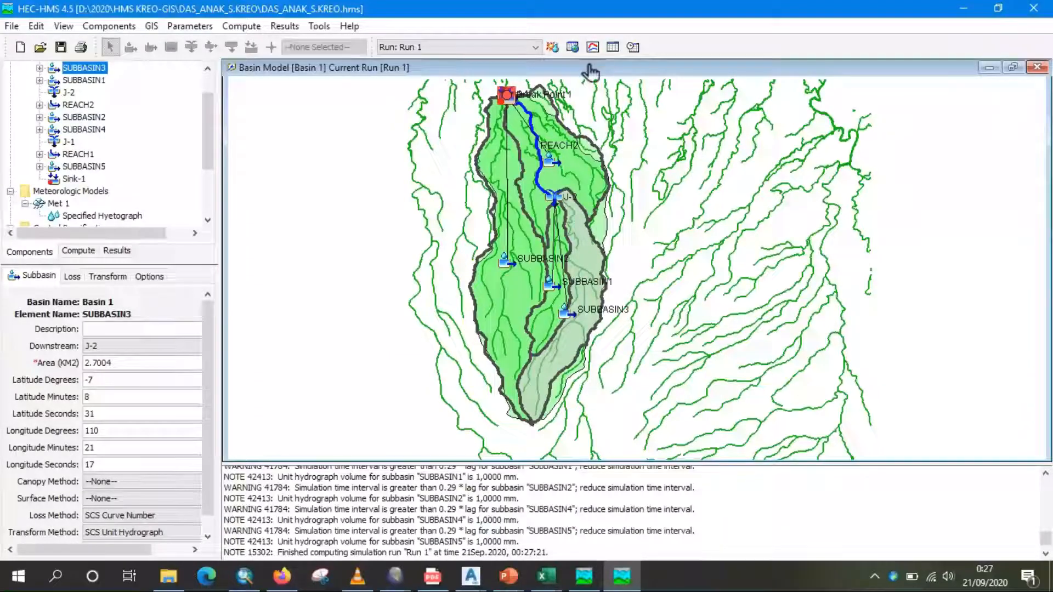
click(593, 47)
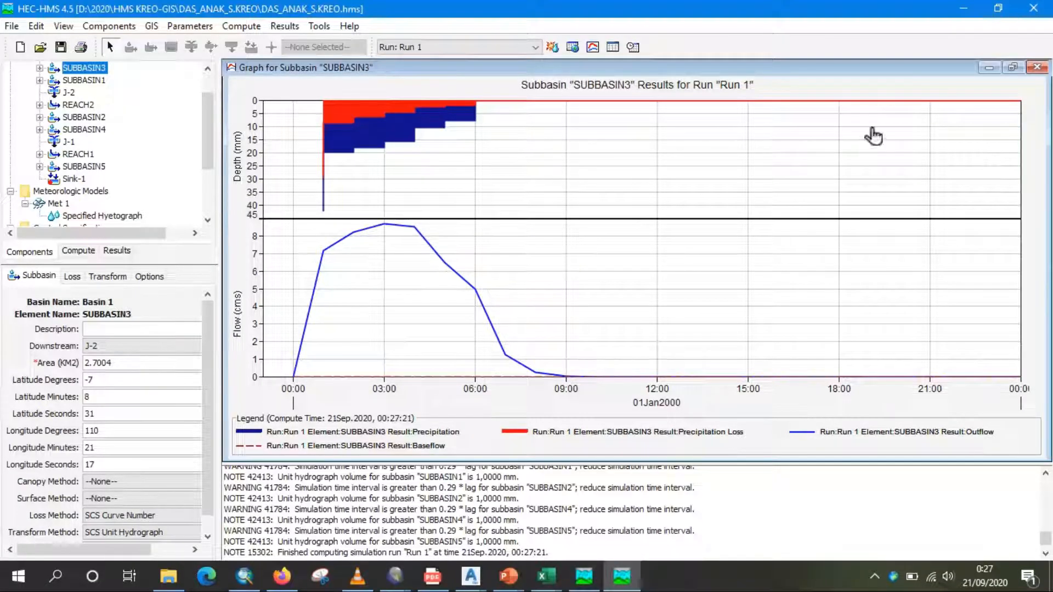
click(1036, 67)
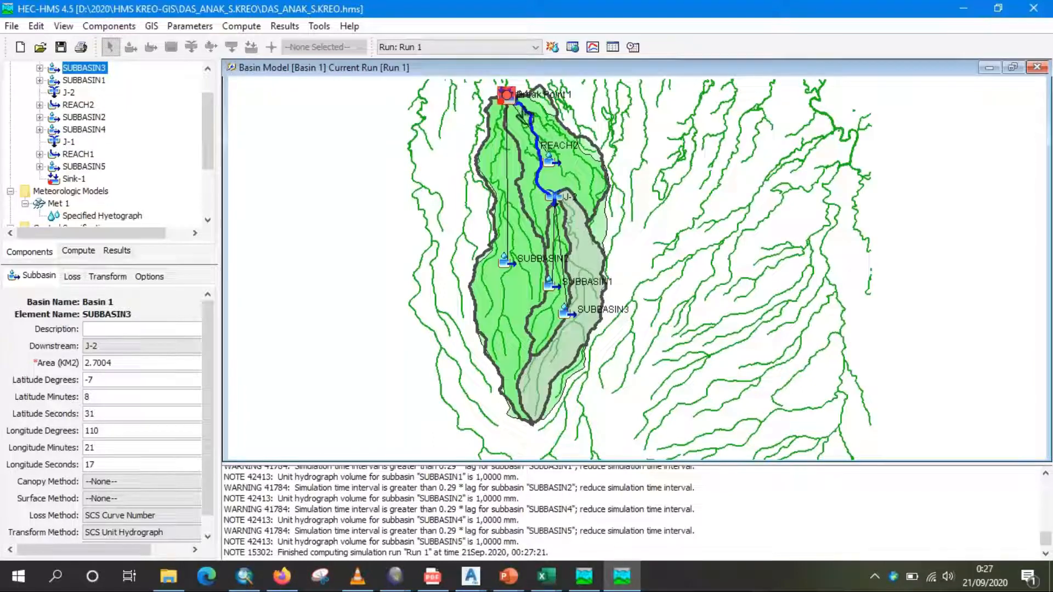
Step: Examine the inflow and outflow graph for REACH2, then close it
click(542, 121)
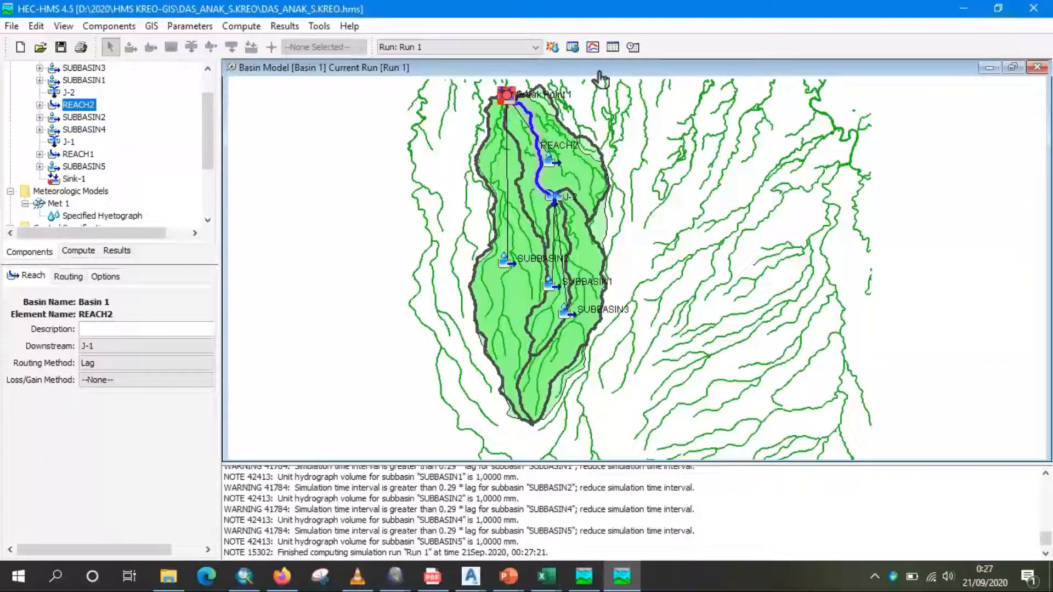
click(593, 48)
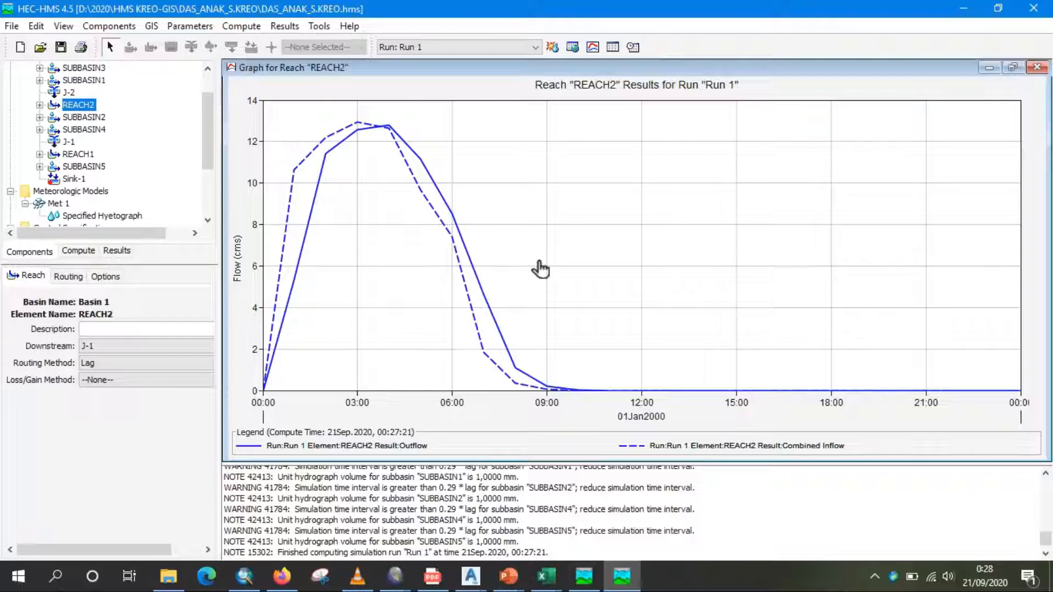
click(1037, 67)
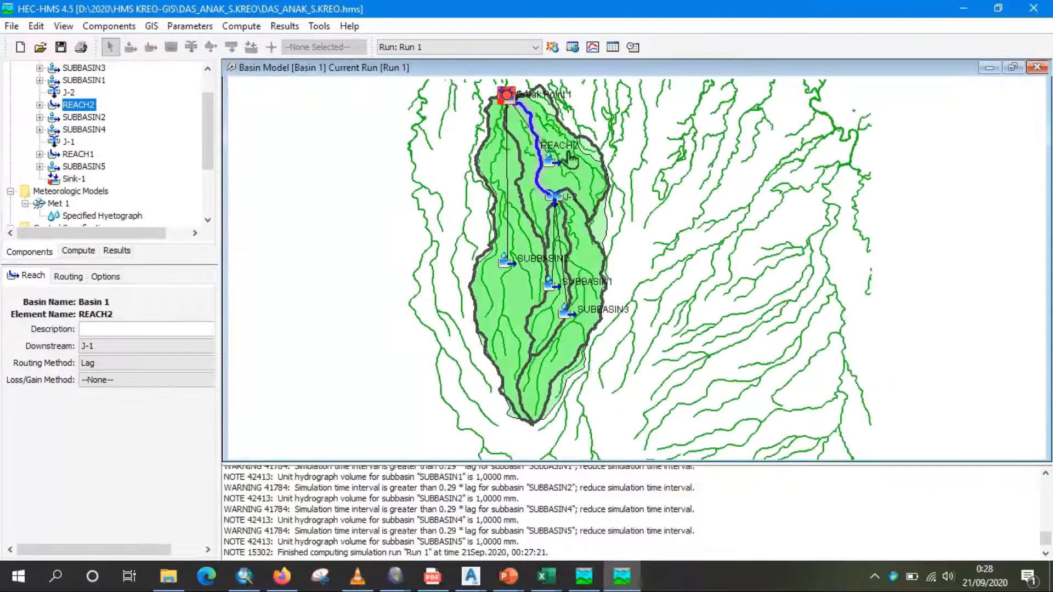
Step: Review the summary results and time-series table for REACH2, closing each after reading
click(627, 55)
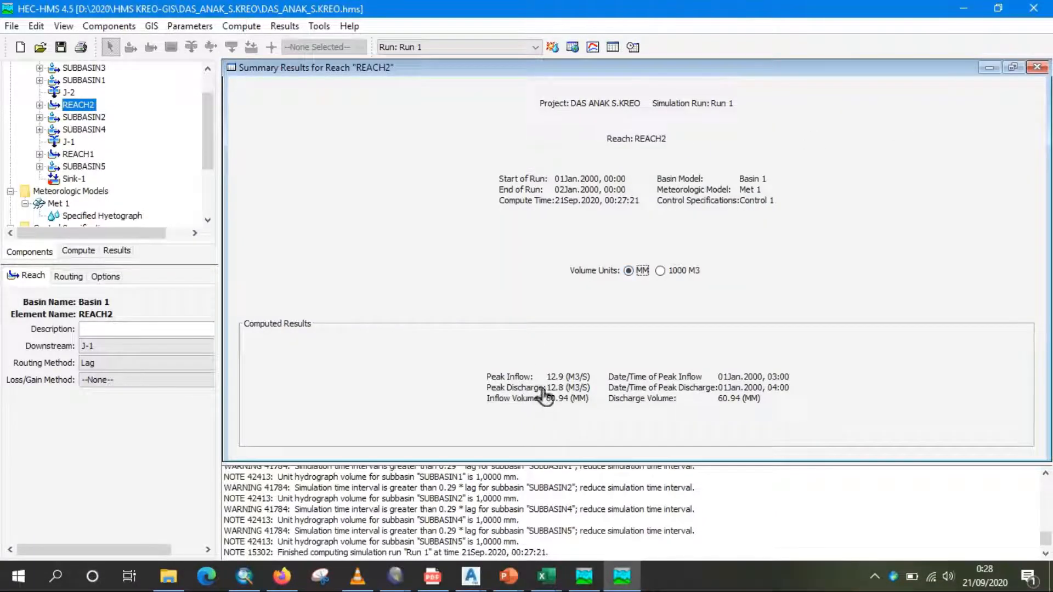
click(1036, 67)
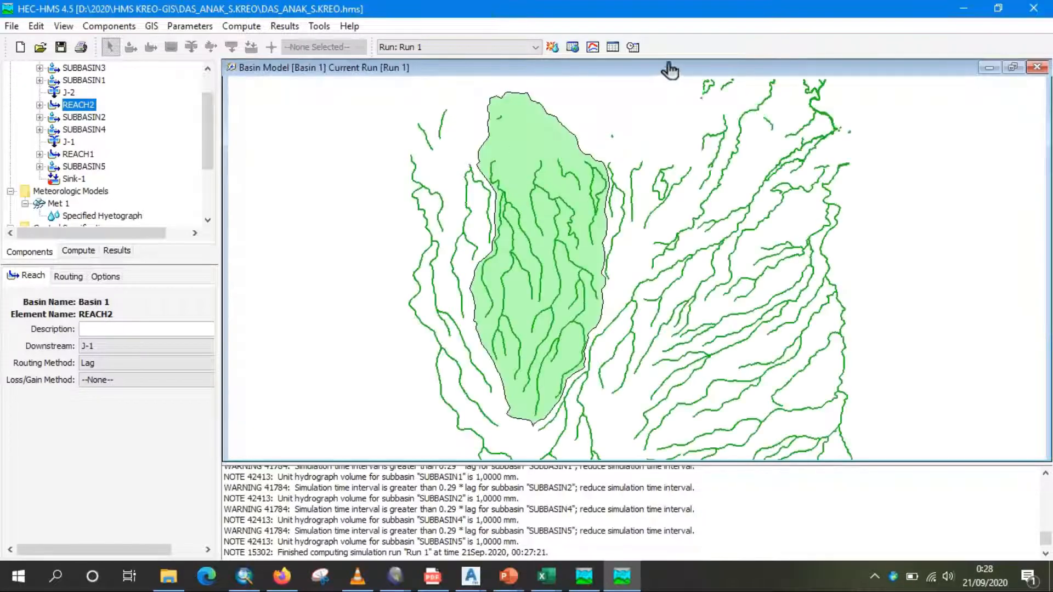
click(633, 48)
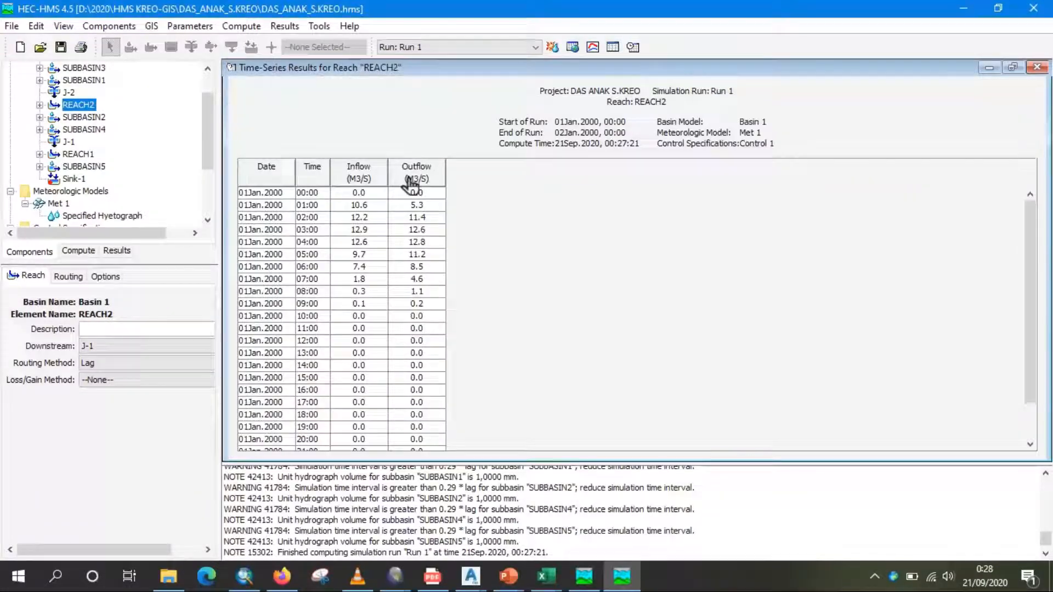
click(1036, 68)
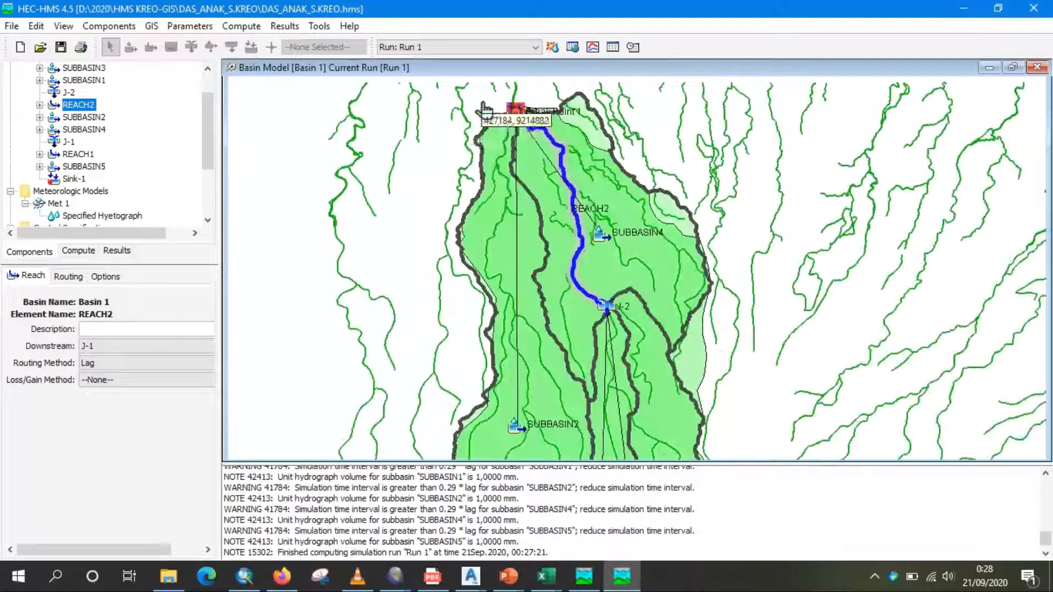
Step: Select Sink-1 and examine its outflow hydrograph, then close the graph
click(76, 180)
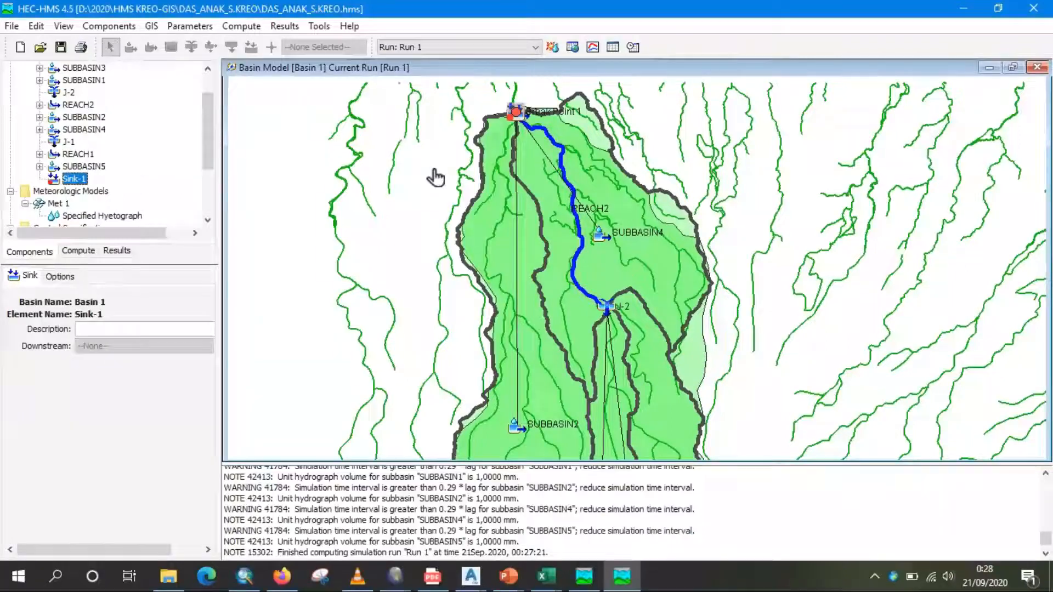
click(594, 48)
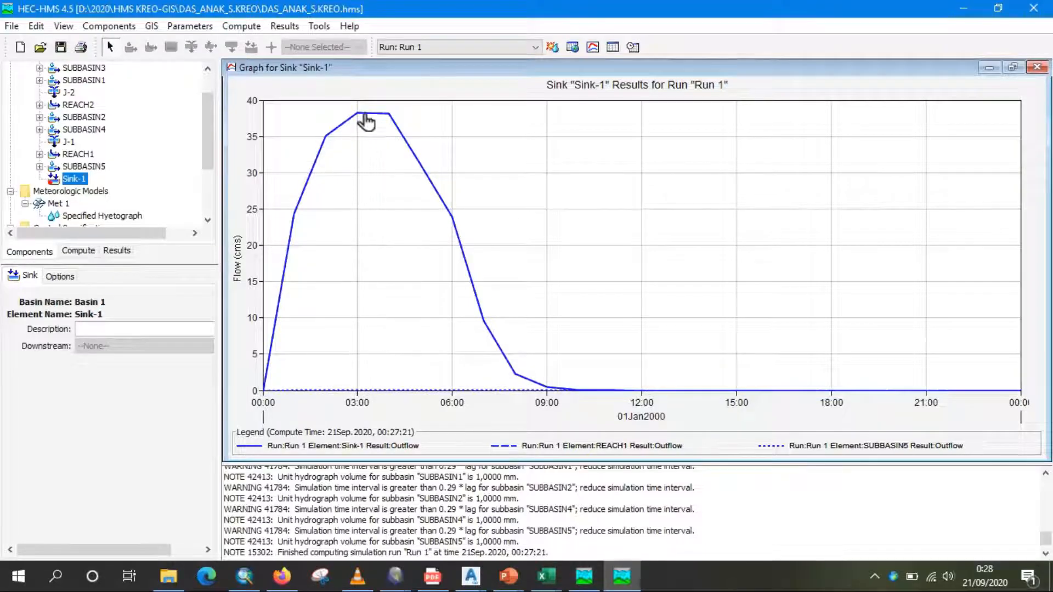
mouse_move(365, 118)
click(1037, 68)
Step: Open the time-series table for Sink-1, widen its inflow columns to read the headings, and close it
click(634, 48)
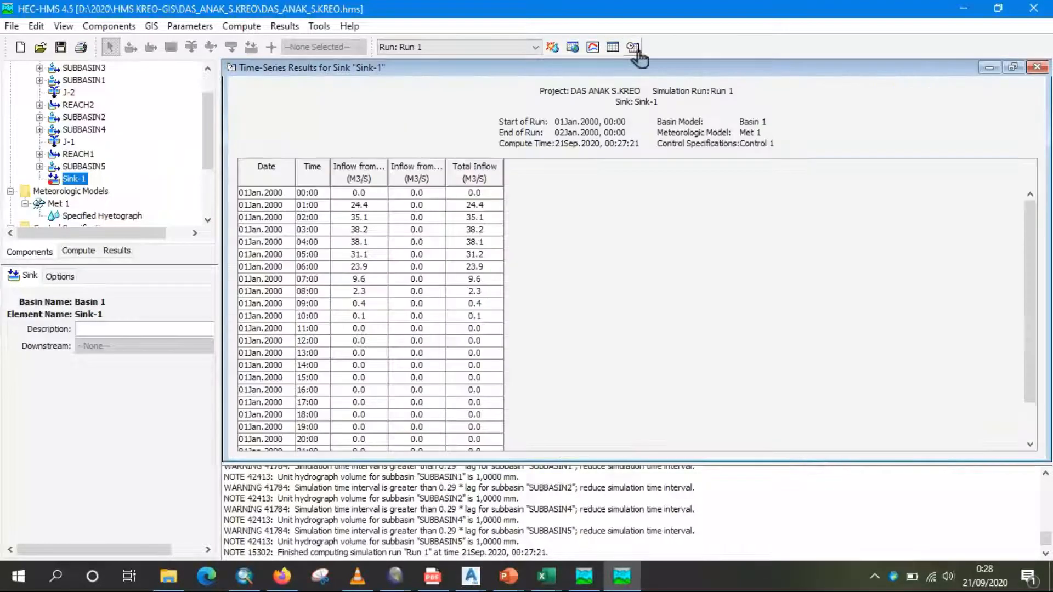
drag(397, 171, 558, 170)
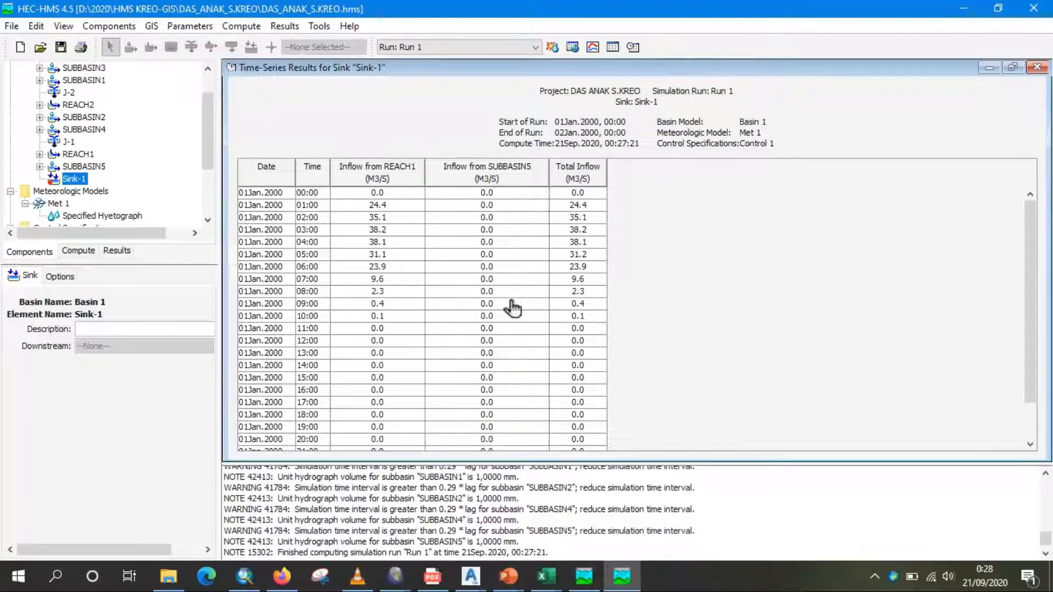
click(1037, 67)
Step: Shrink the message log to give the basin model map more room
drag(471, 463, 471, 523)
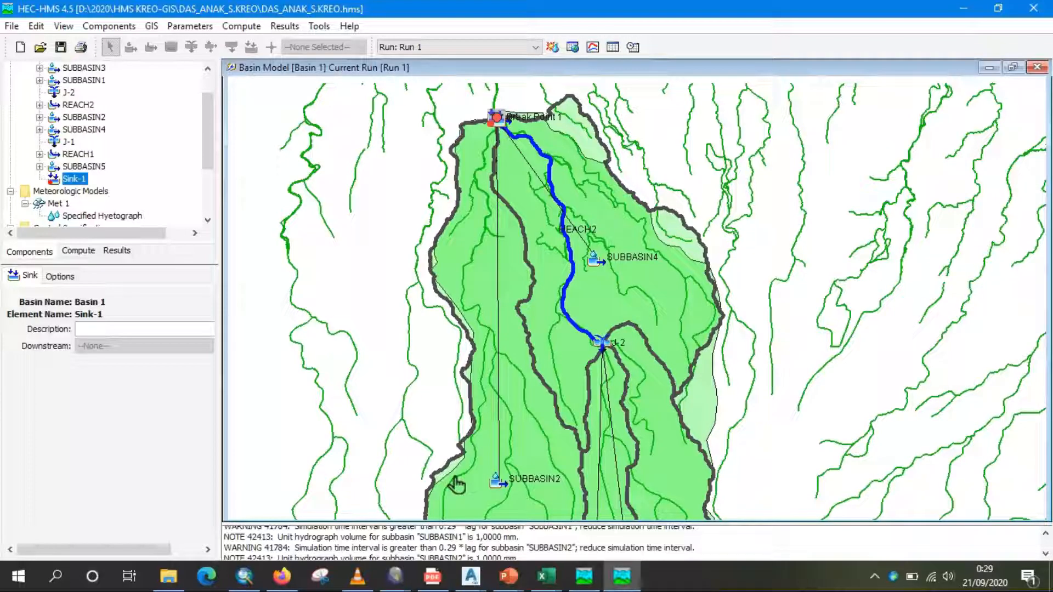
mouse_move(368, 581)
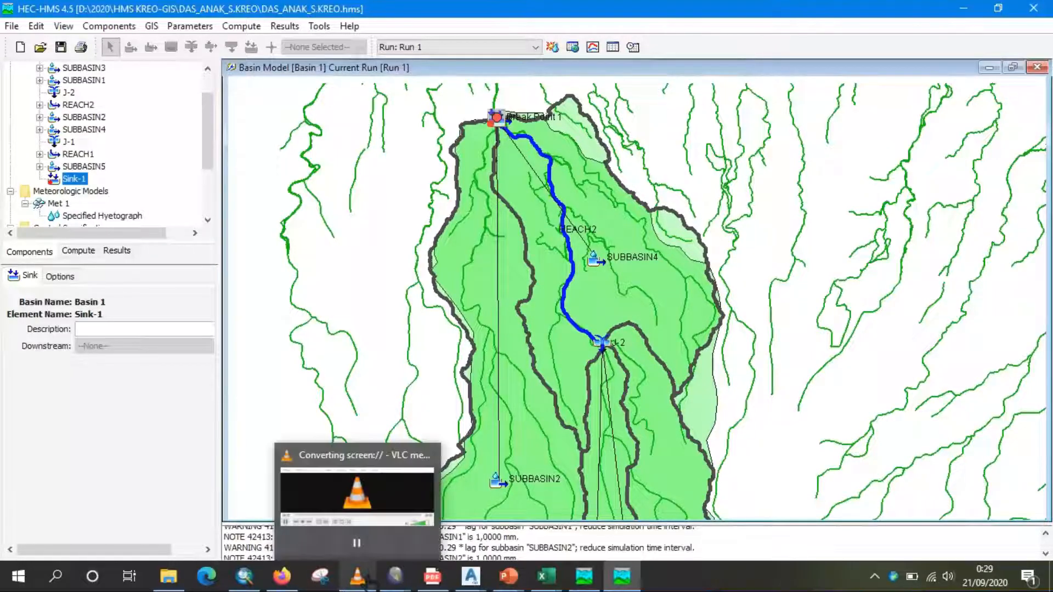